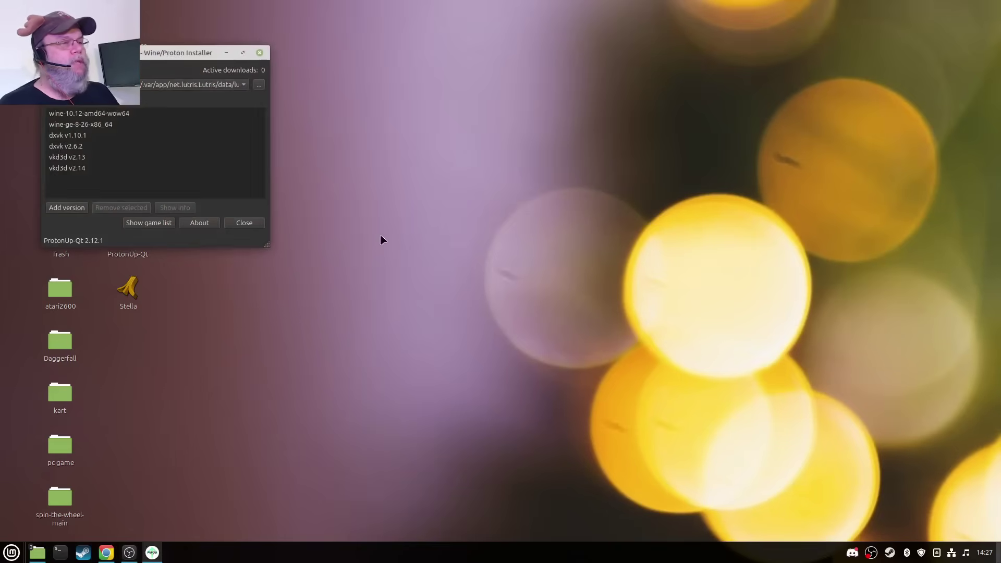
Step: Centre the ProtonUp-Qt window, set the install target to Lutris Flatpak and select wine-10.12-amd64-wow64
drag(175, 50, 542, 72)
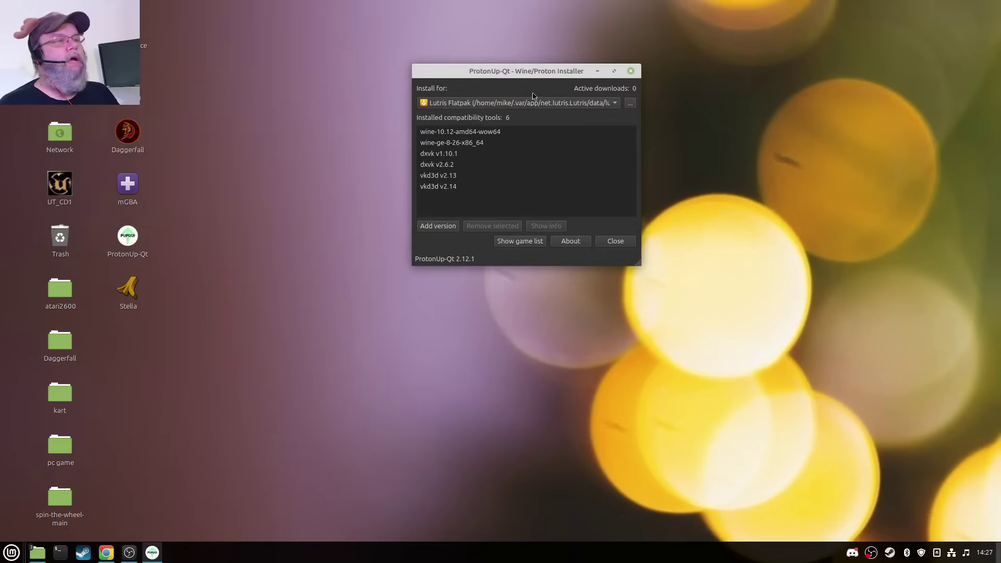
click(563, 103)
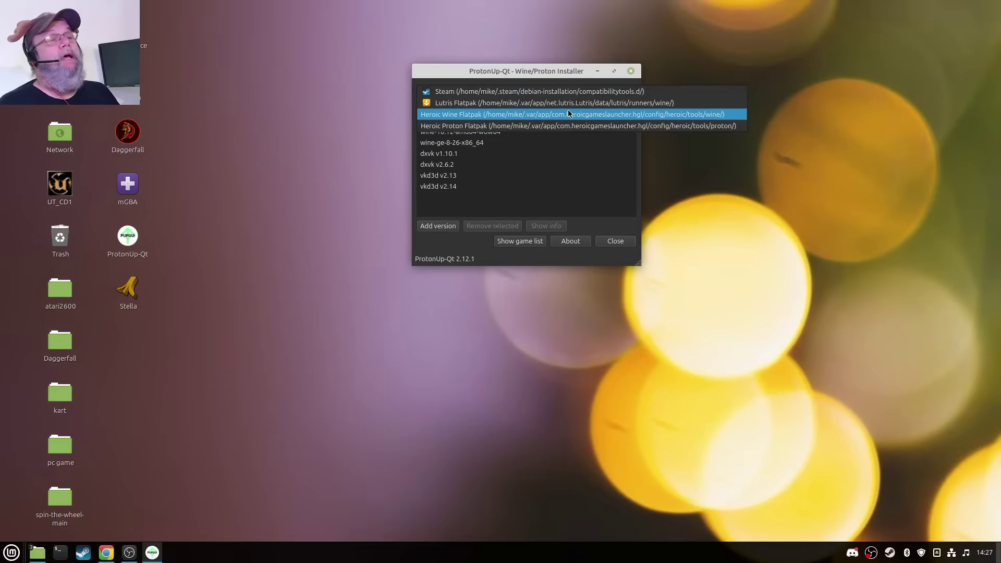
click(557, 103)
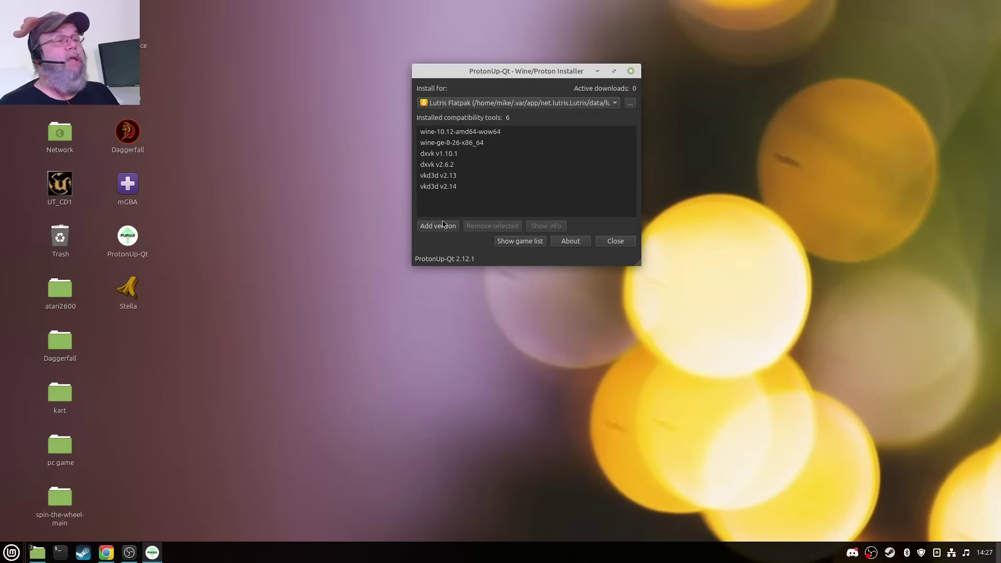
click(492, 135)
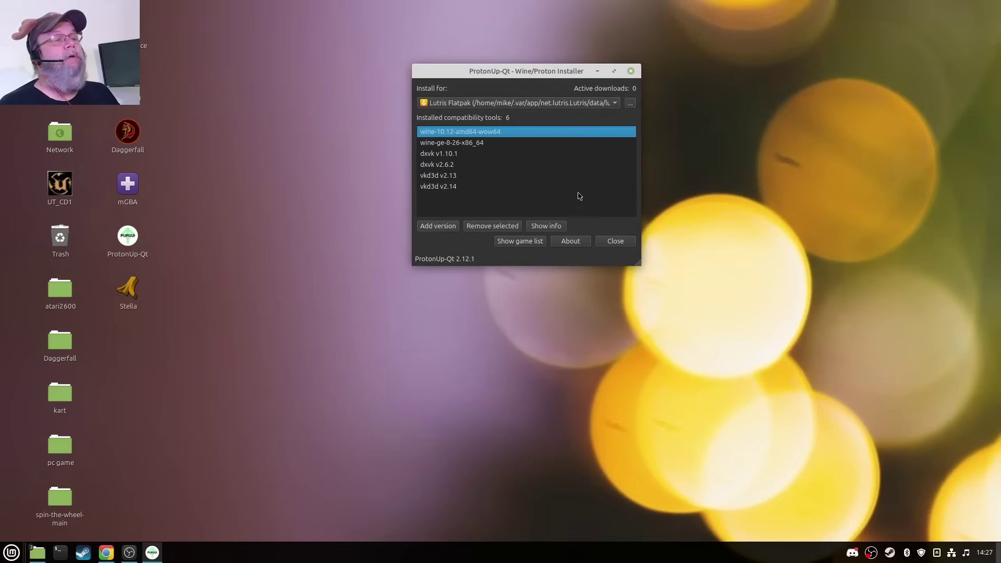
Step: Remove wine-10.12-amd64-wow64 and install Lutris-Wine version lutris-wine-7.2-2 for the Lutris Flatpak
click(502, 230)
click(444, 225)
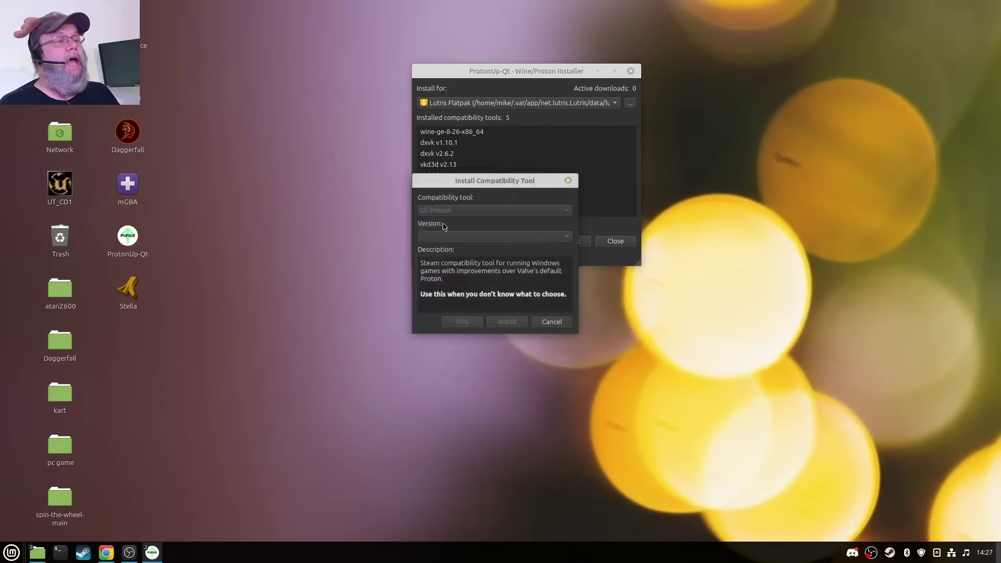
click(491, 238)
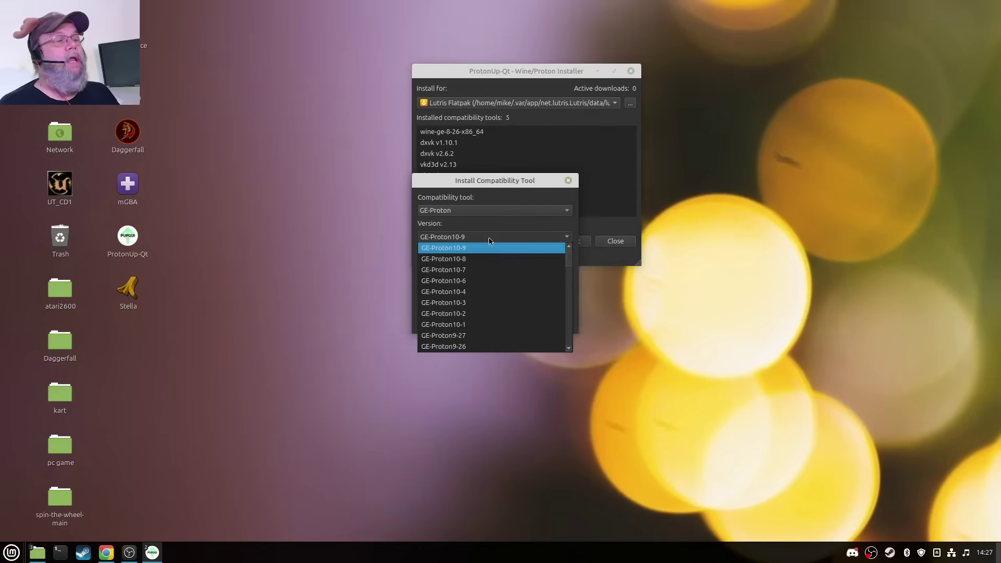
click(490, 240)
click(481, 211)
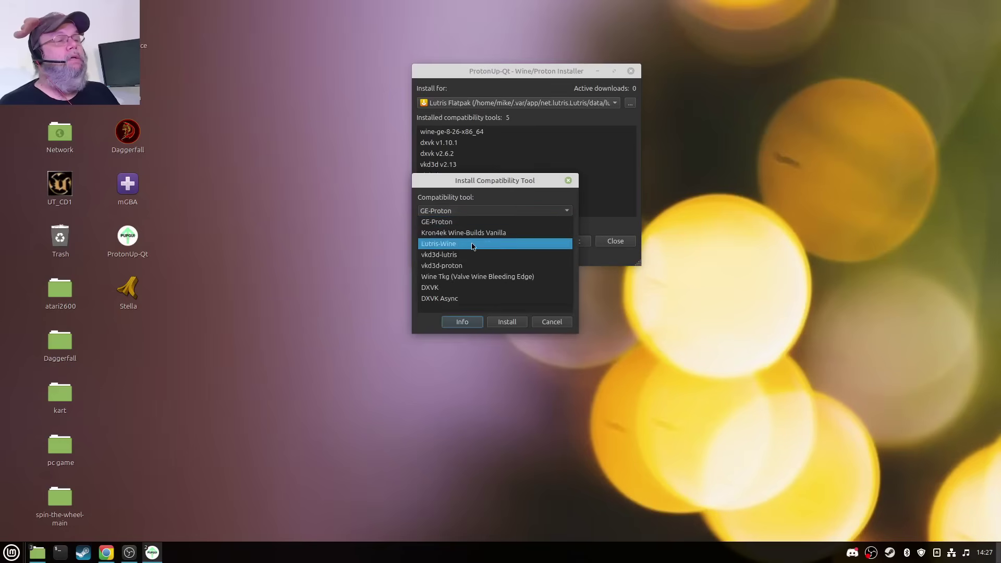
click(475, 243)
click(475, 237)
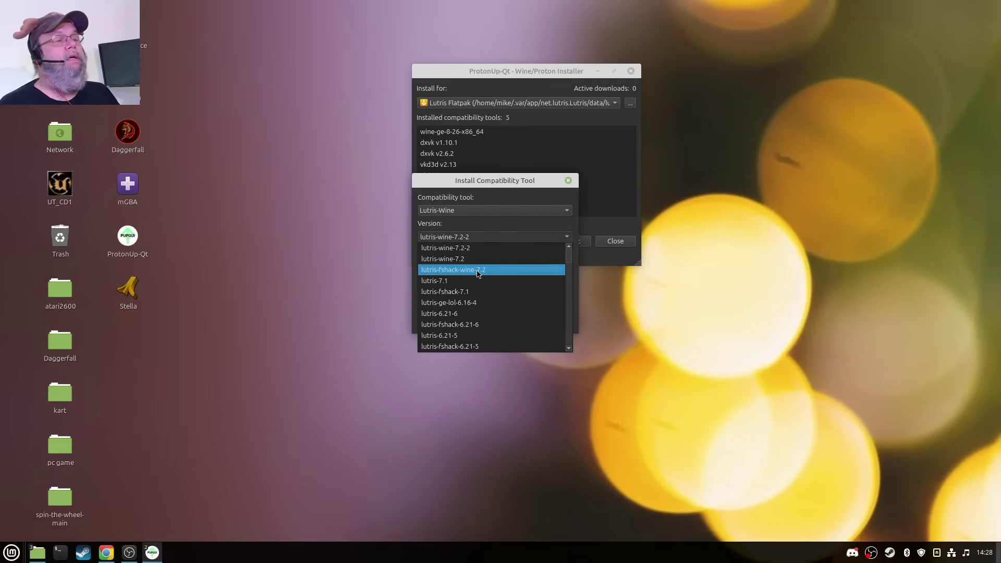
click(484, 247)
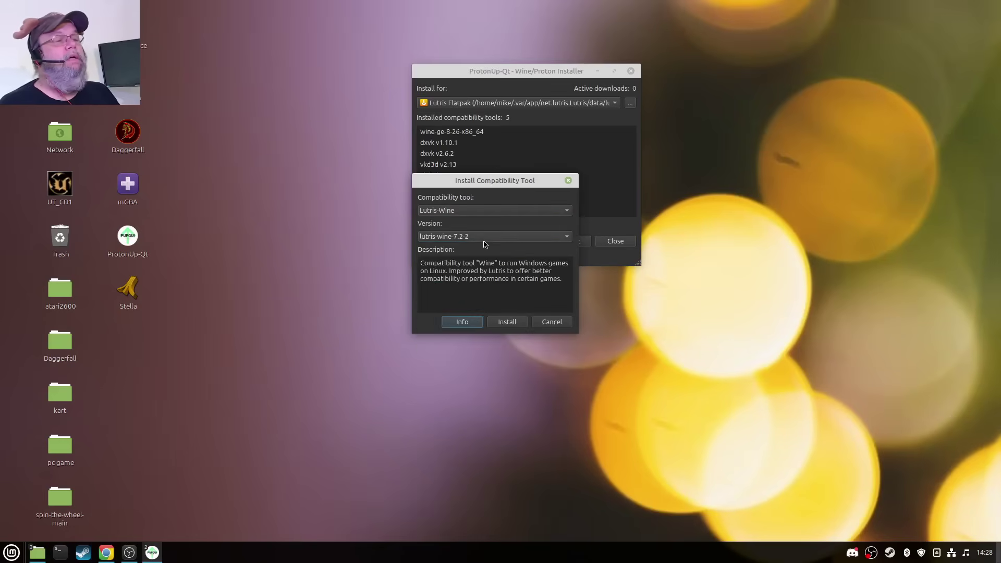
click(498, 323)
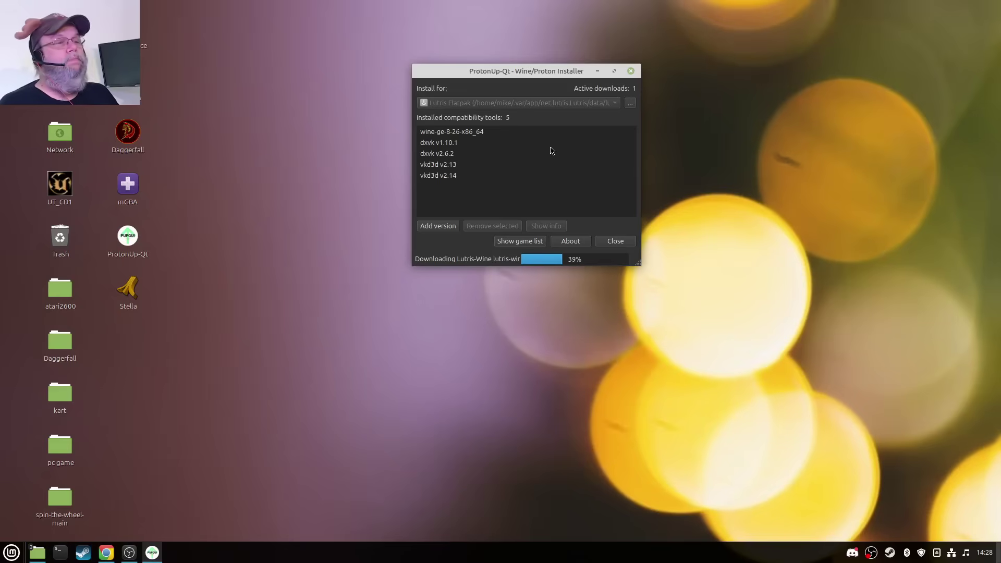
Step: Enlarge the installer window, shift it left, and select the dxvk v1.10.1 and wine-ge-8-26-x86_64 entries
drag(637, 262, 807, 471)
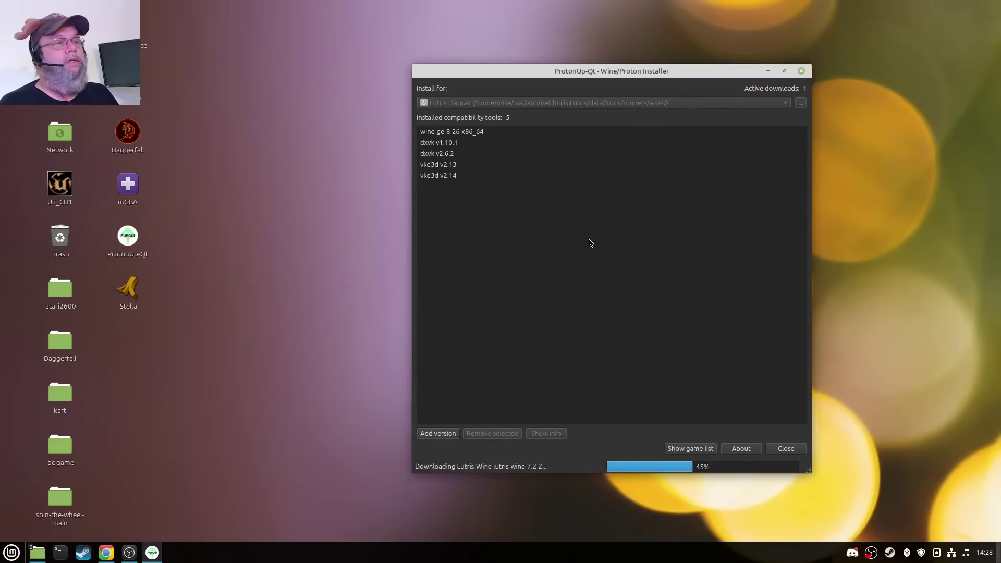
drag(571, 82, 499, 88)
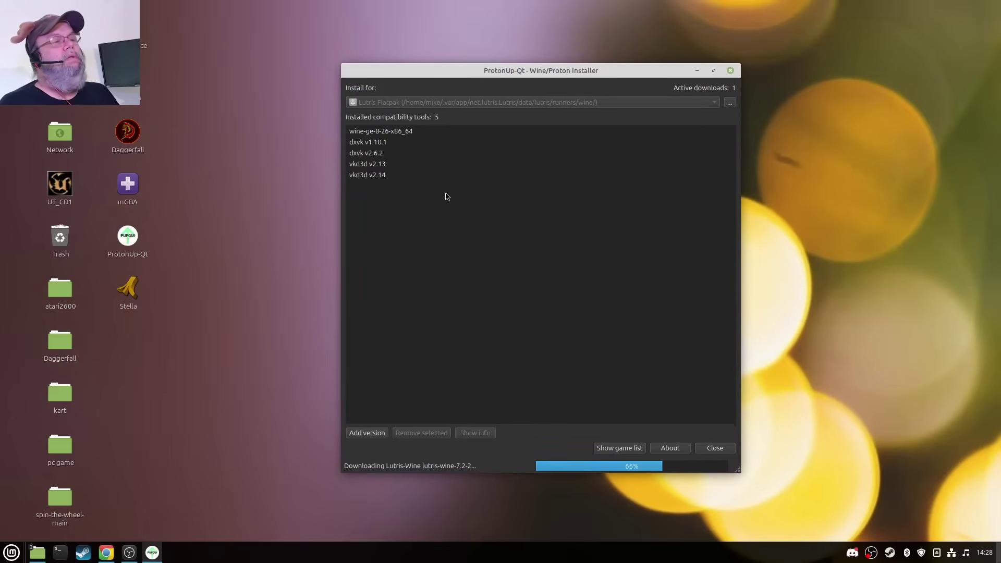
click(402, 139)
click(402, 133)
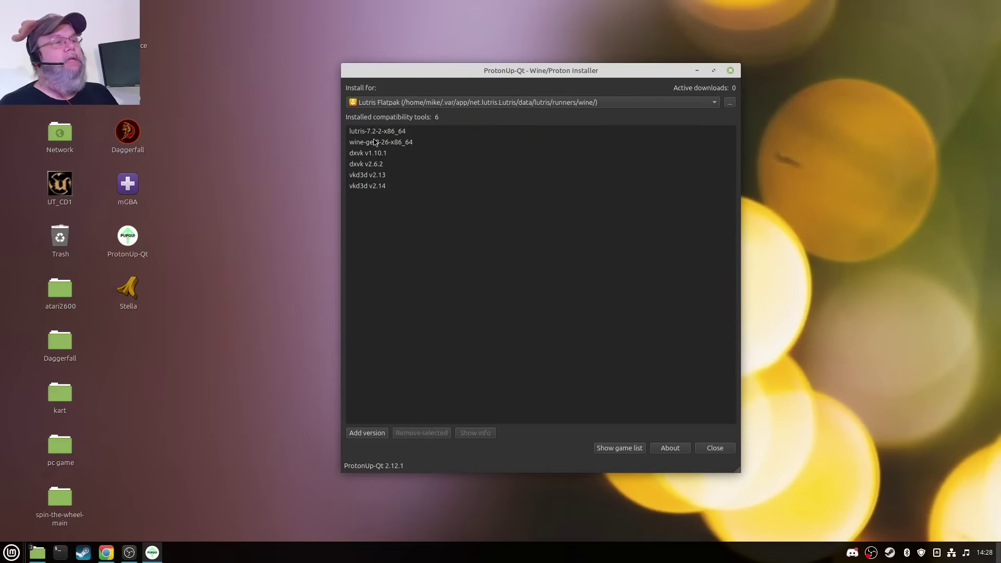
Step: Close ProtonUp-Qt and launch Lutris from the application menu by searching 'lu'
click(730, 71)
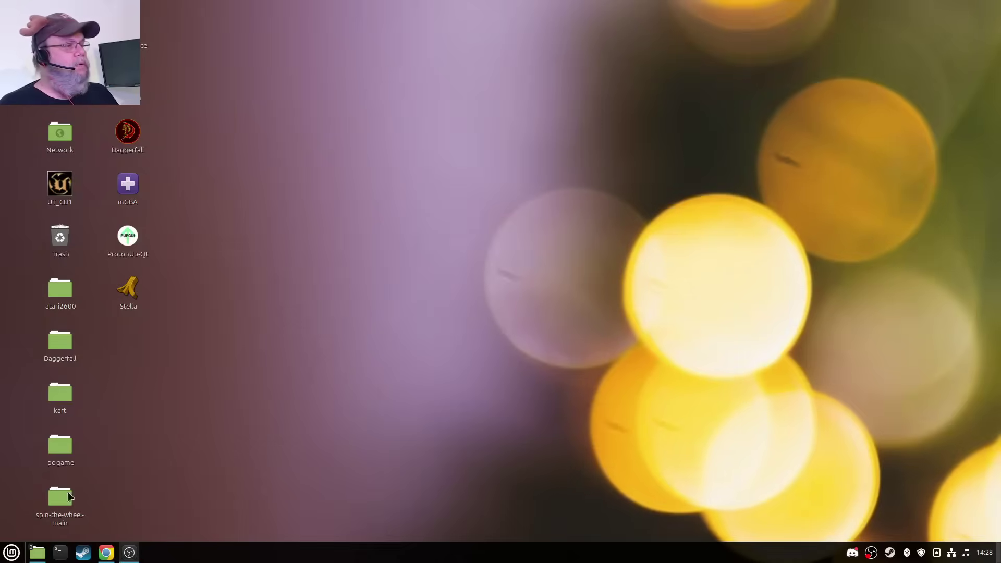
click(11, 552)
text(lu)
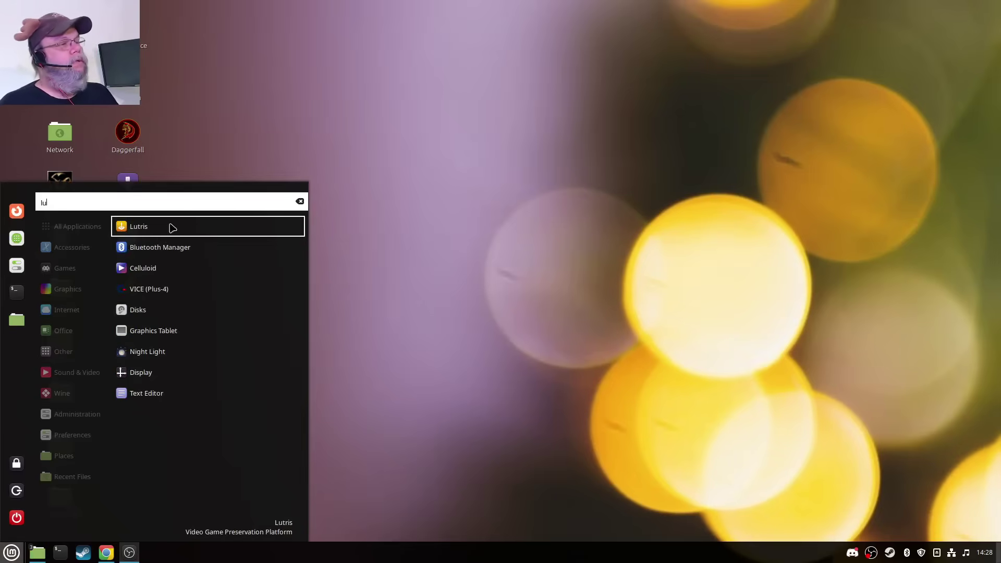
click(177, 222)
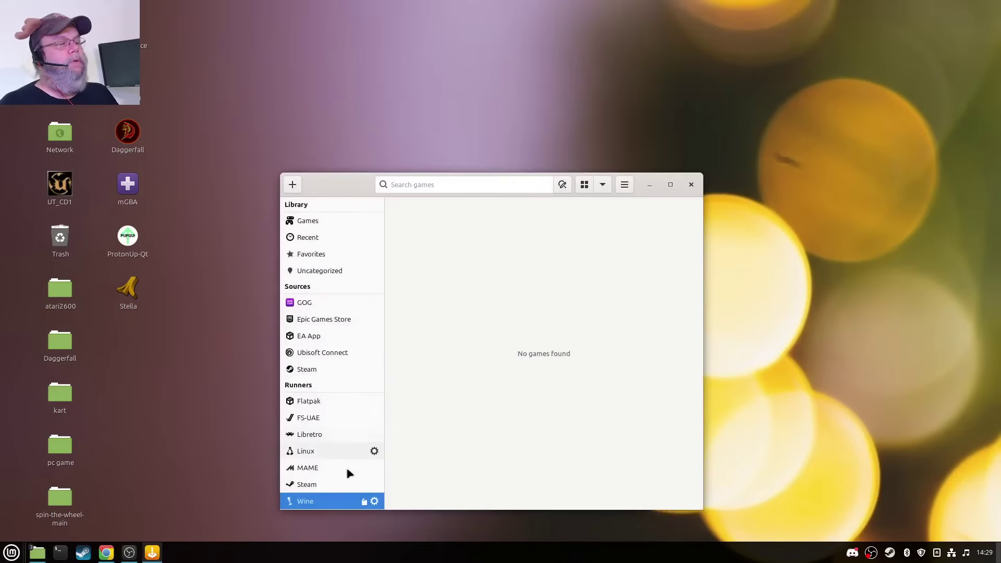
Step: Set the Wine runner's Wine version to lutris-7.2-2-x86_64 and save
click(374, 502)
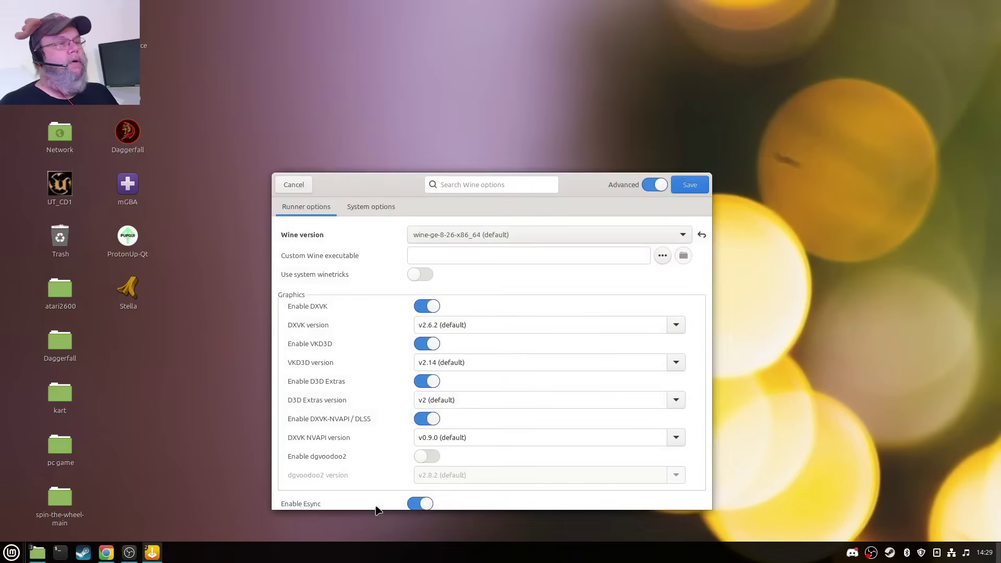
click(534, 237)
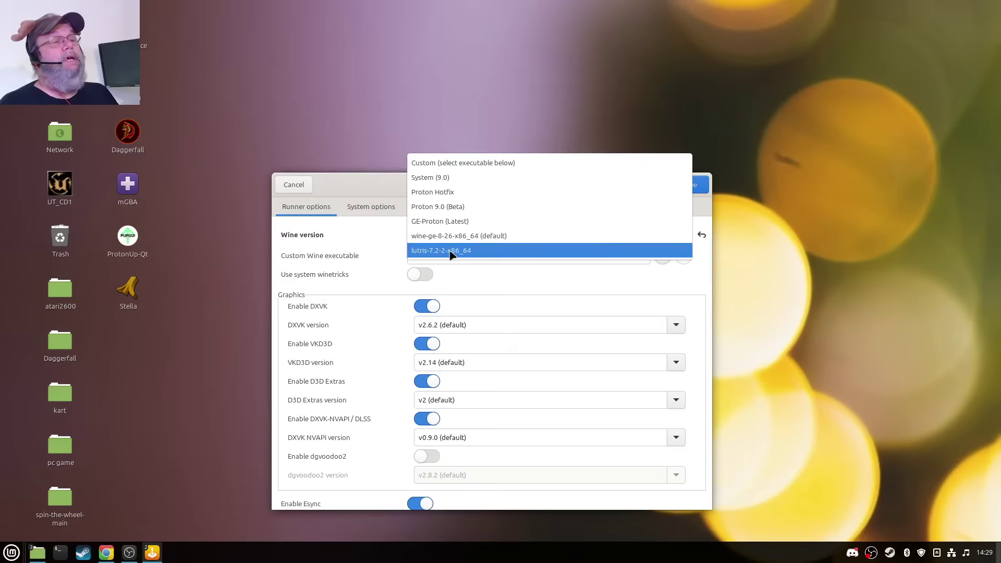
click(499, 255)
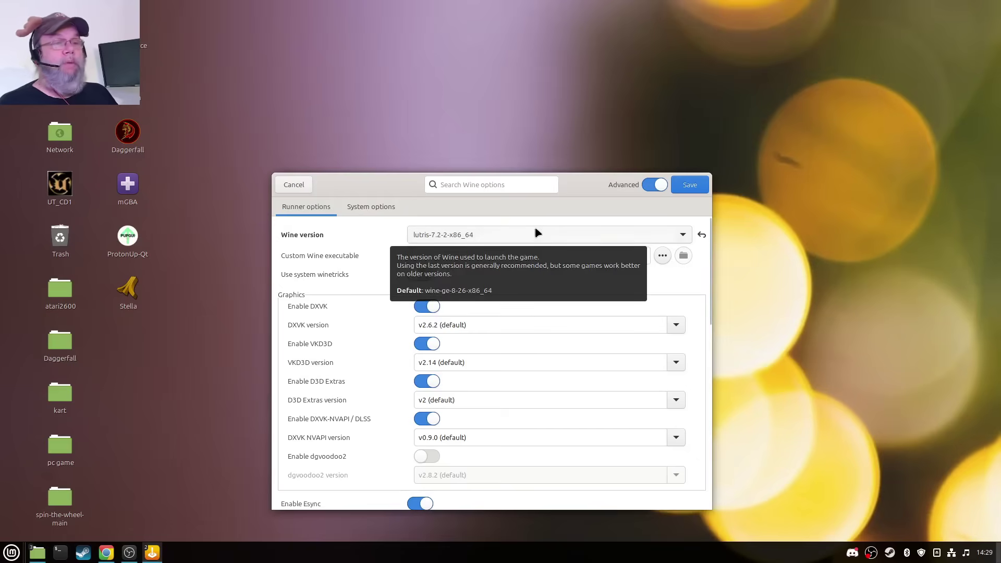
click(702, 187)
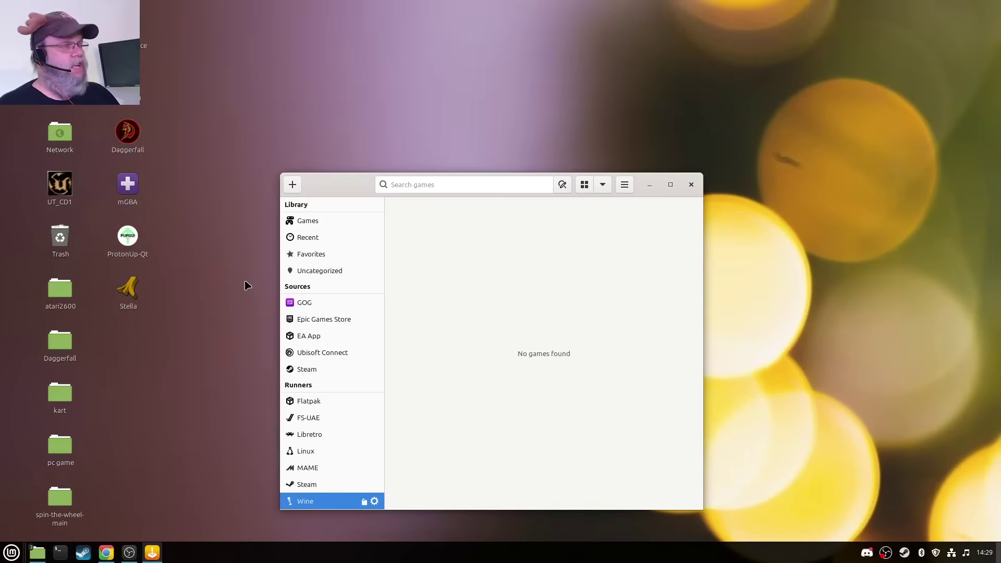
click(64, 189)
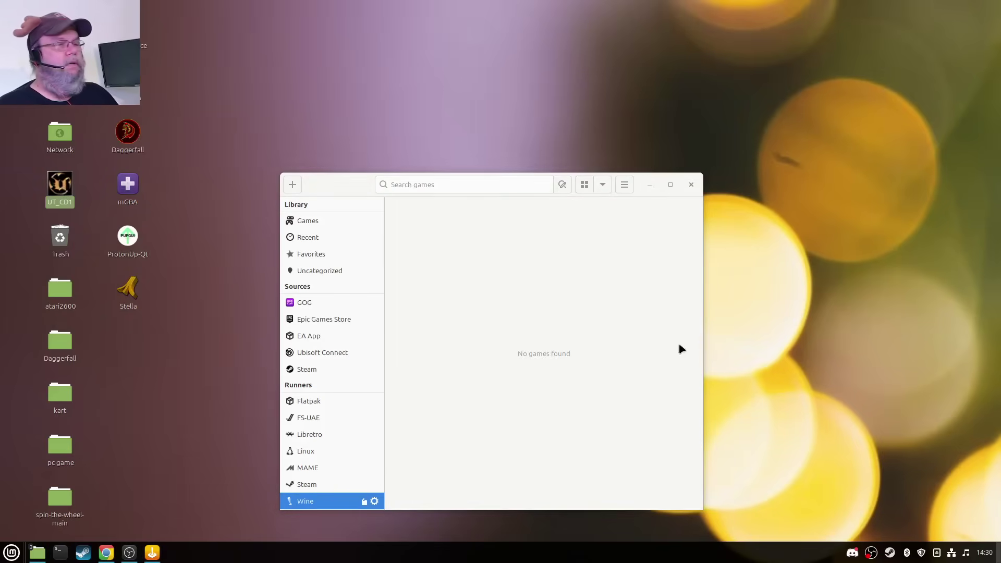
Step: Search Lutris.net game installers for 'unrea'
click(292, 185)
click(479, 271)
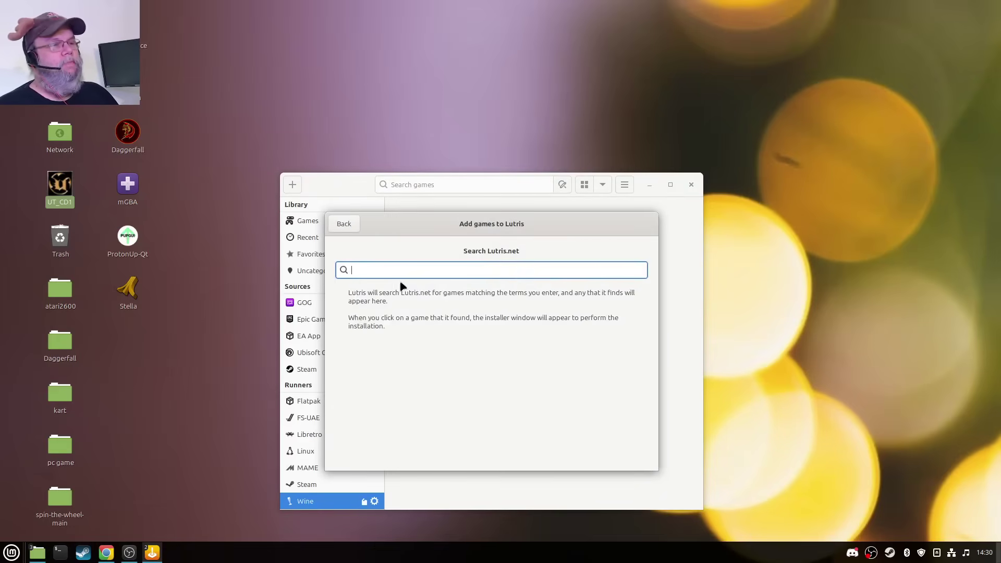
text(un)
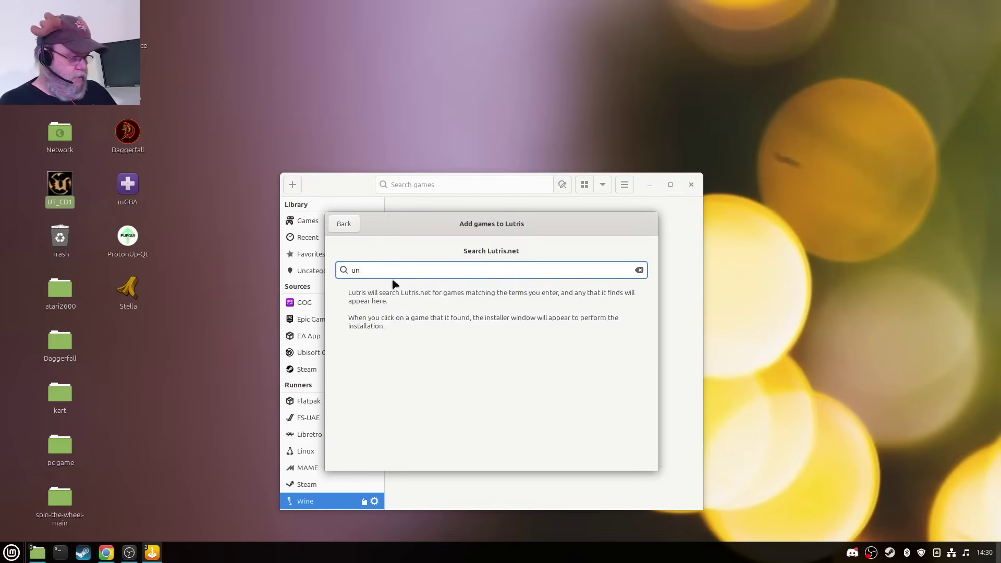
text(real)
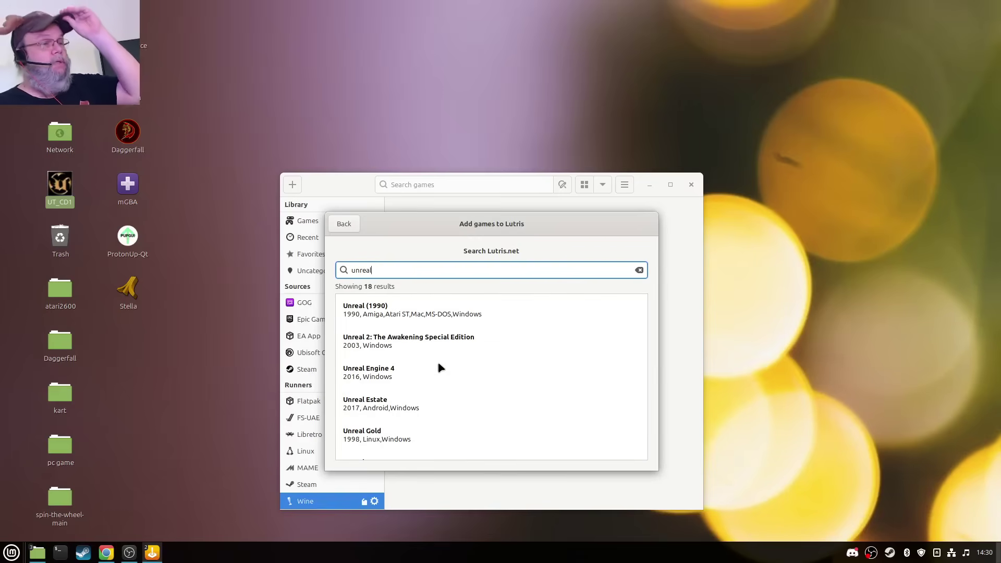
scroll(440, 368, down, 3)
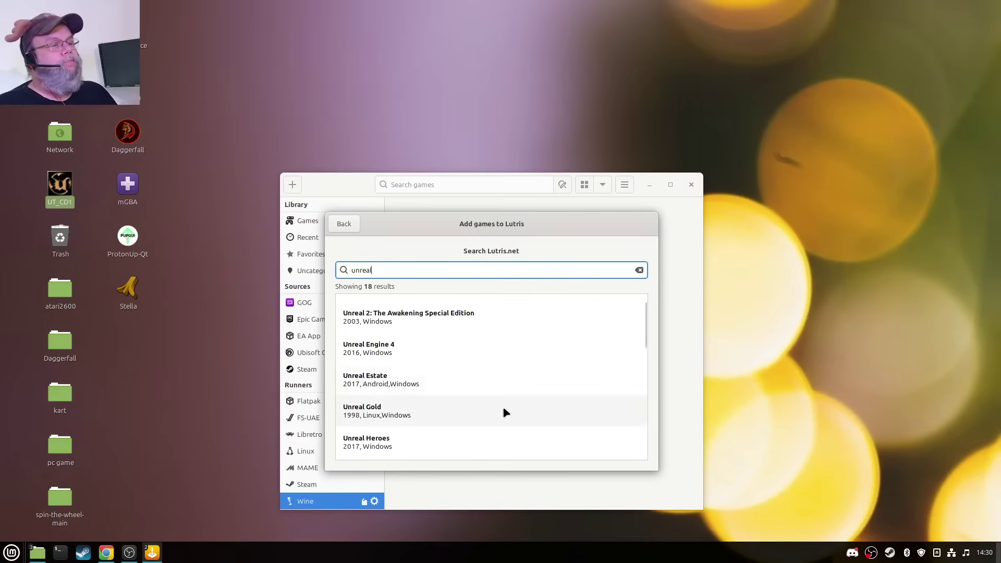
scroll(505, 412, down, 5)
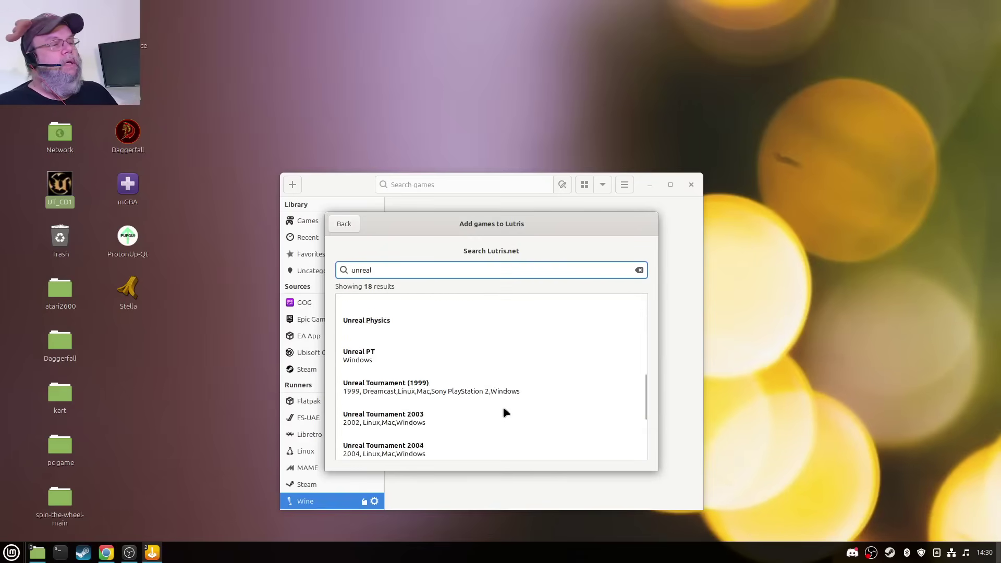
Step: Open the Unreal Tournament (1999) installers and pick Windows CD + OldUnreal Patch
click(439, 391)
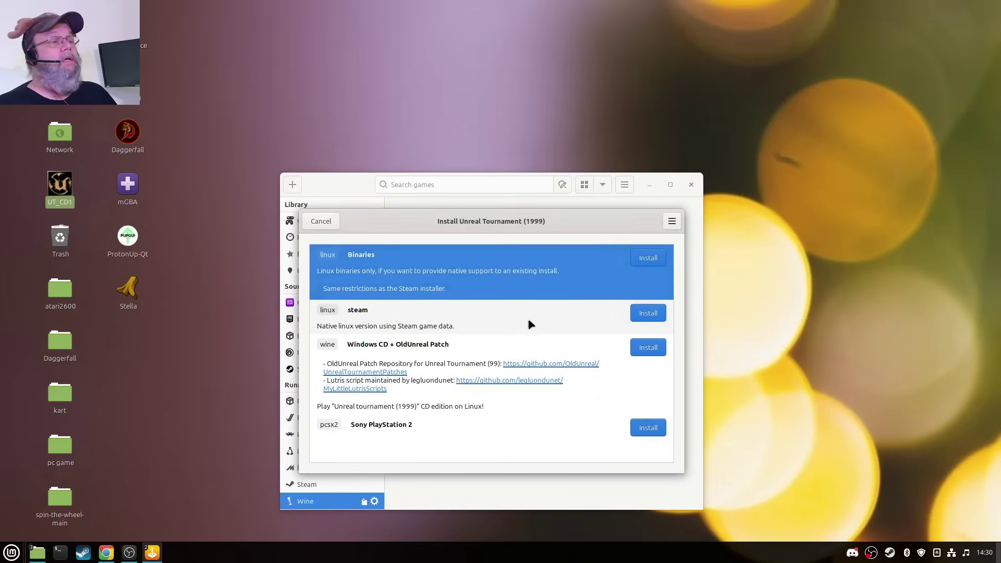
click(473, 355)
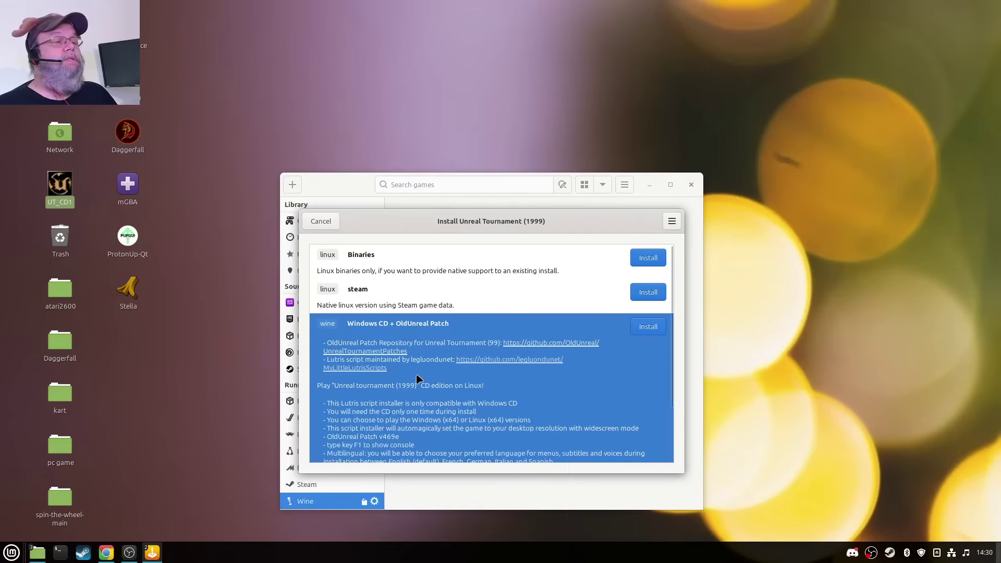
scroll(417, 379, down, 1)
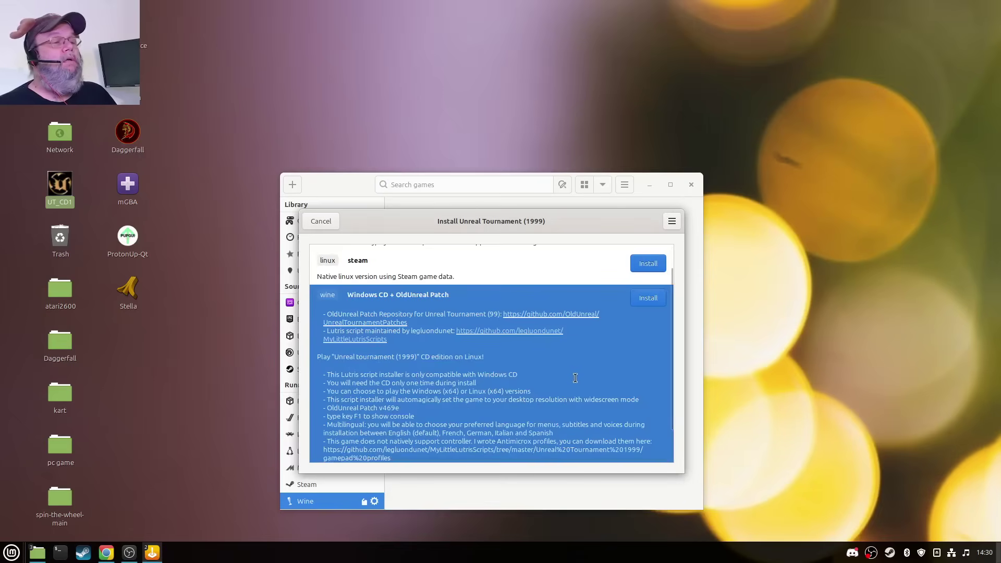
Step: Install with the Windows CD + OldUnreal Patch script, keeping the default Games folder
click(653, 299)
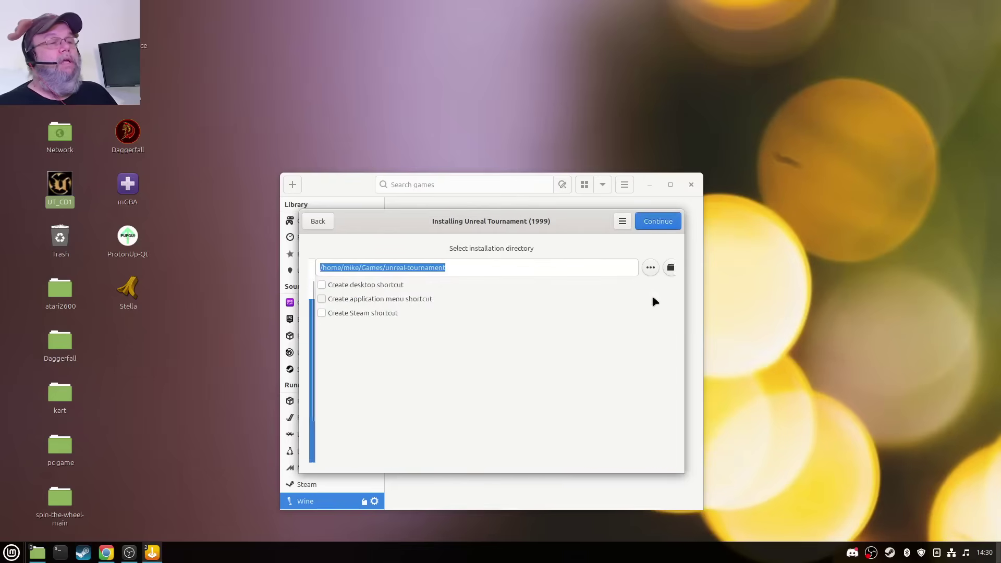
click(659, 222)
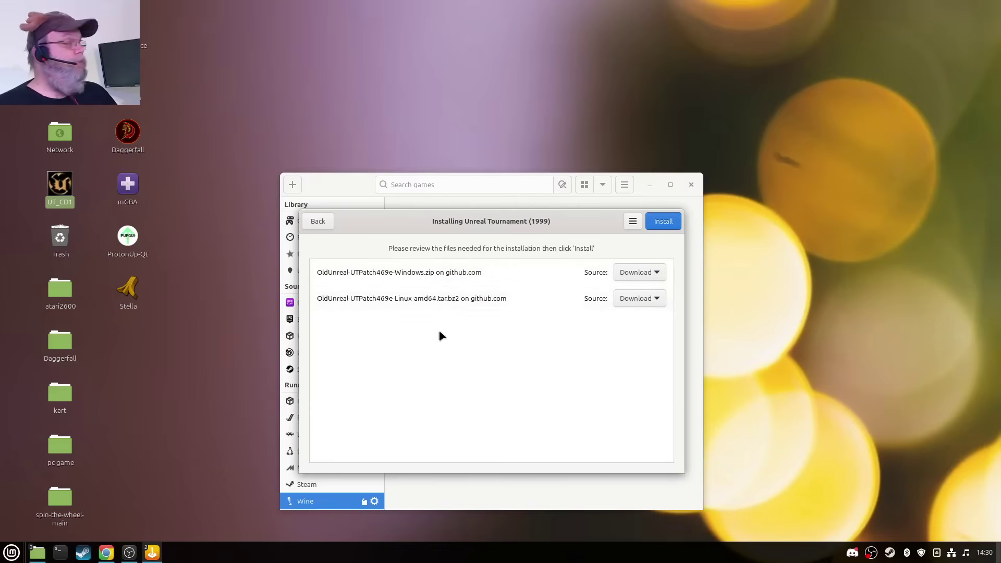
click(655, 222)
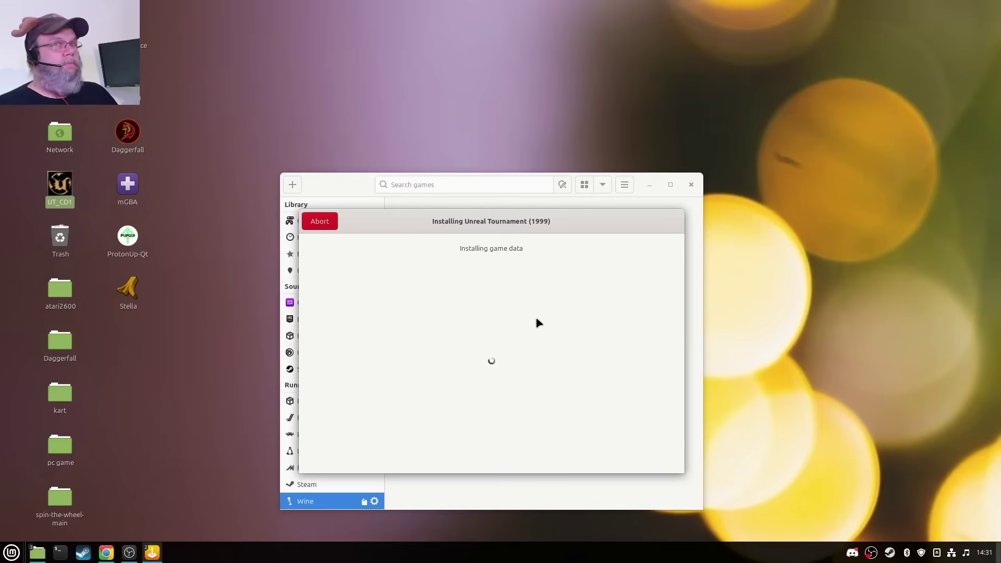
Step: Choose the mounted UT_CD1 disc as the installer's disc location
click(501, 341)
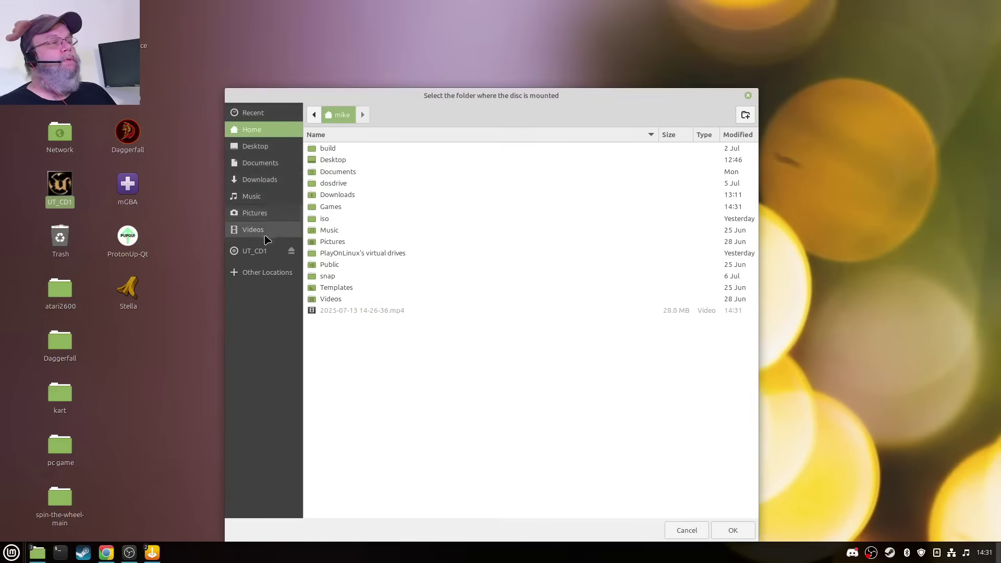
click(261, 252)
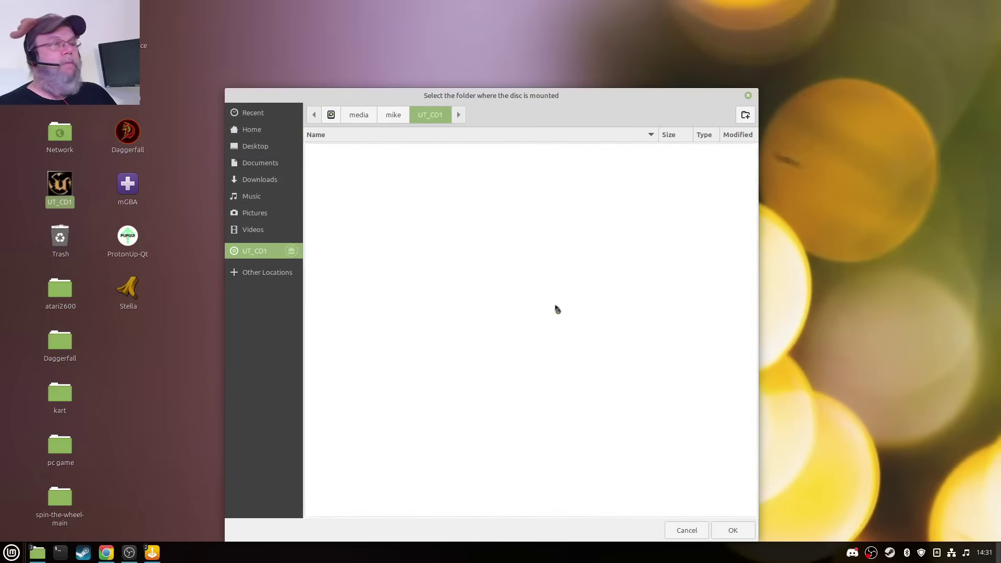
click(735, 530)
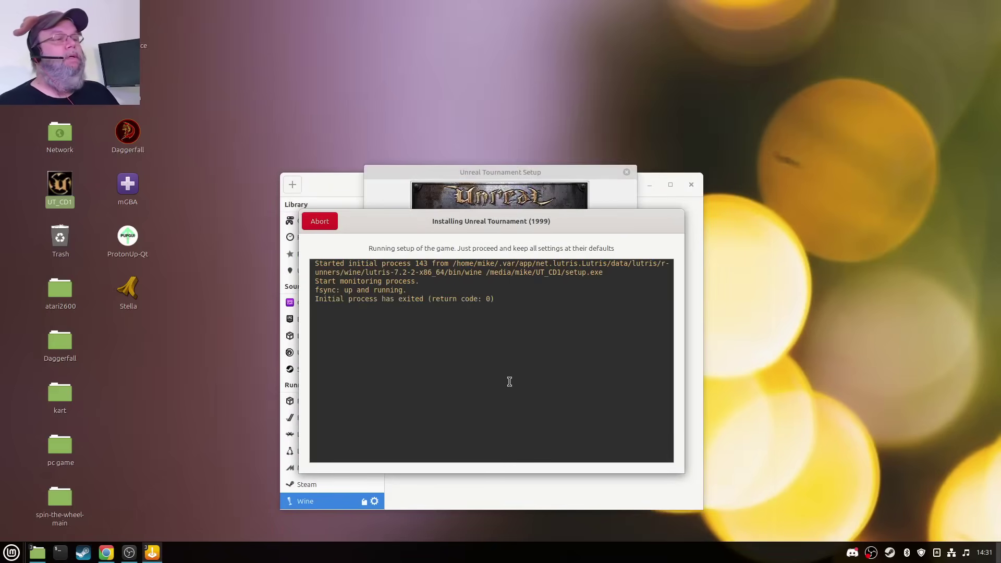
Step: Run the Unreal Tournament Setup wizard, accepting the license and keeping default folder and components
click(525, 179)
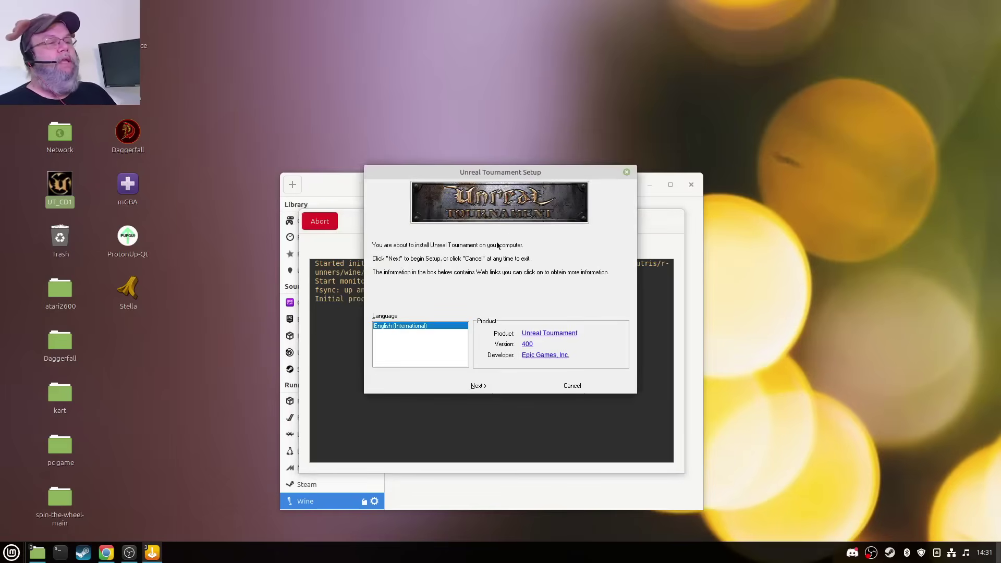
click(478, 386)
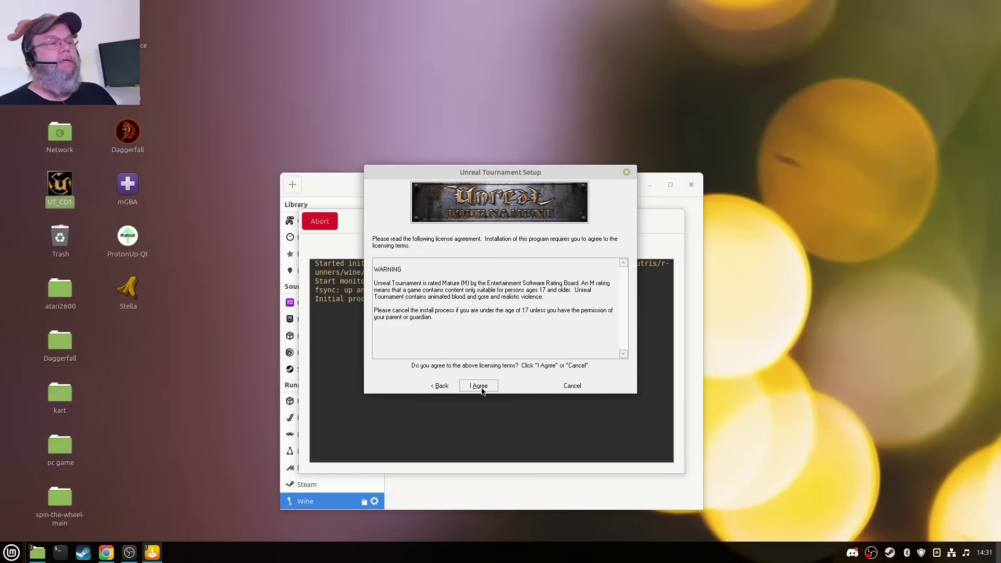
click(481, 389)
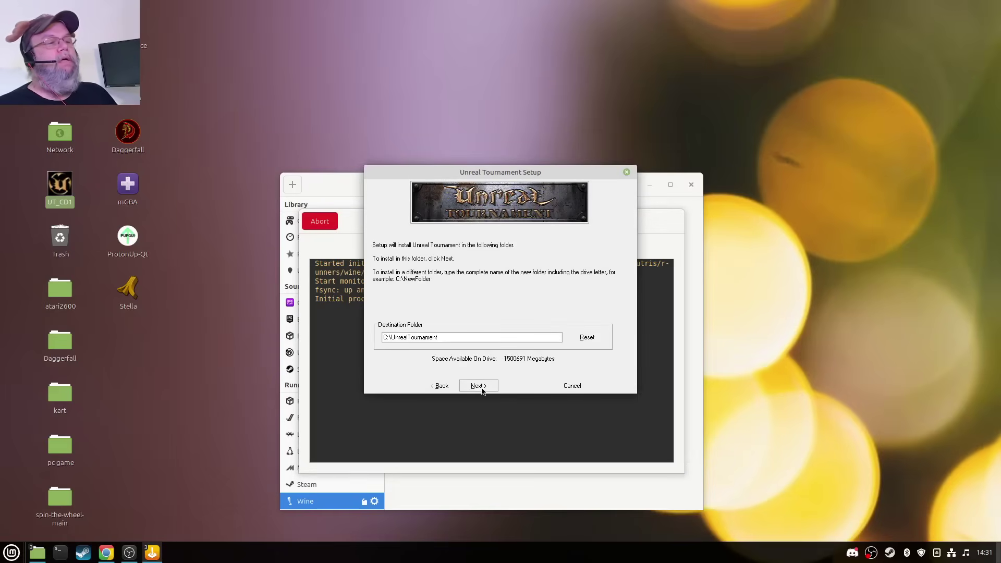
click(482, 390)
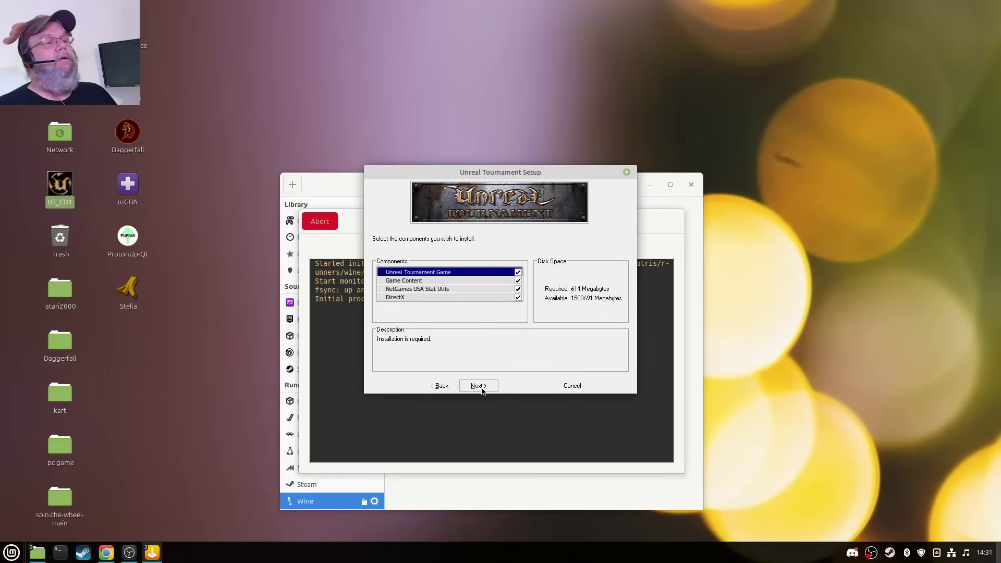
click(482, 390)
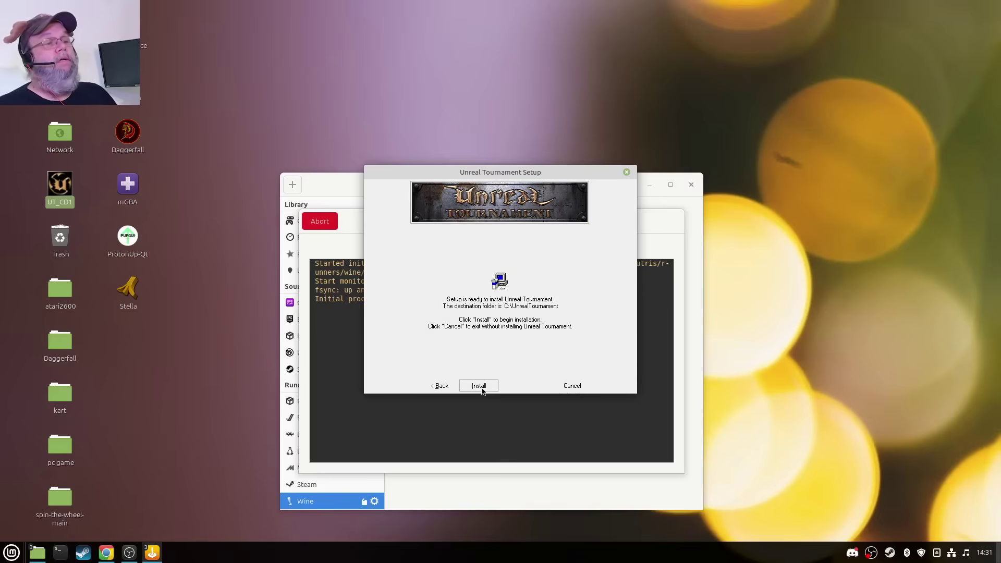
click(482, 391)
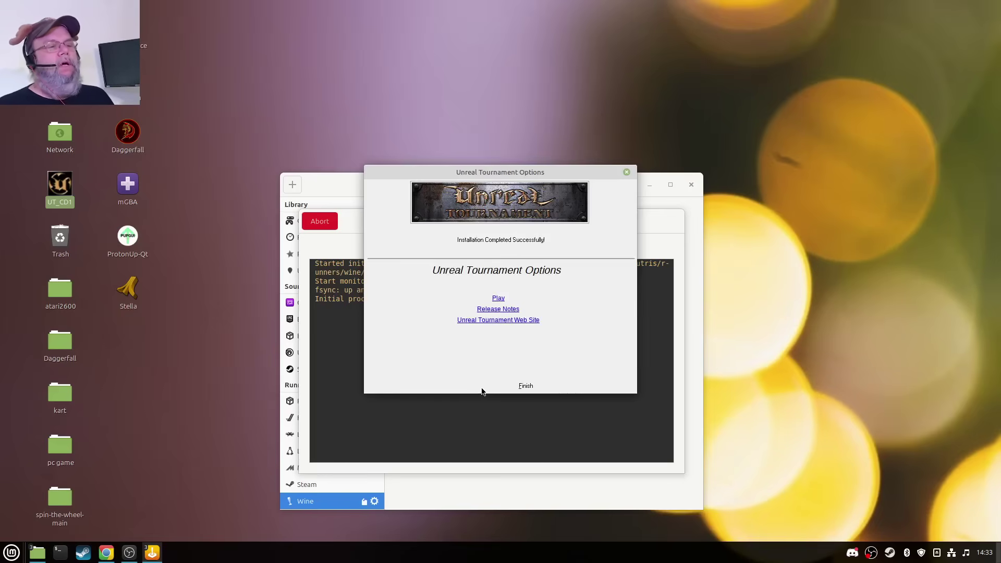
Step: Finish the game setup with English as the language and close the completed Lutris installer
click(525, 388)
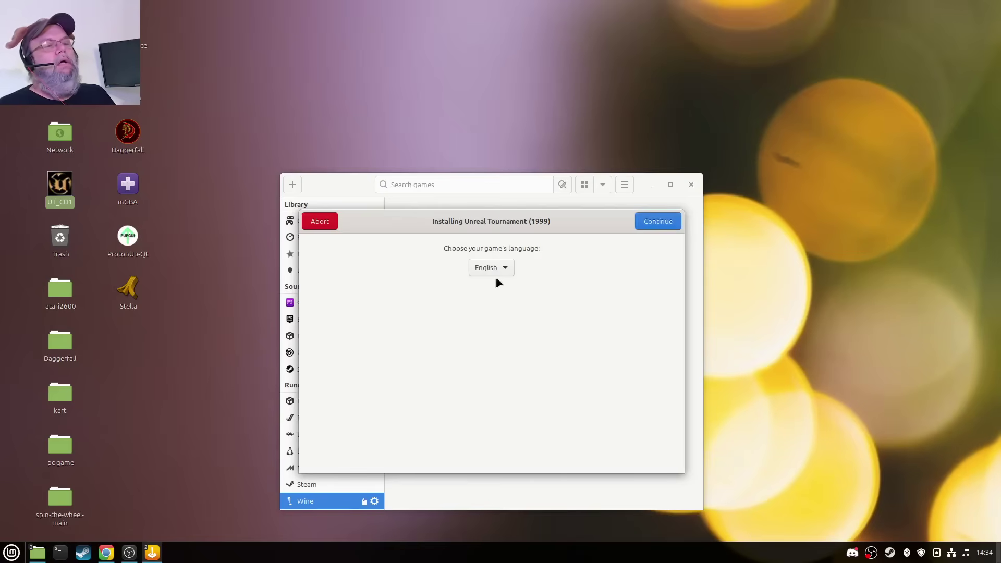
click(491, 268)
click(486, 273)
click(665, 225)
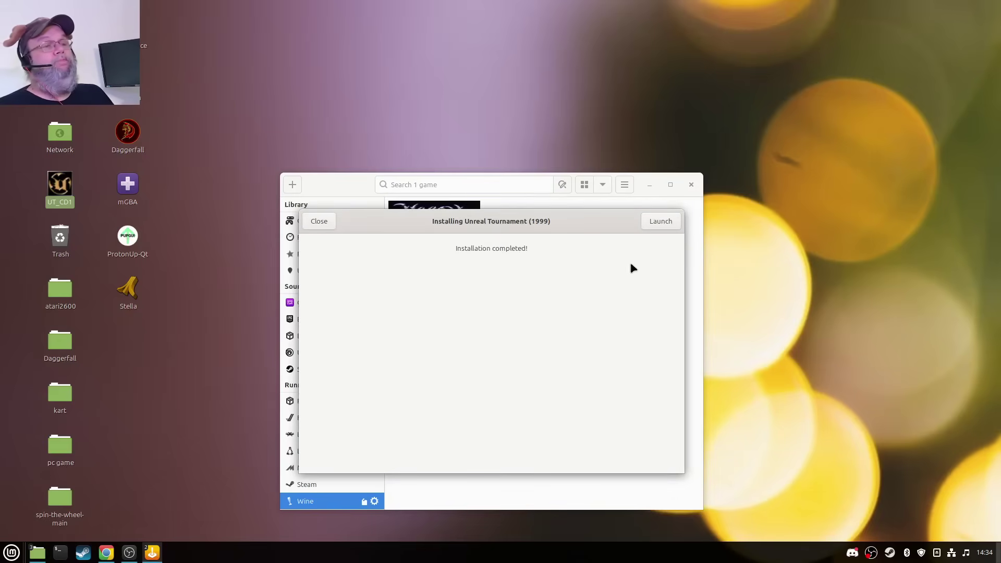
click(319, 221)
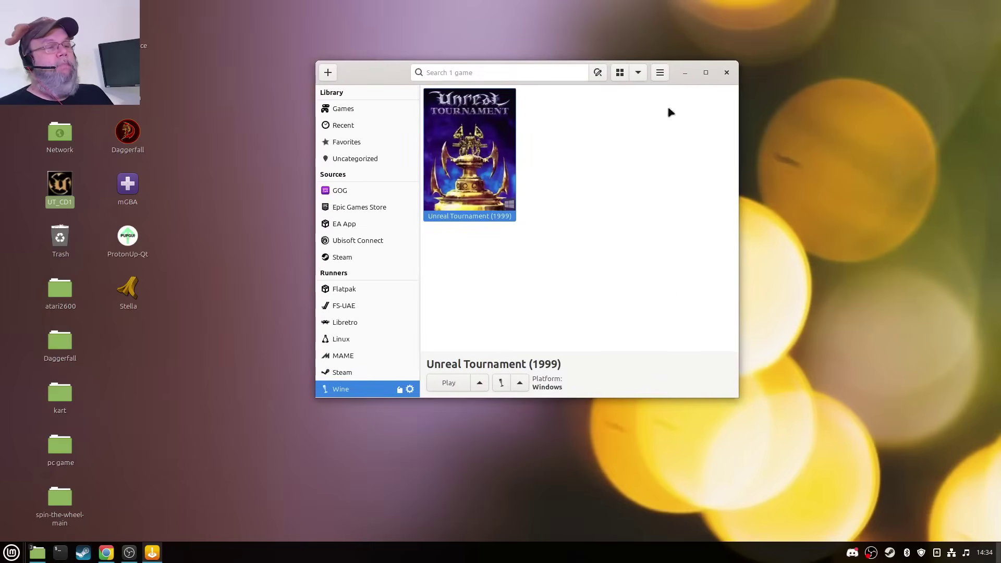
Step: Play Unreal Tournament (1999), choosing the Windows version in the launch prompt
click(449, 383)
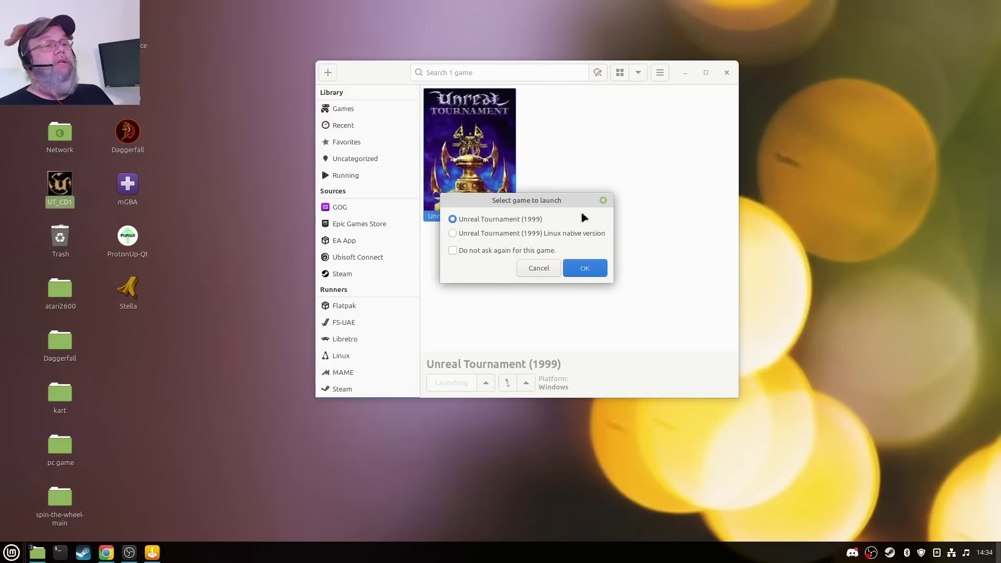
click(593, 270)
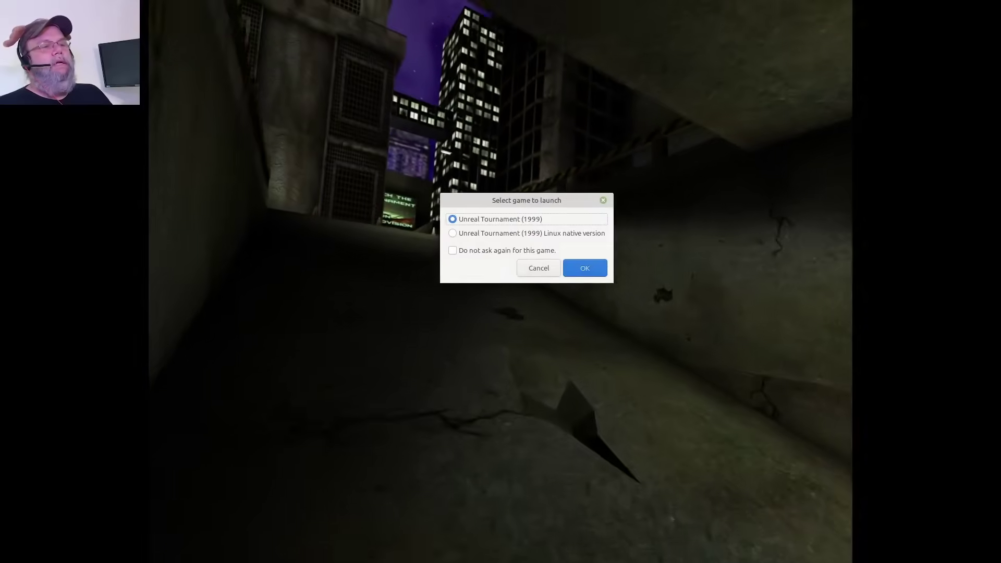
Step: Skip the intro, open Find Internet Games, decline renaming the player, and close the server browser
key(Escape)
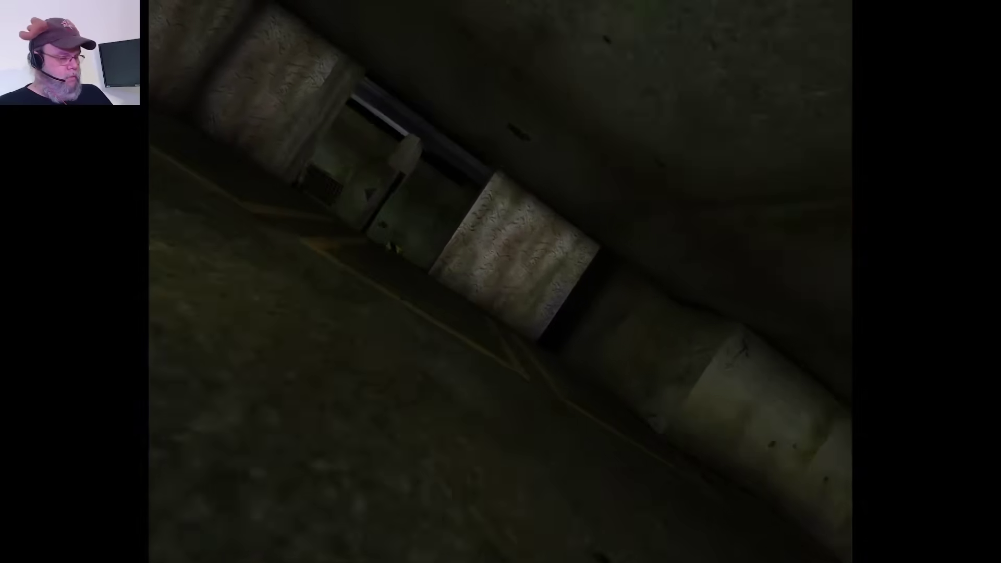
click(152, 8)
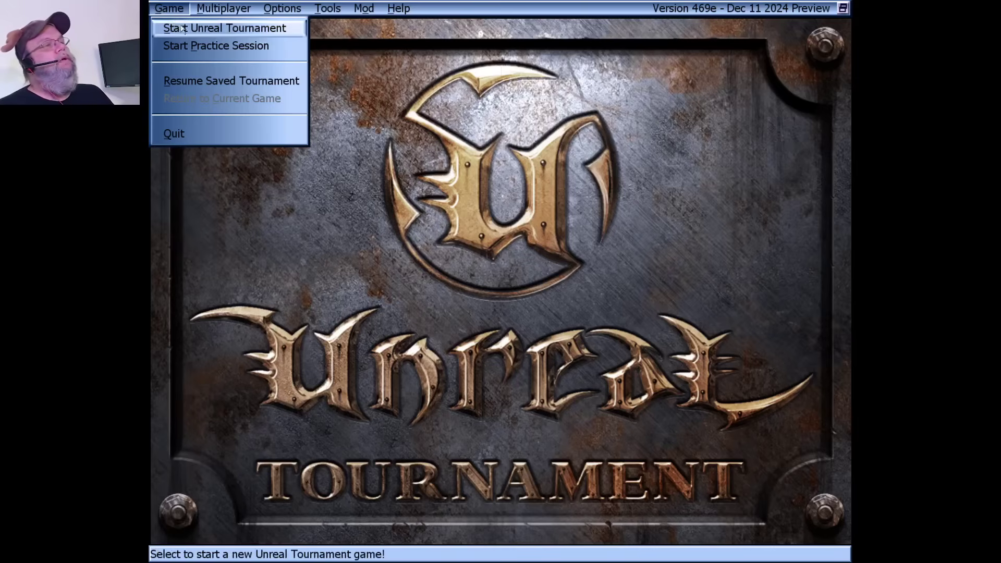
mouse_move(217, 8)
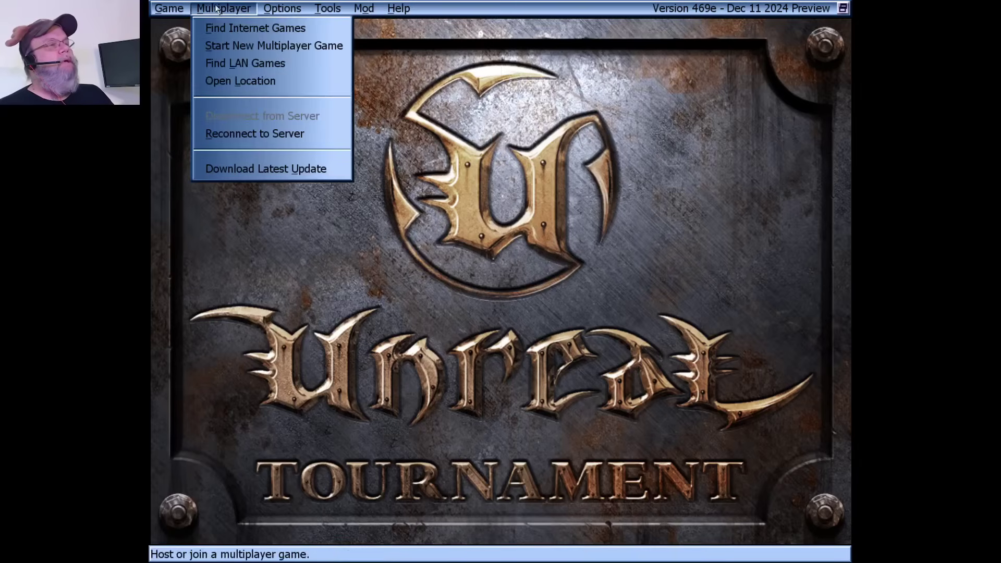
click(225, 29)
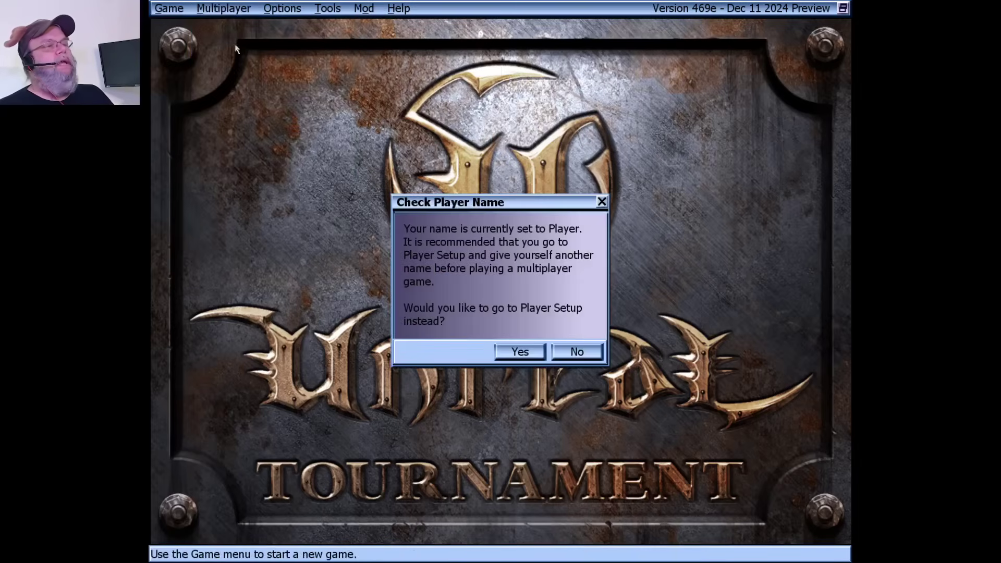
click(576, 351)
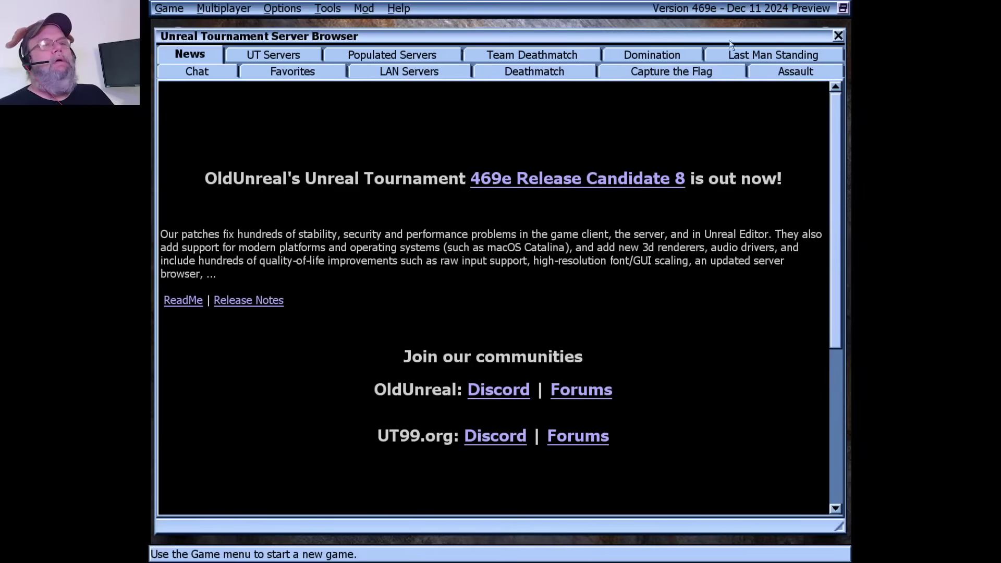
click(837, 36)
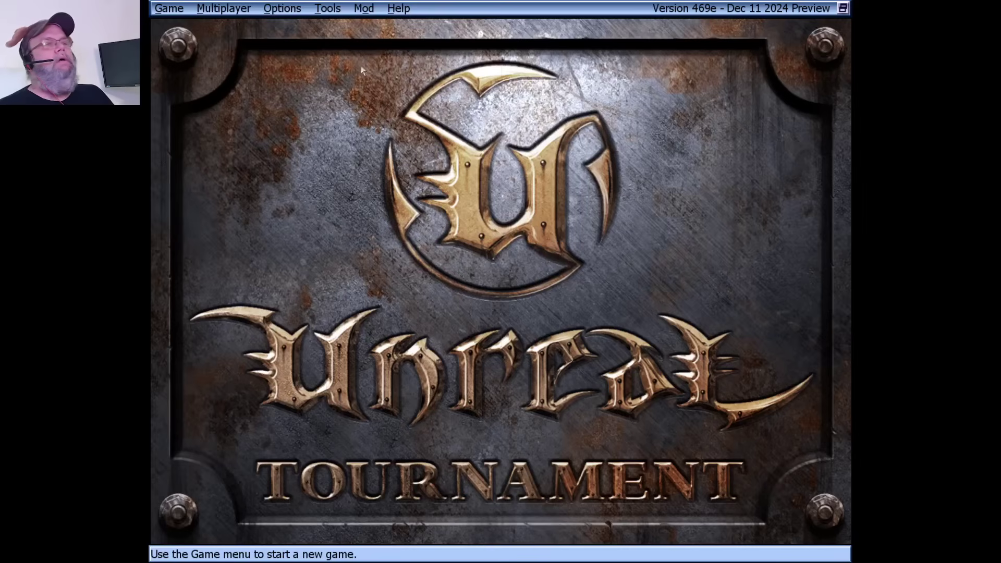
click(156, 8)
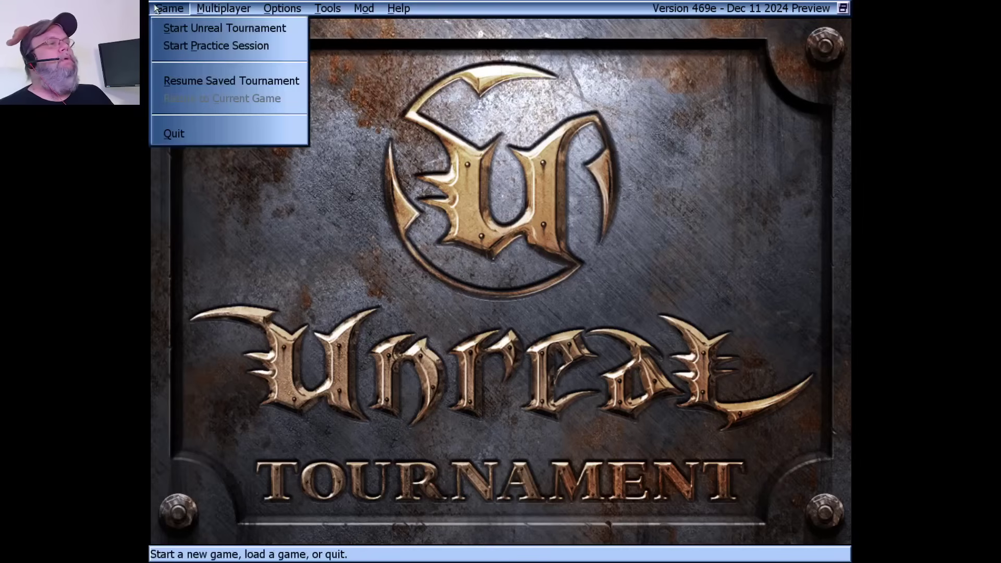
Step: Open Player Setup and replace the default player name with a new one
mouse_move(231, 11)
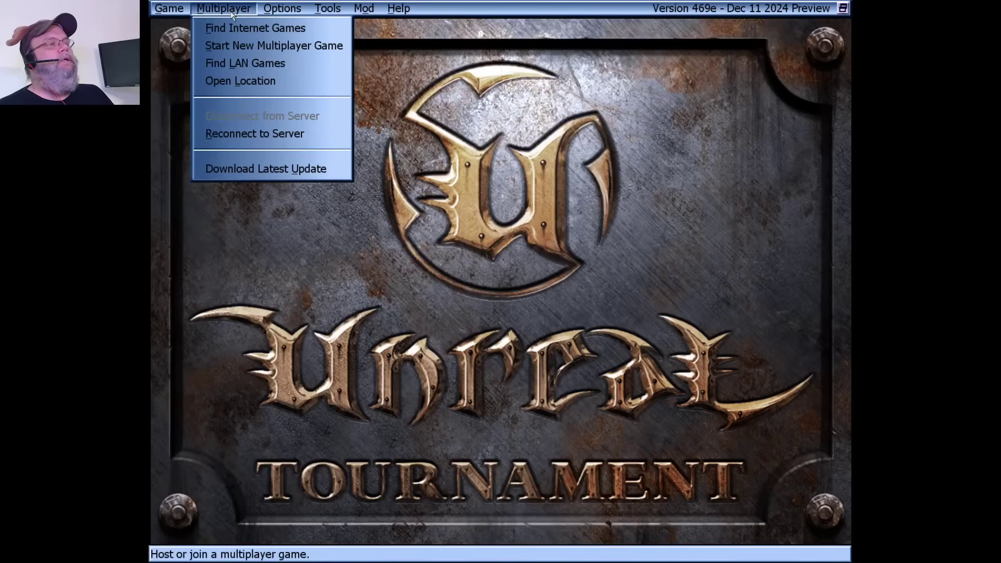
mouse_move(269, 14)
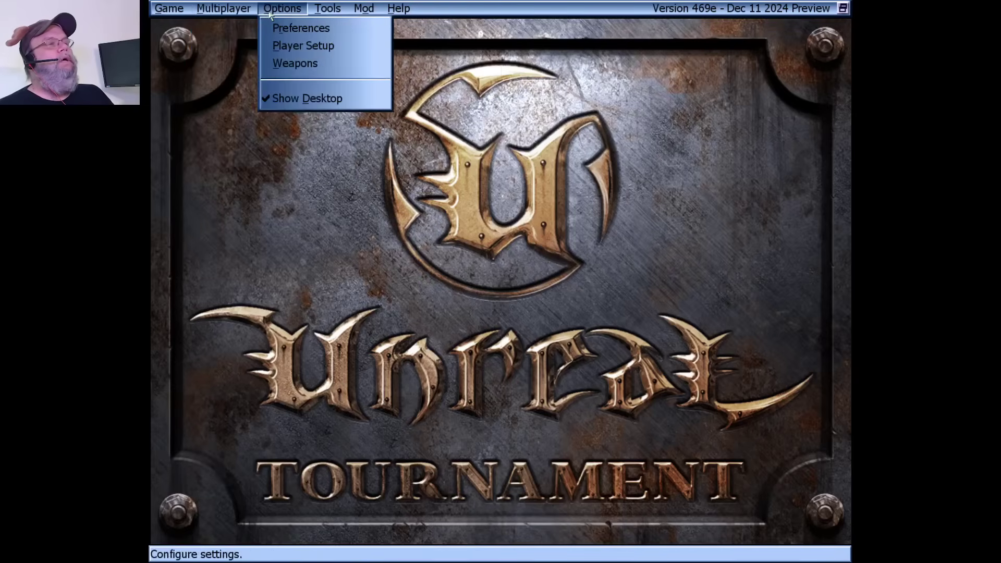
click(301, 46)
click(391, 83)
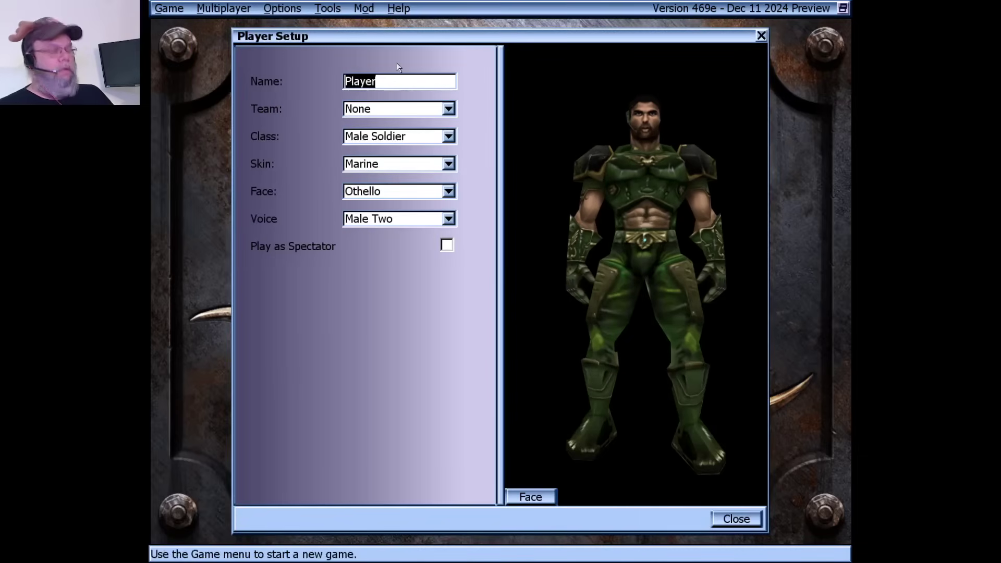
text(mike)
key(BackSpace)
key(BackSpace)
key(BackSpace)
key(BackSpace)
text(Mikey)
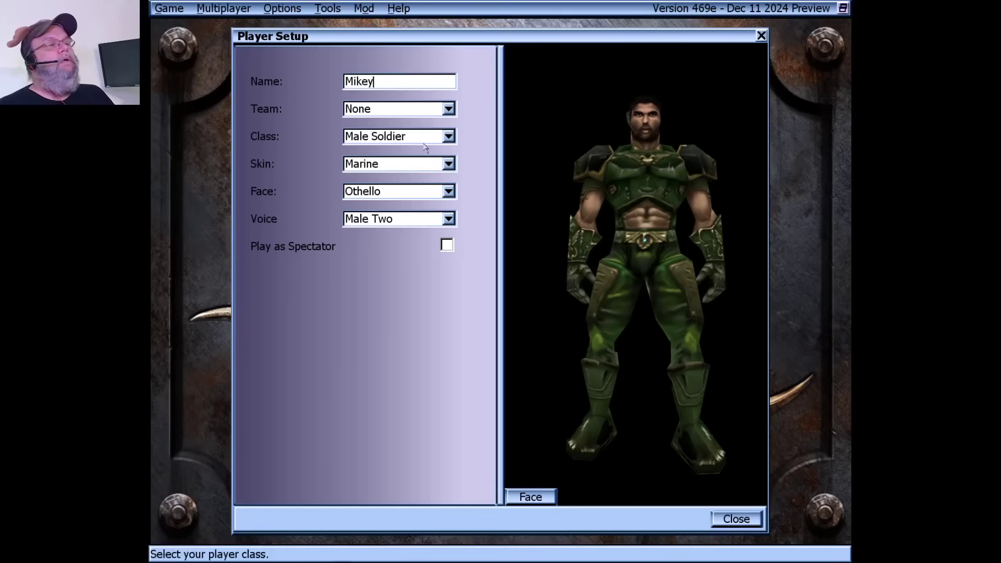
Step: Try the War Boss class, then cycle the team through Red and Blue to Green
click(448, 137)
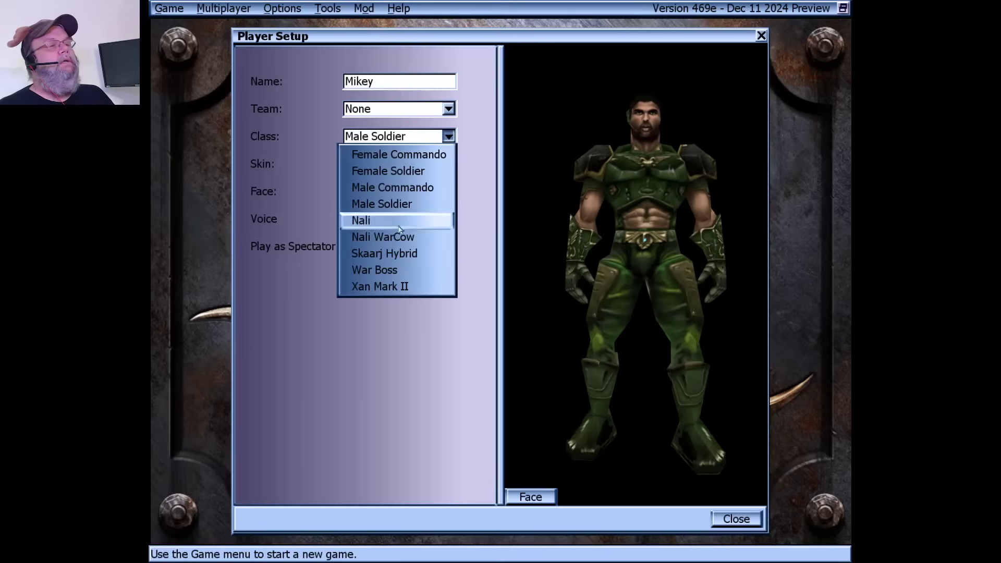
click(401, 270)
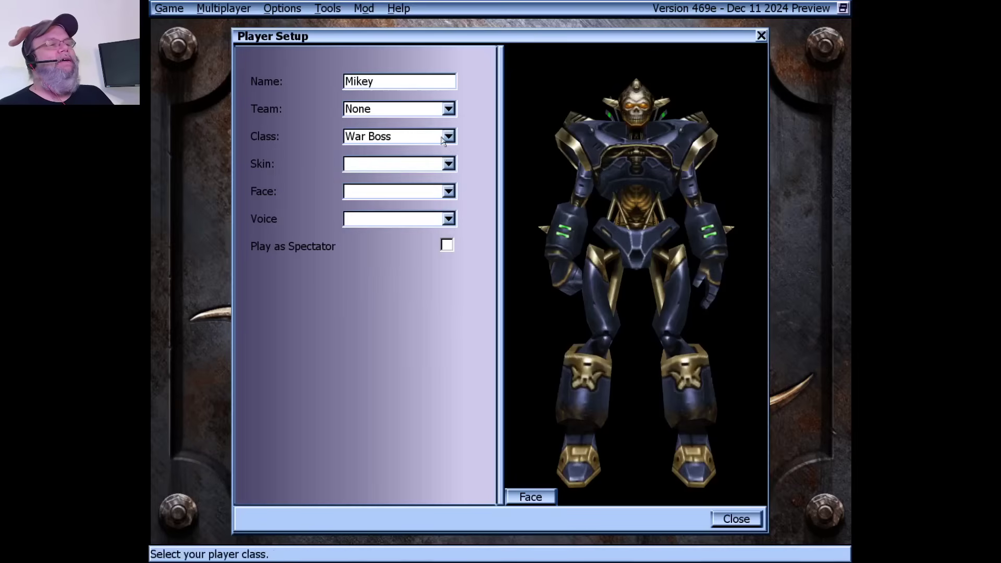
click(431, 79)
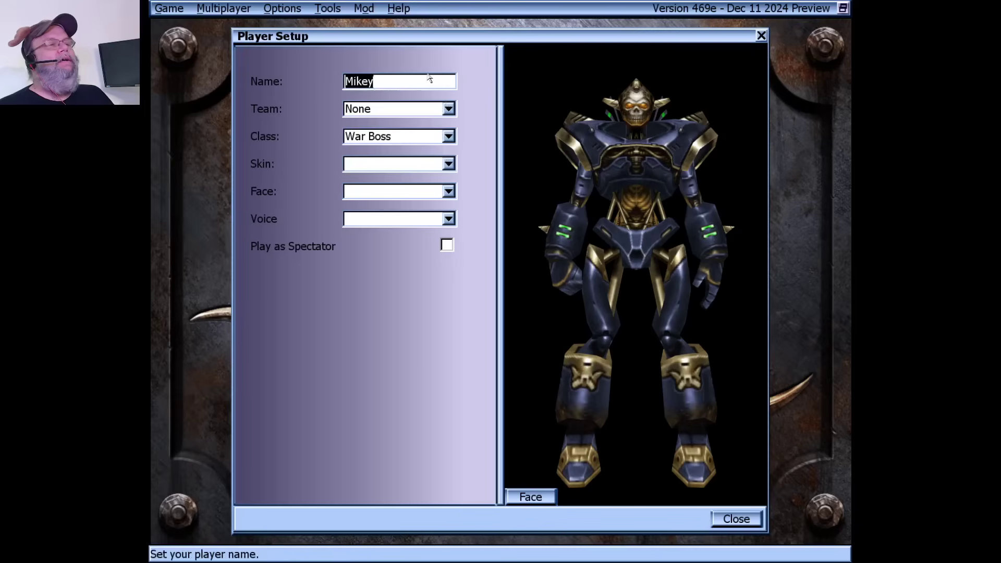
click(449, 109)
click(410, 143)
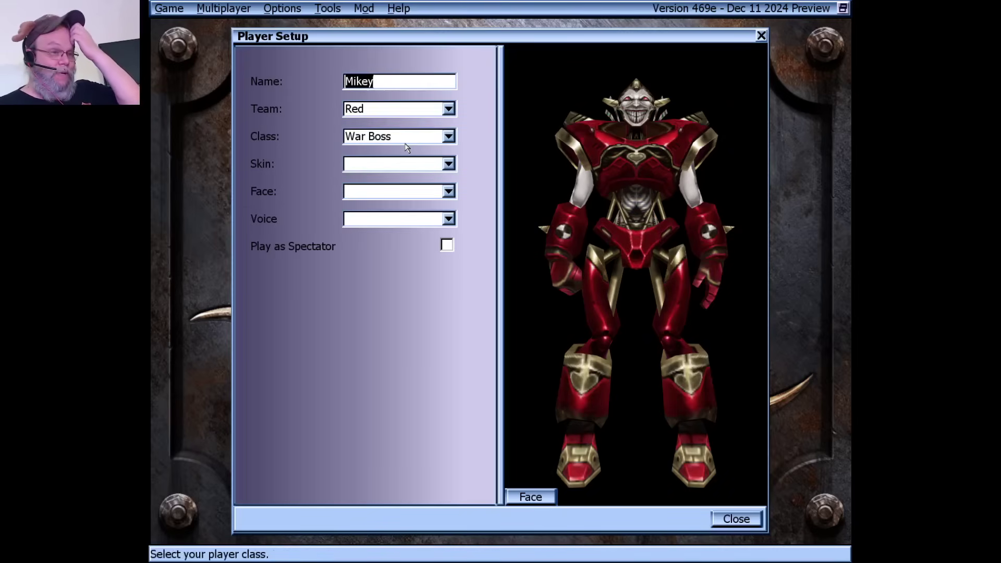
click(417, 109)
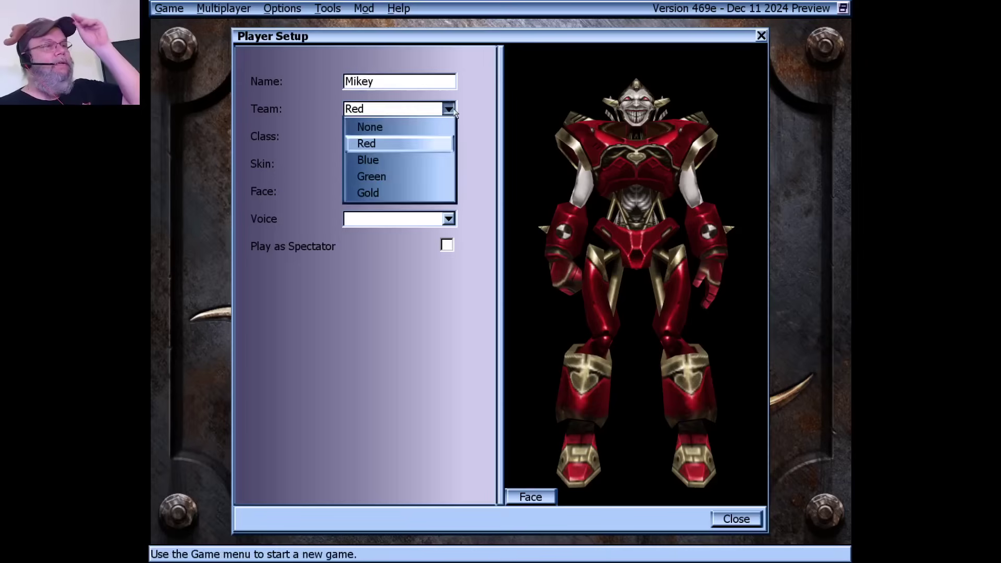
click(427, 159)
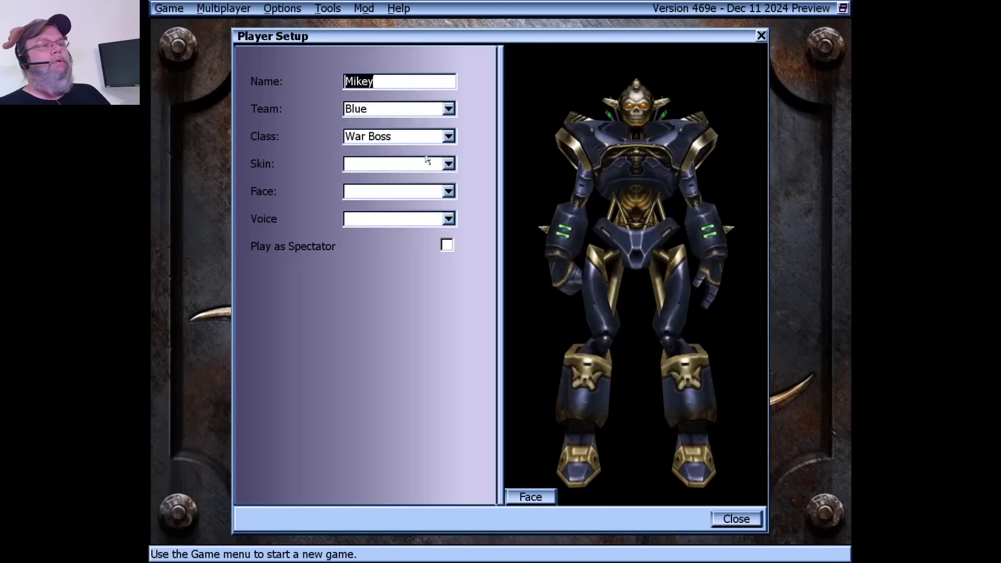
click(449, 110)
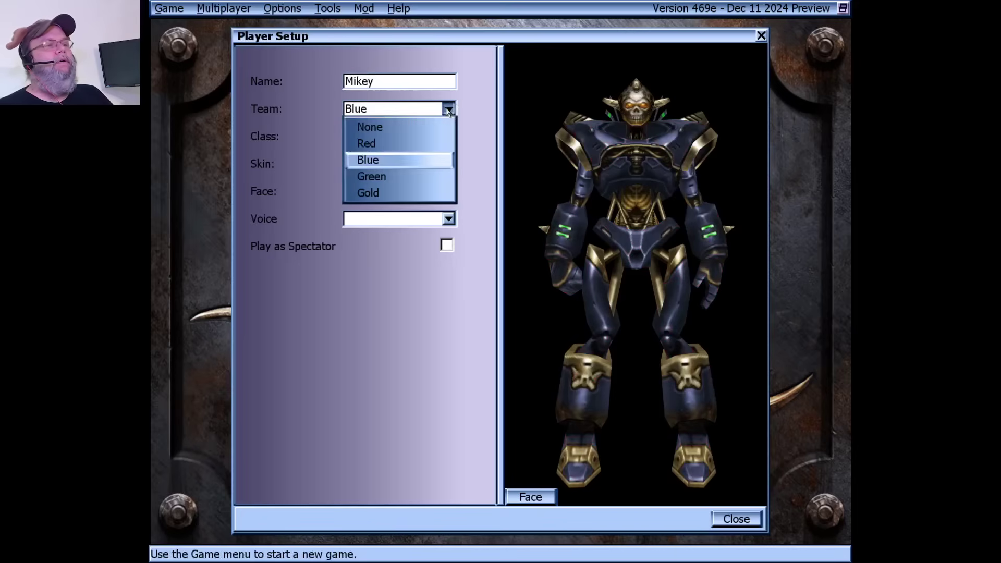
click(413, 180)
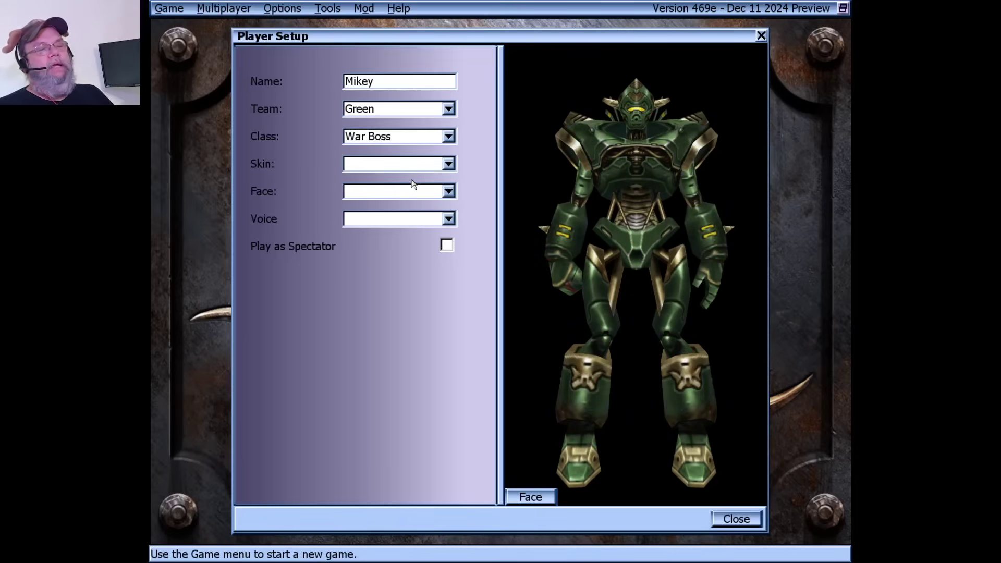
Step: Try the Nali, Male Commando and Nali WarCow classes, then settle on Male Soldier
click(447, 137)
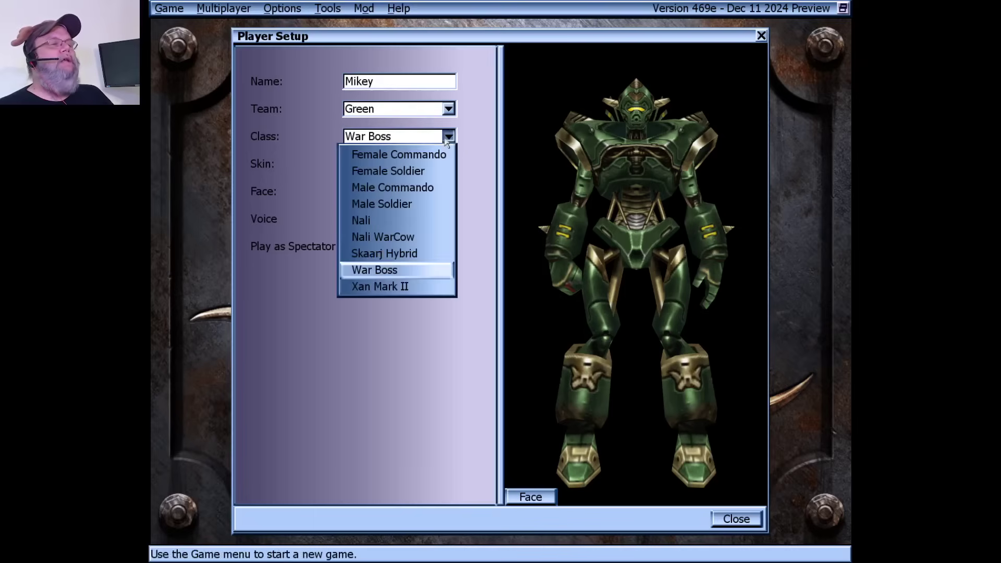
click(423, 221)
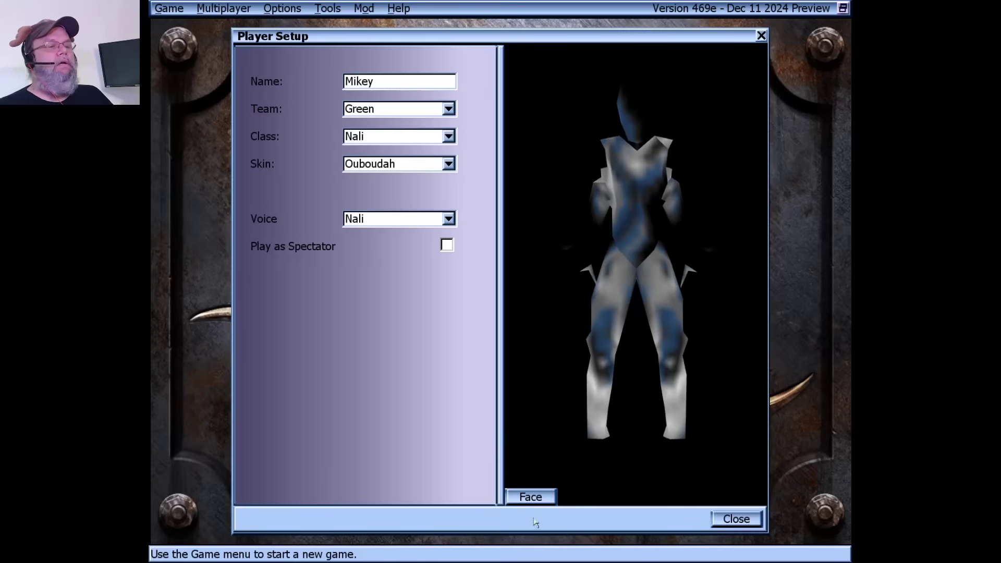
click(553, 497)
click(552, 497)
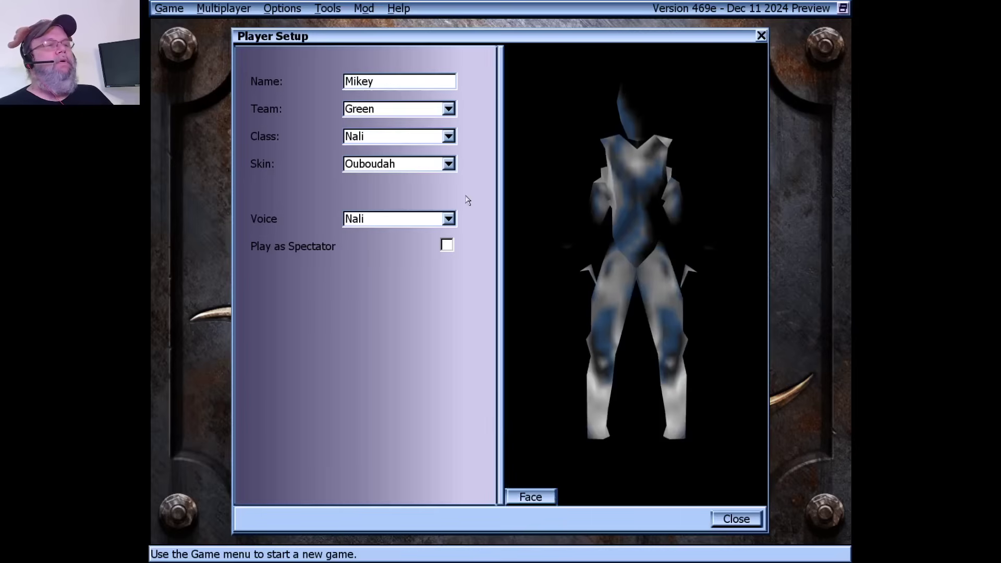
click(448, 136)
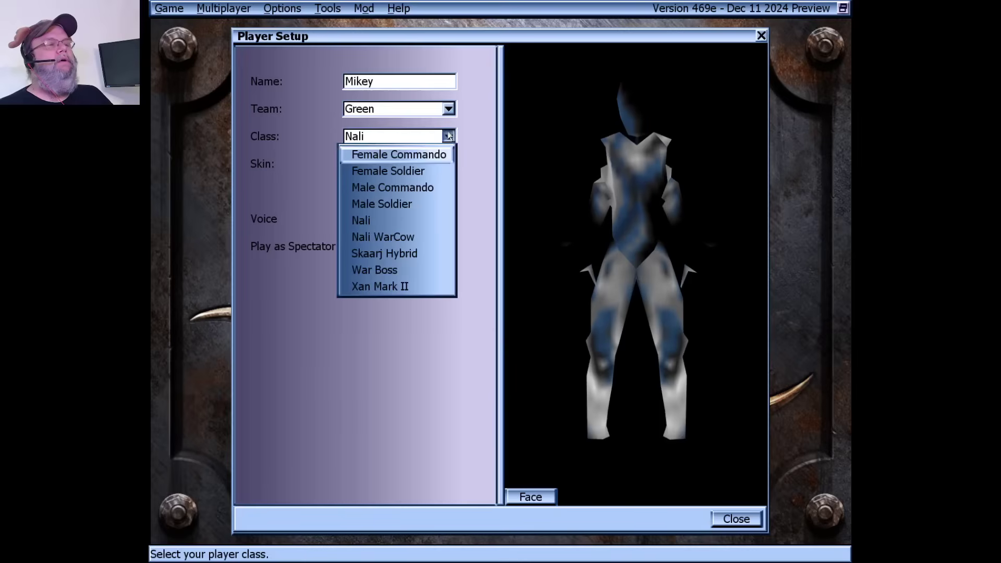
click(425, 193)
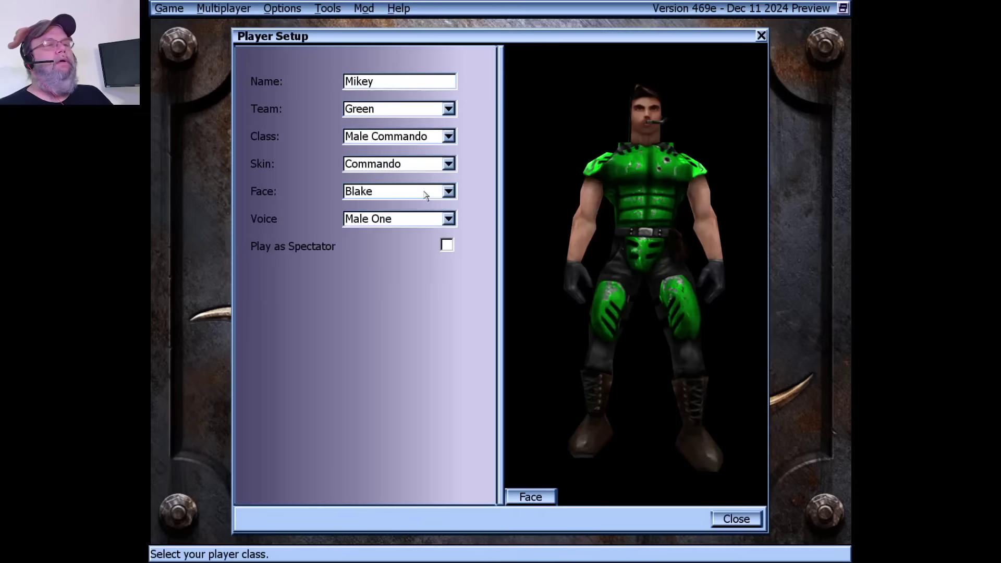
click(448, 136)
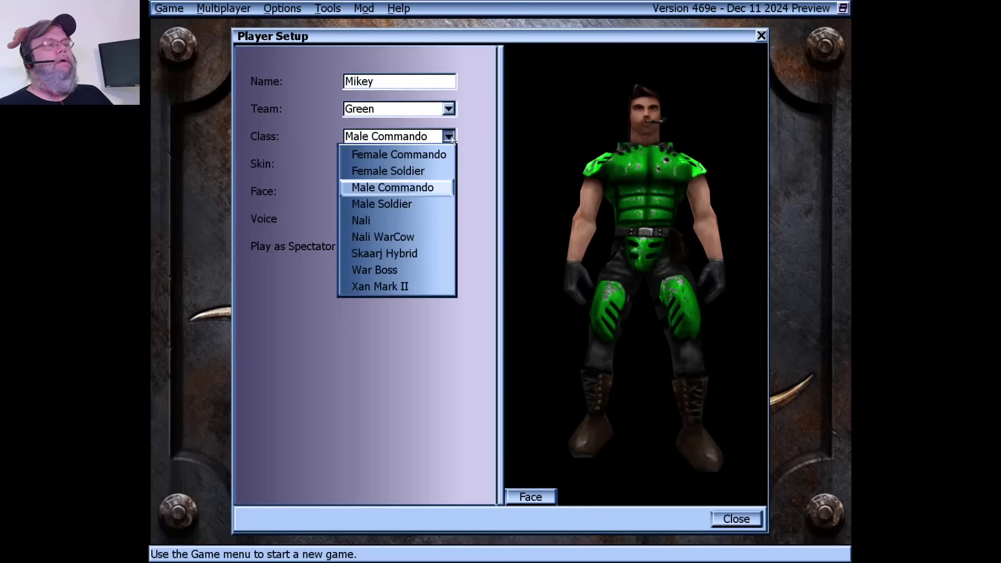
click(408, 236)
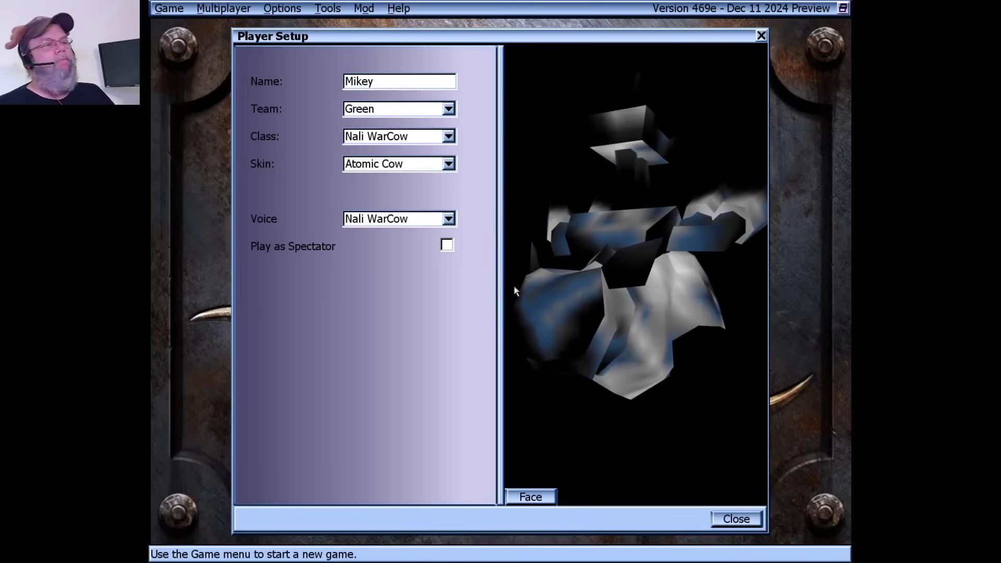
click(434, 137)
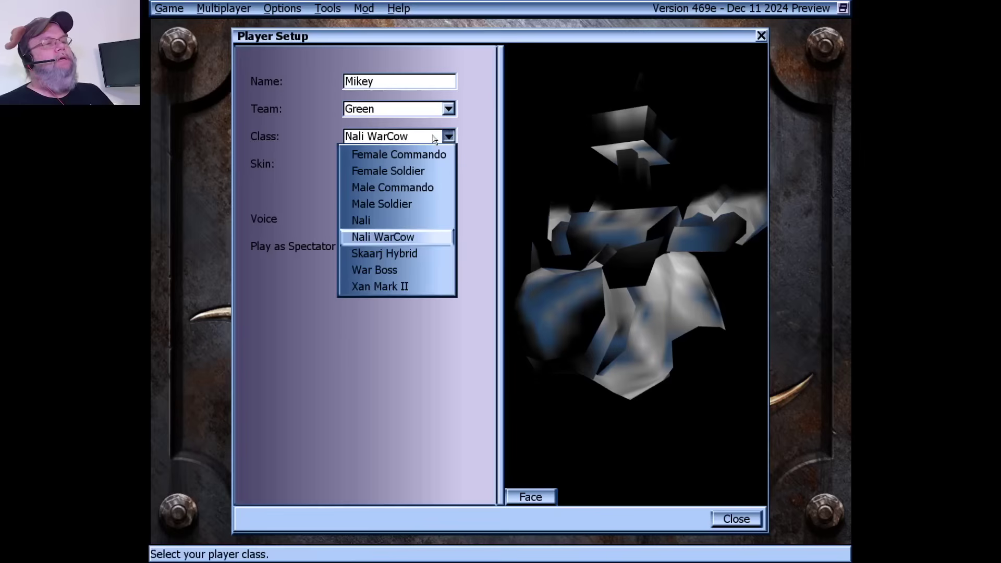
click(428, 207)
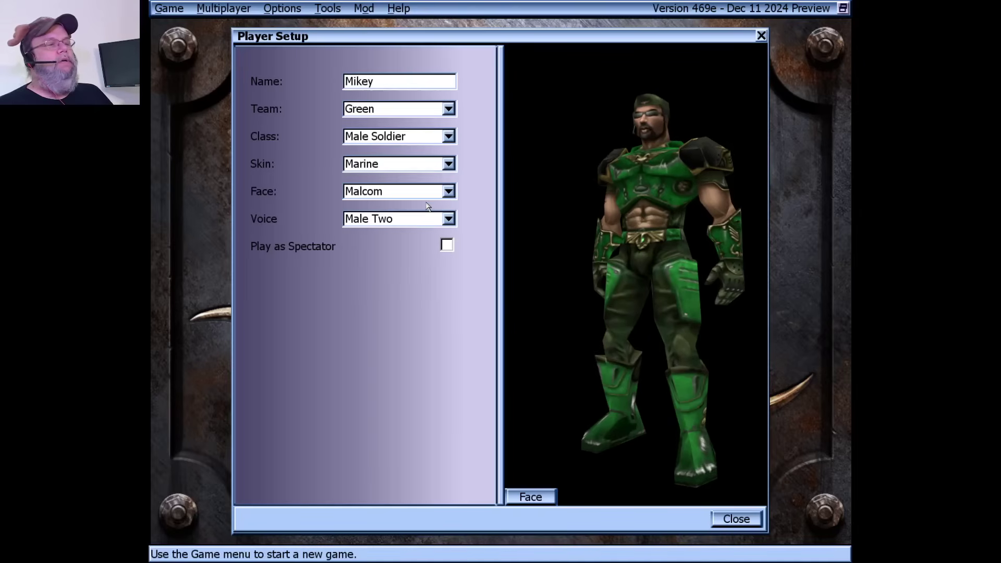
Step: Close Player Setup and go from Find Internet Games to the network settings
click(738, 519)
click(224, 8)
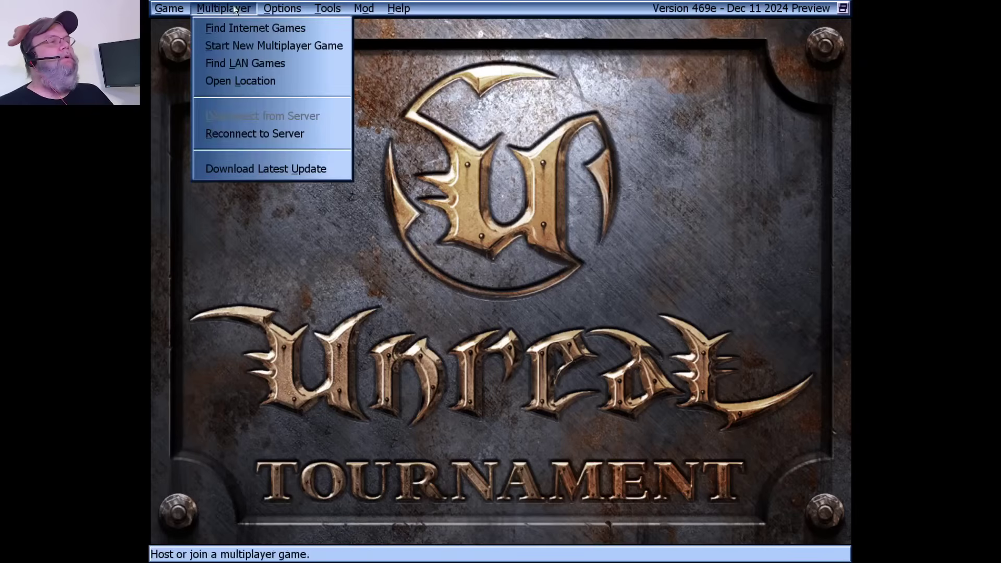
click(235, 27)
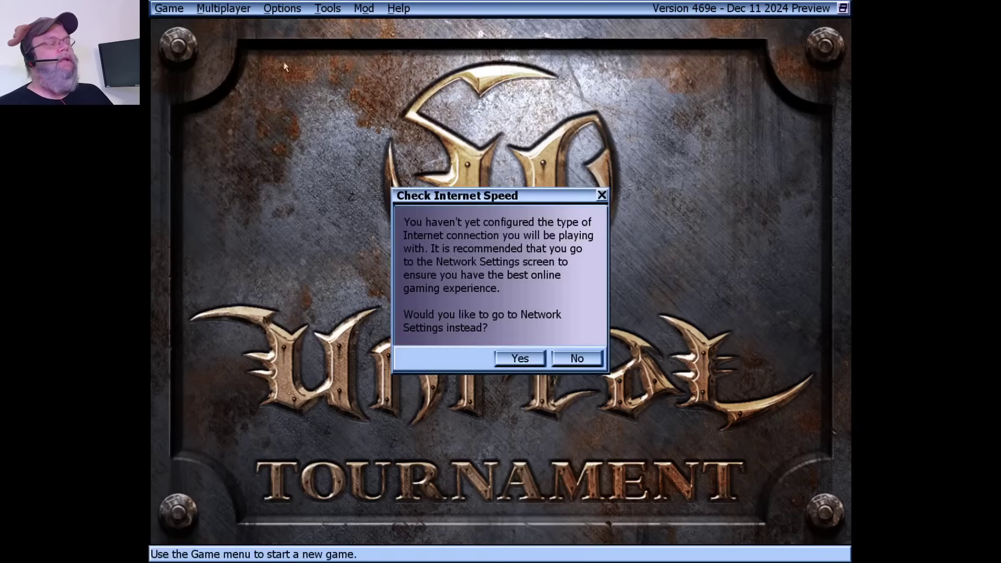
click(516, 358)
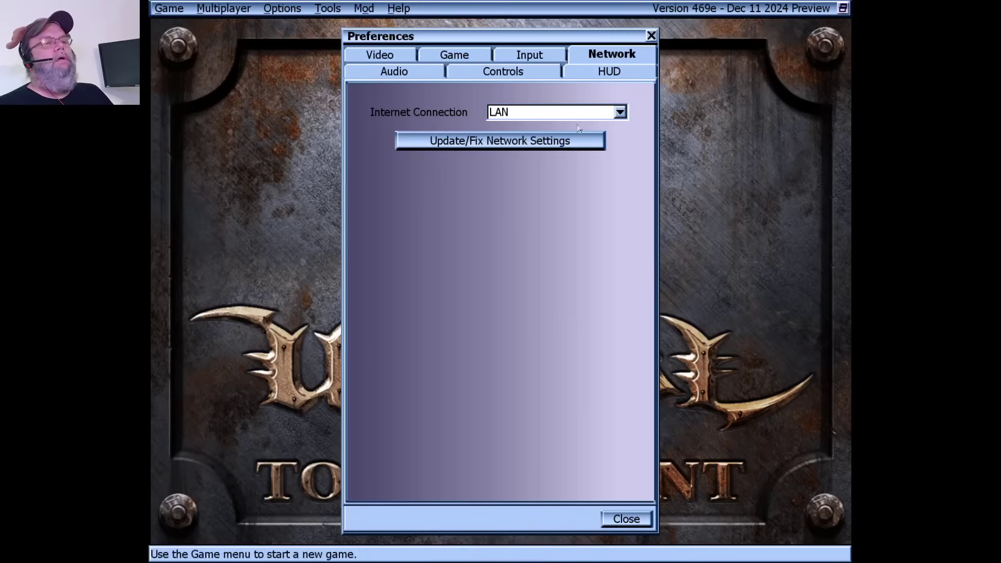
Step: Keep the connection at LAN and the OpenGL driver, view Game settings, and close Preferences
click(620, 112)
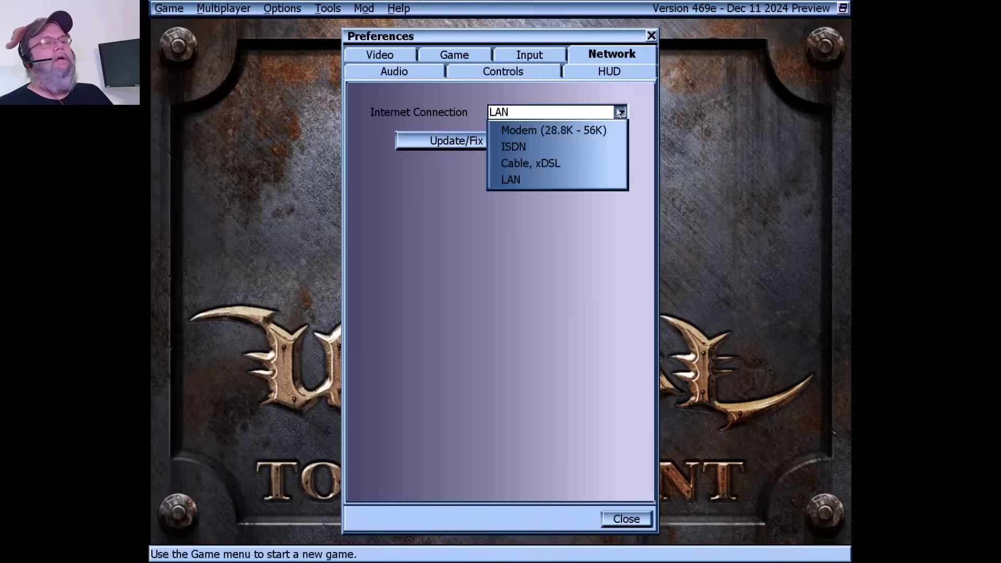
click(620, 112)
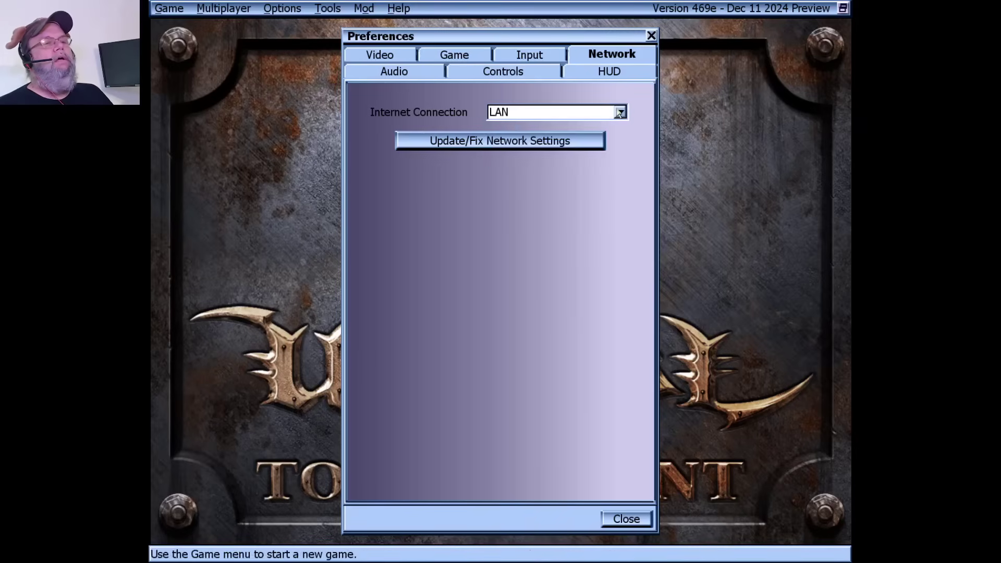
click(390, 57)
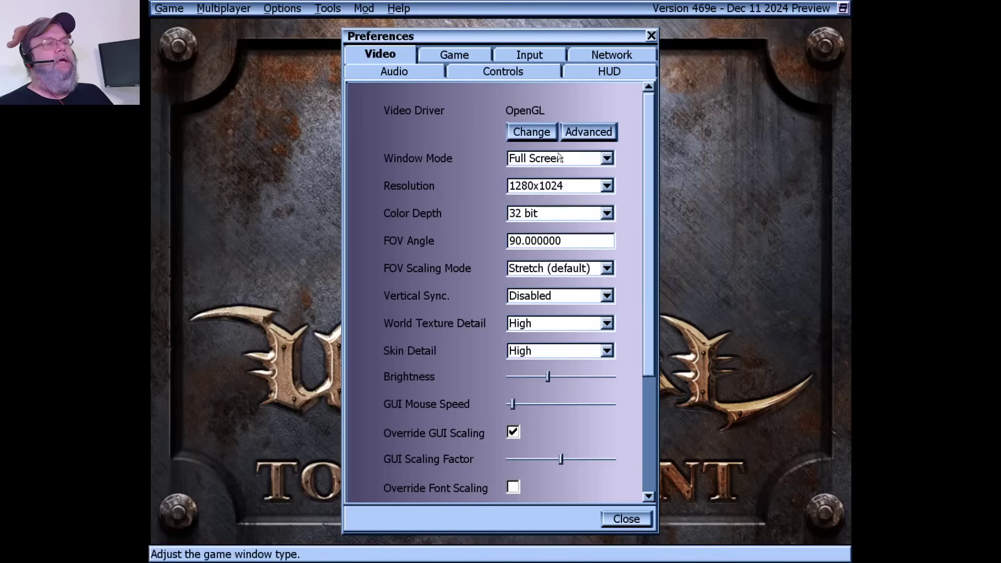
click(545, 135)
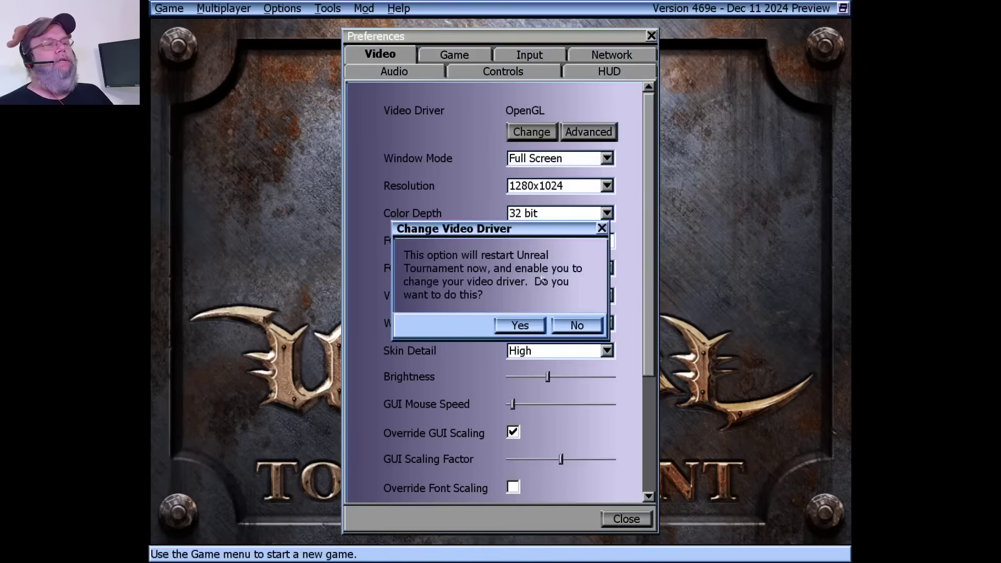
click(571, 328)
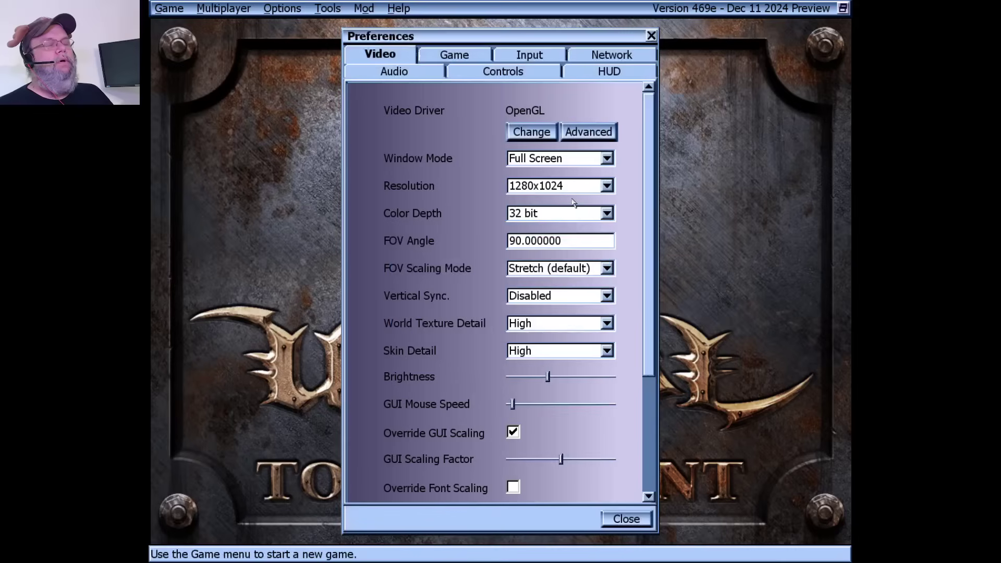
click(451, 48)
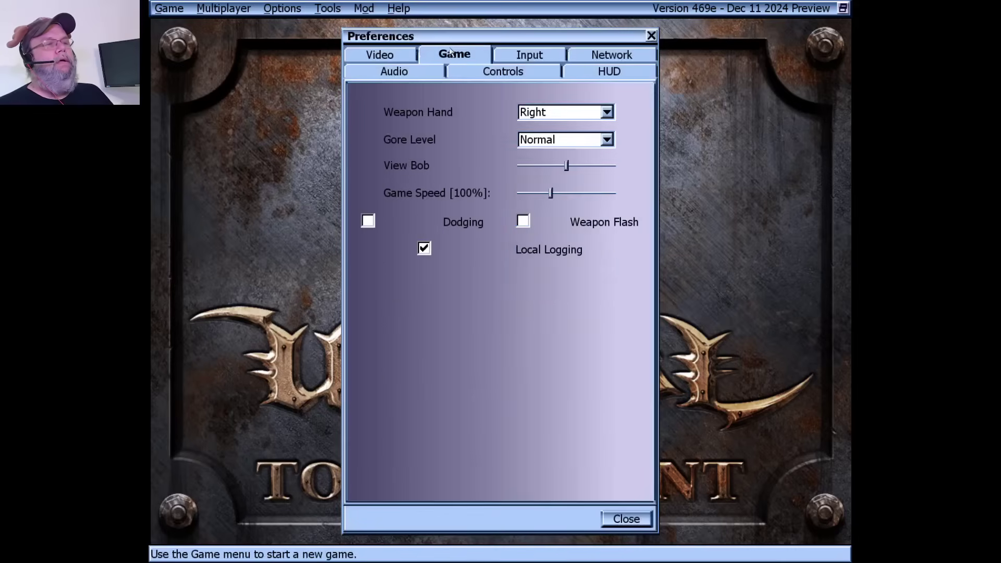
click(651, 36)
Step: Open the internet server browser showing only populated UT servers
click(224, 9)
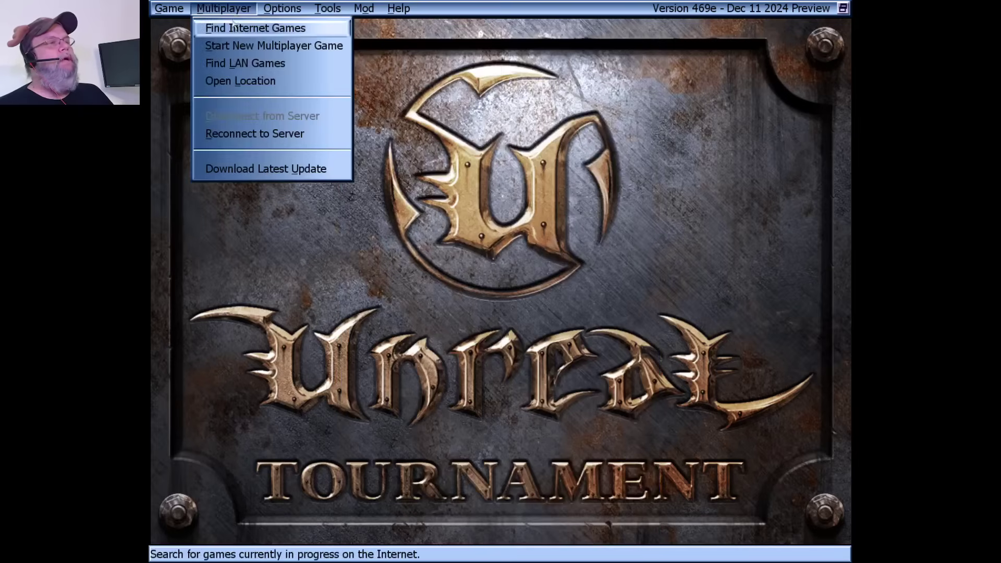
click(224, 25)
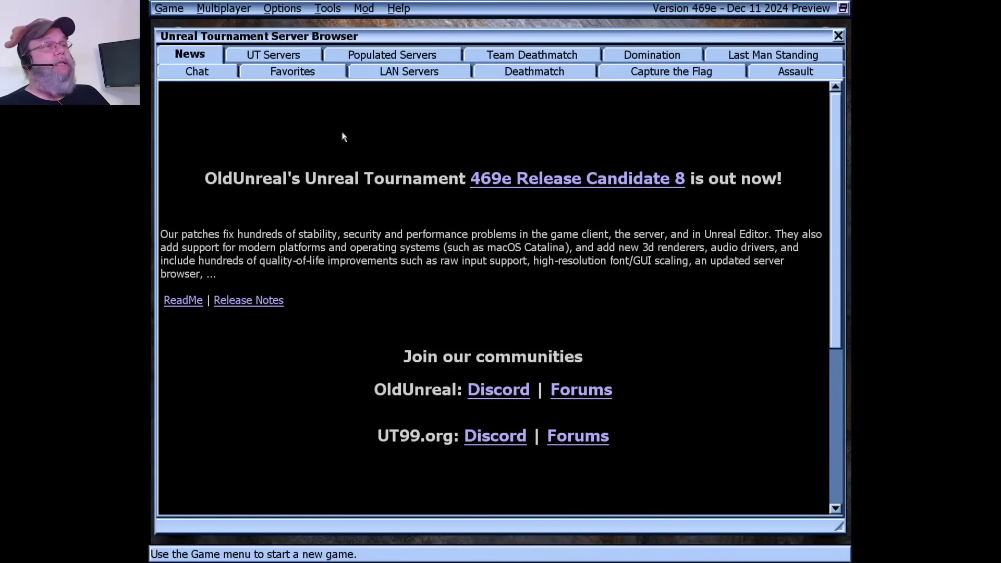
click(298, 55)
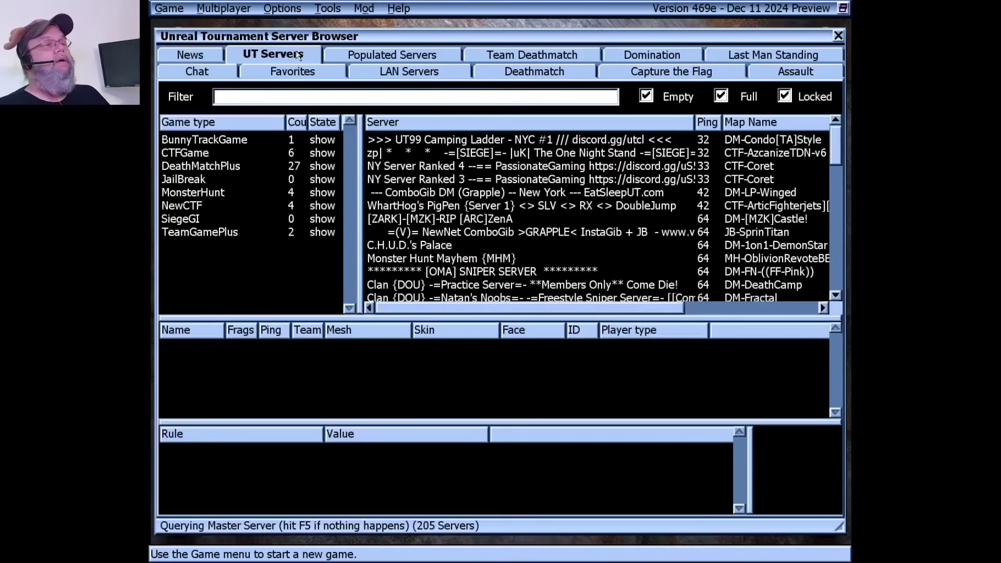
click(375, 59)
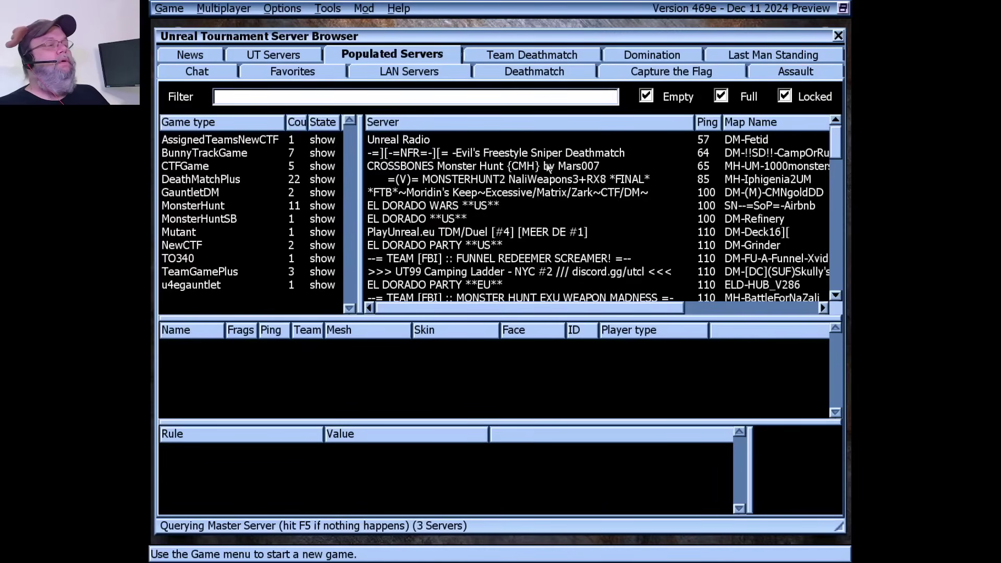
Step: Hide DeathMatchPlus servers from the list and join the CROSSBONES Monster Hunt server
click(243, 206)
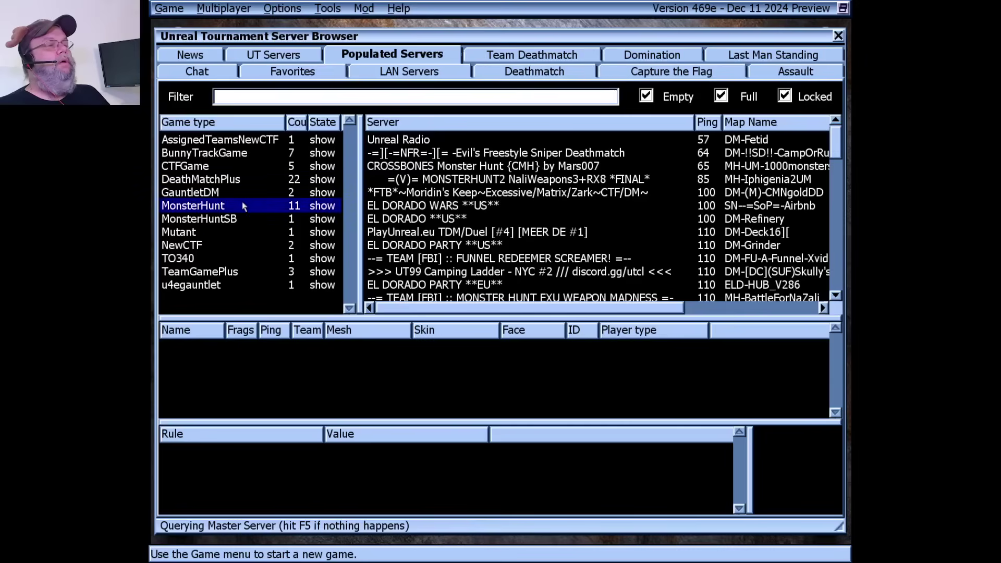
click(230, 182)
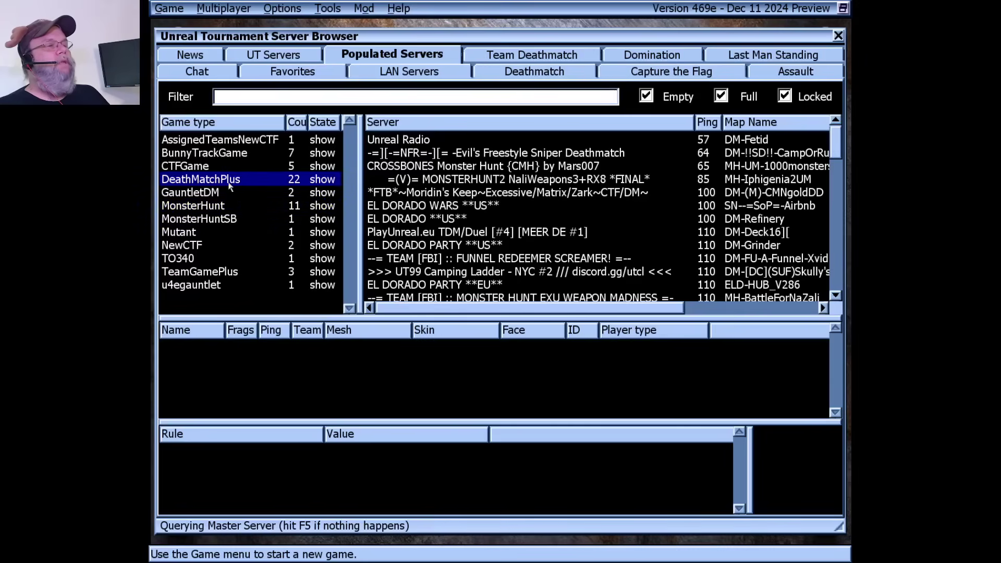
double_click(229, 184)
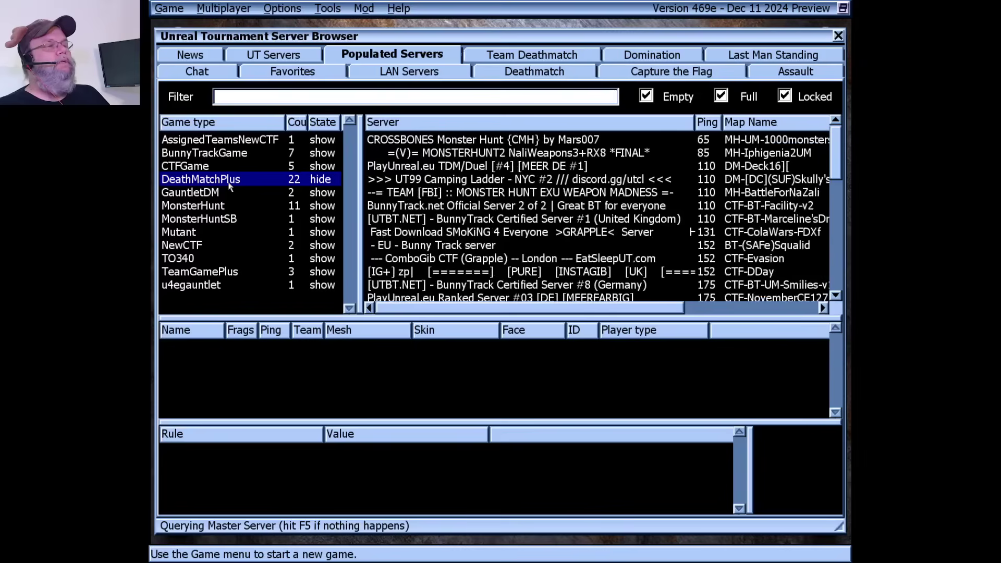
double_click(449, 140)
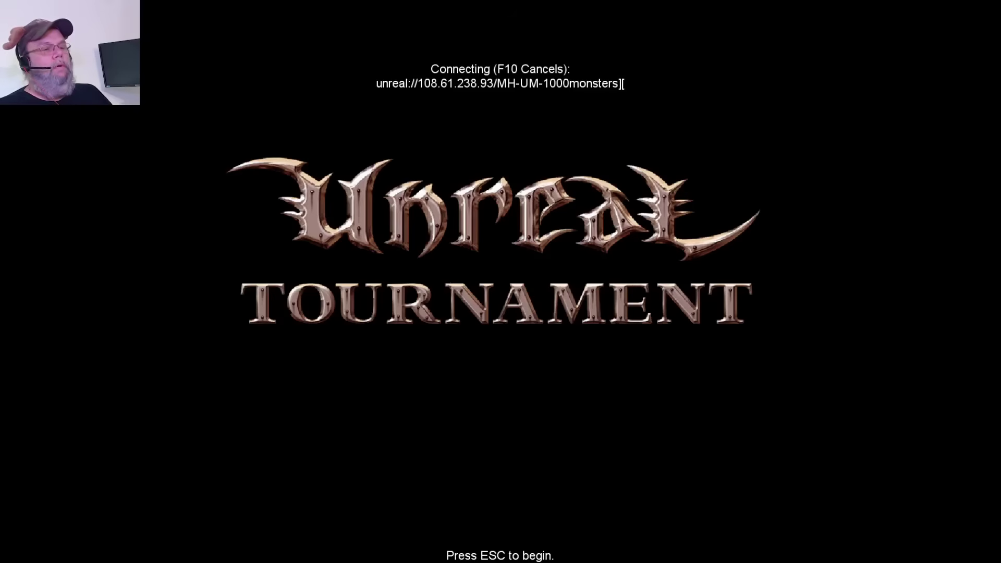
Step: Cancel connecting, retry the CROSSBONES server and cancel again, then choose Download Latest Update
key(Escape)
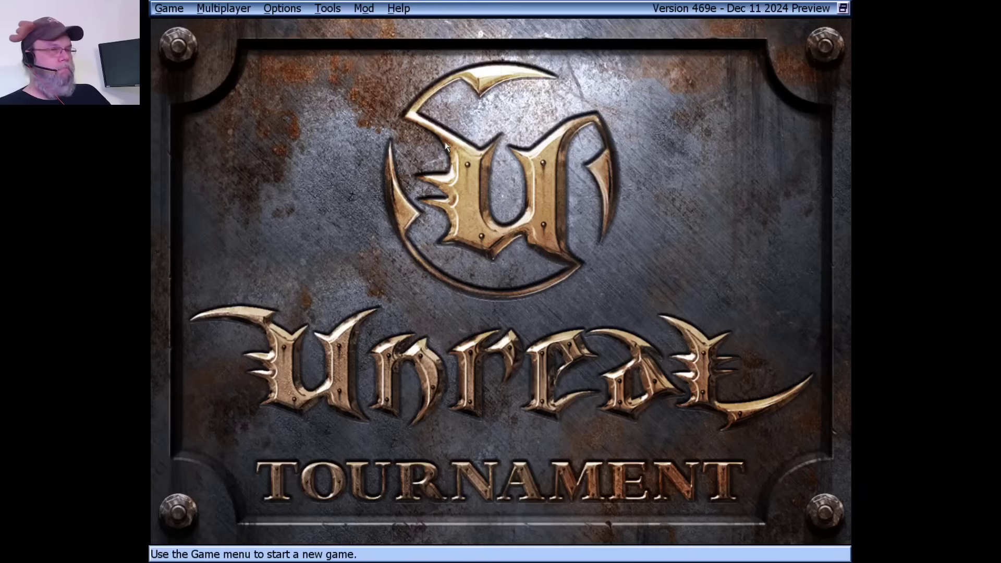
click(223, 9)
click(227, 29)
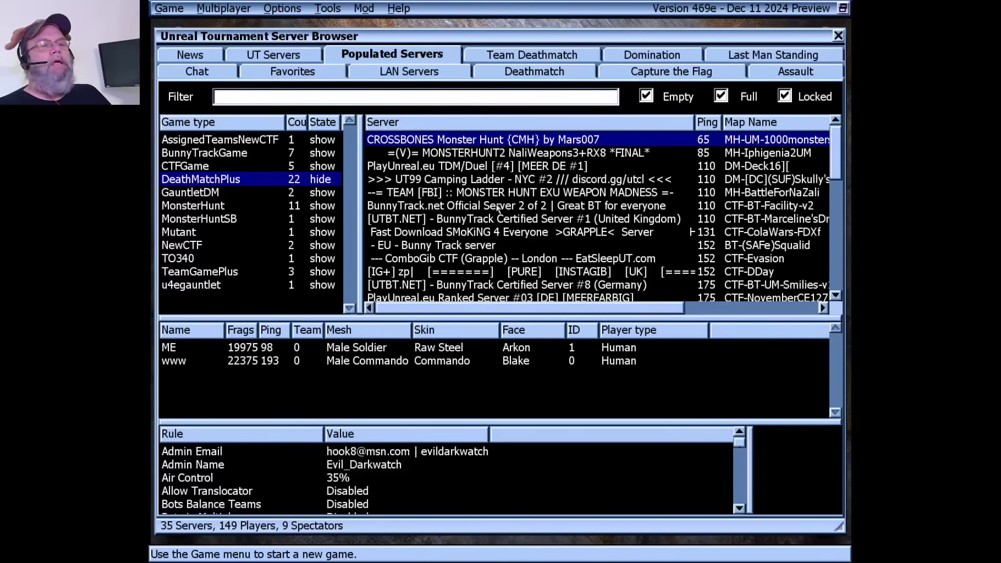
double_click(471, 139)
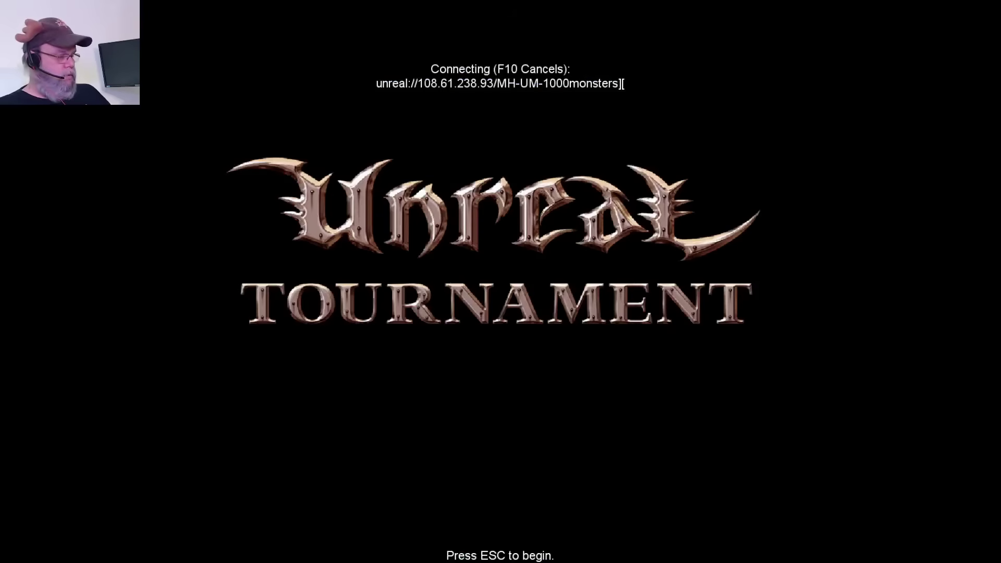
key(Escape)
click(224, 8)
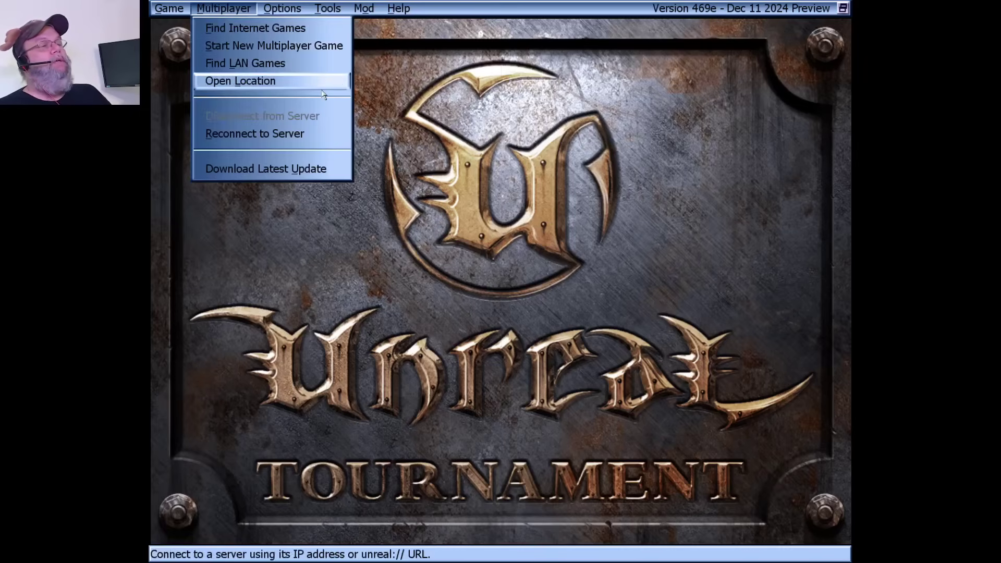
click(315, 172)
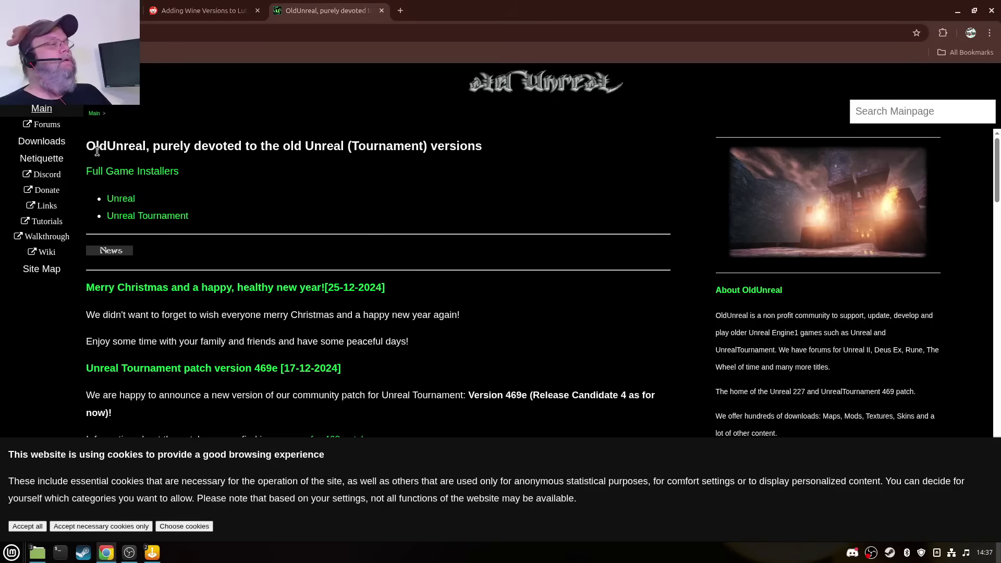
Step: Close the OldUnreal tab, then quit Unreal Tournament with Close all from its taskbar icon
click(382, 10)
mouse_move(156, 557)
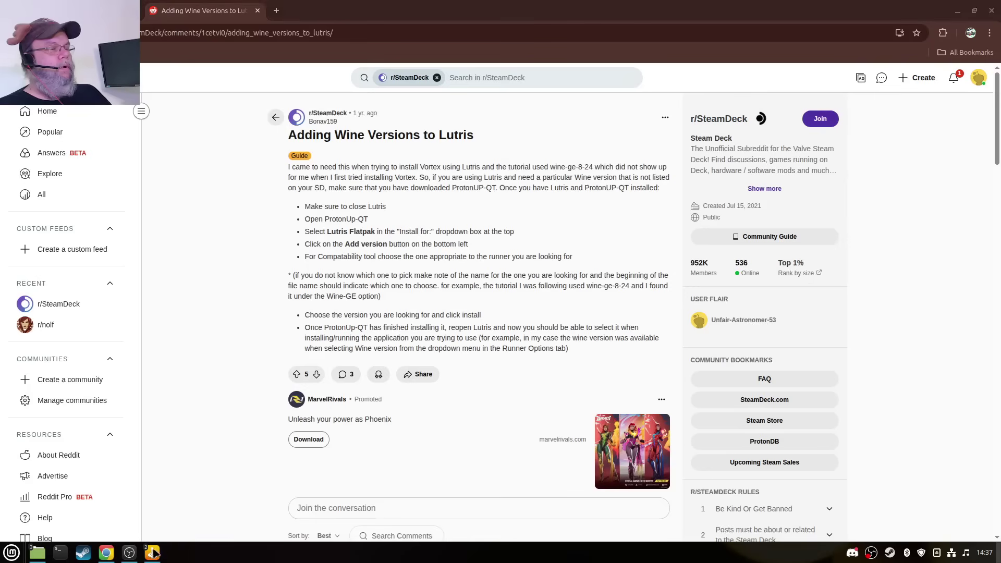
click(153, 552)
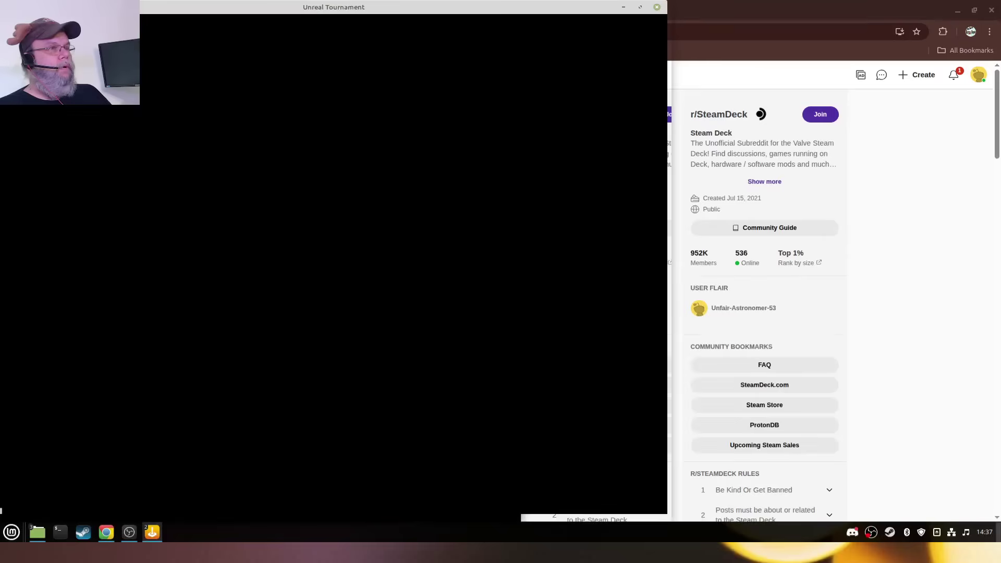
click(153, 552)
click(152, 553)
key(alt+Tab)
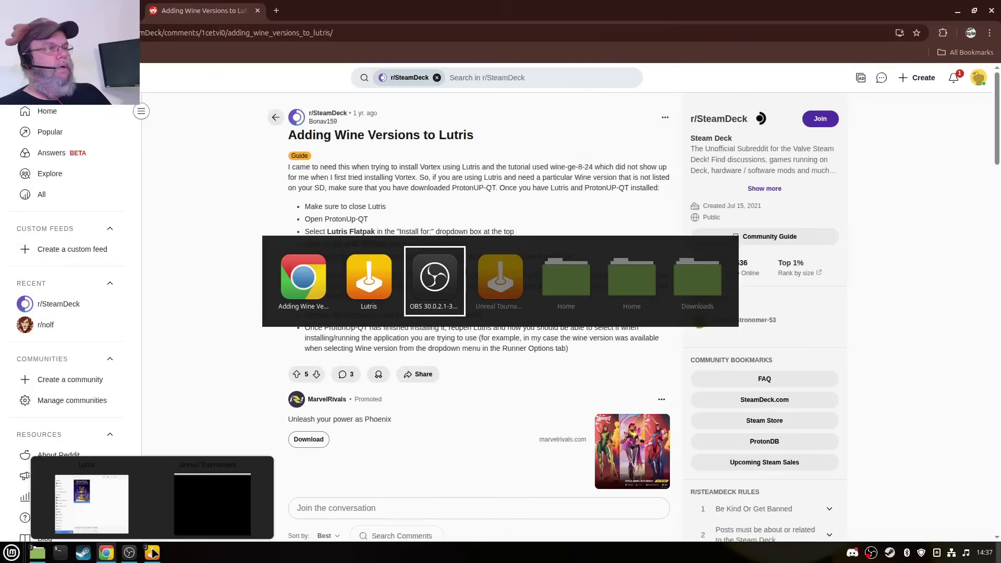
key(alt+Tab)
key(alt+Tab)
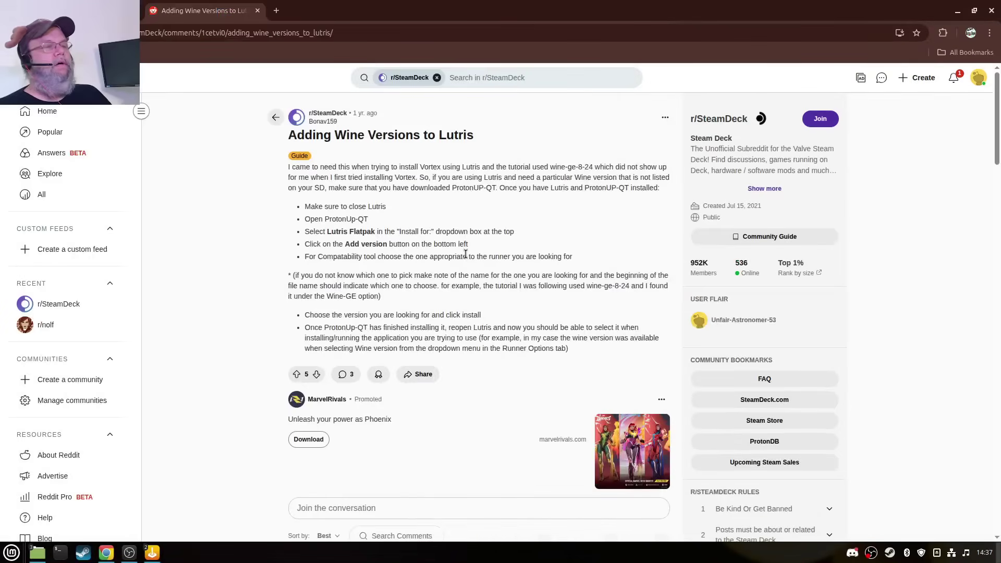
right_click(152, 551)
click(137, 530)
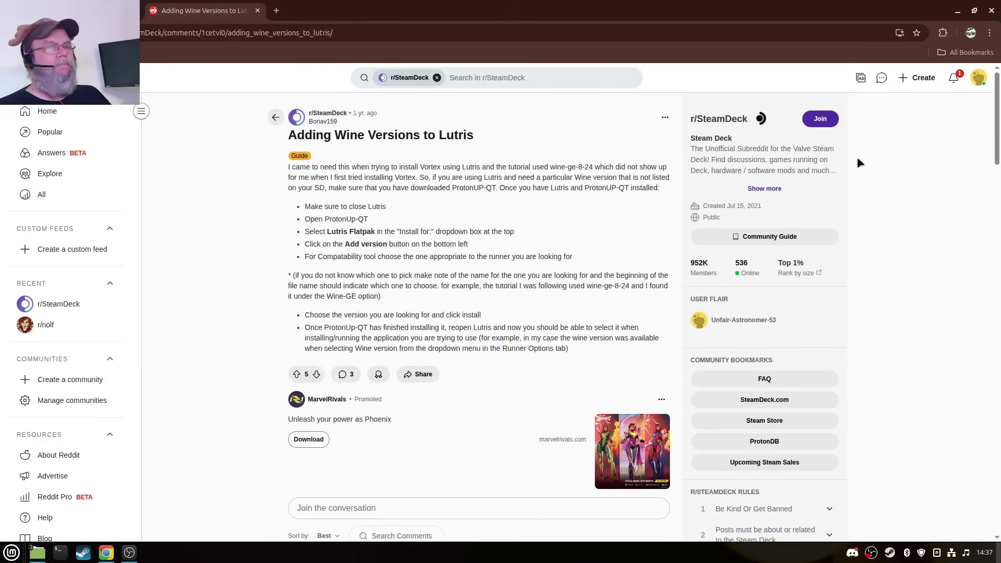
Step: Start Lutris from the app search 'lu' and play Unreal Tournament (1999) as the Linux native version
click(957, 14)
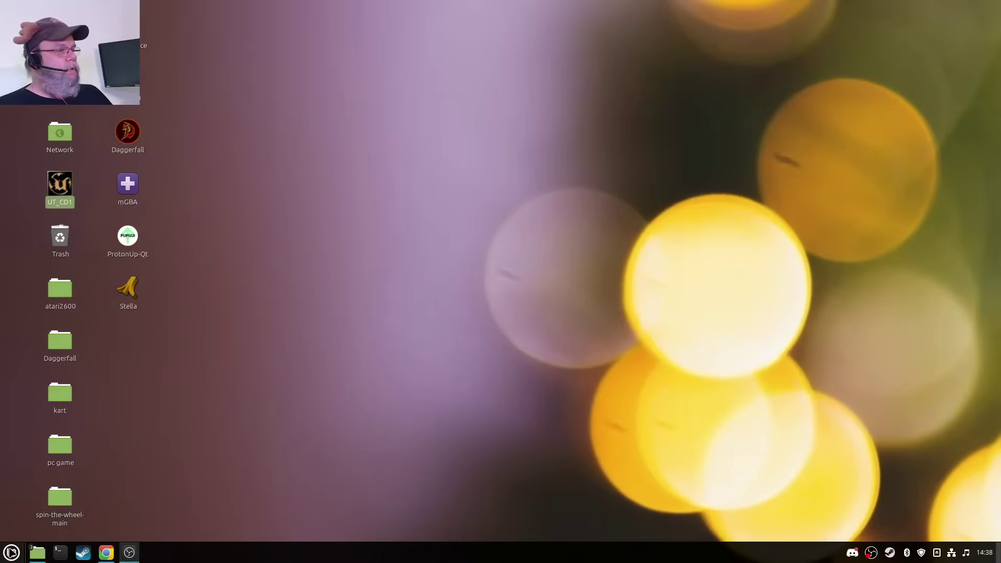
click(12, 552)
text(lu)
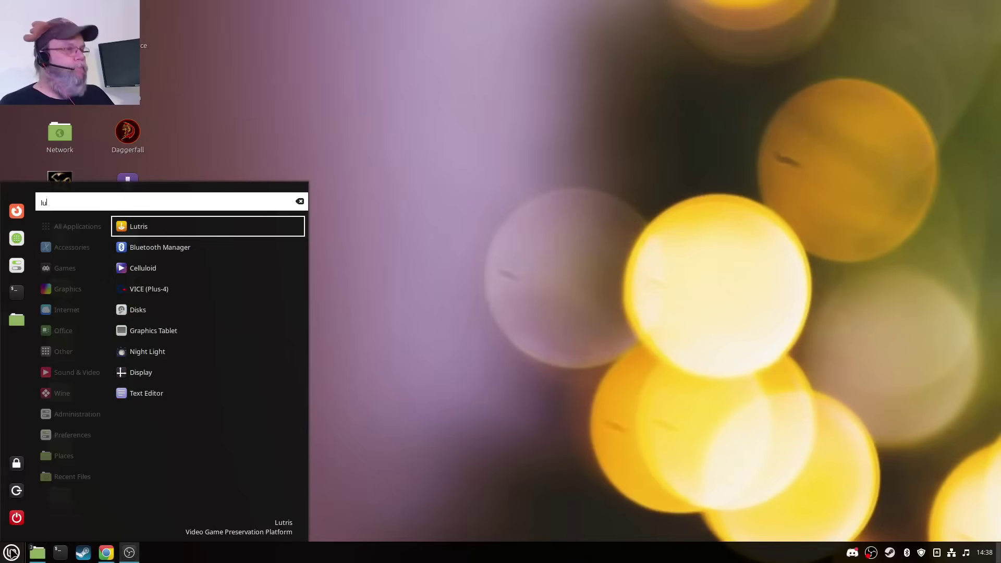
key(Return)
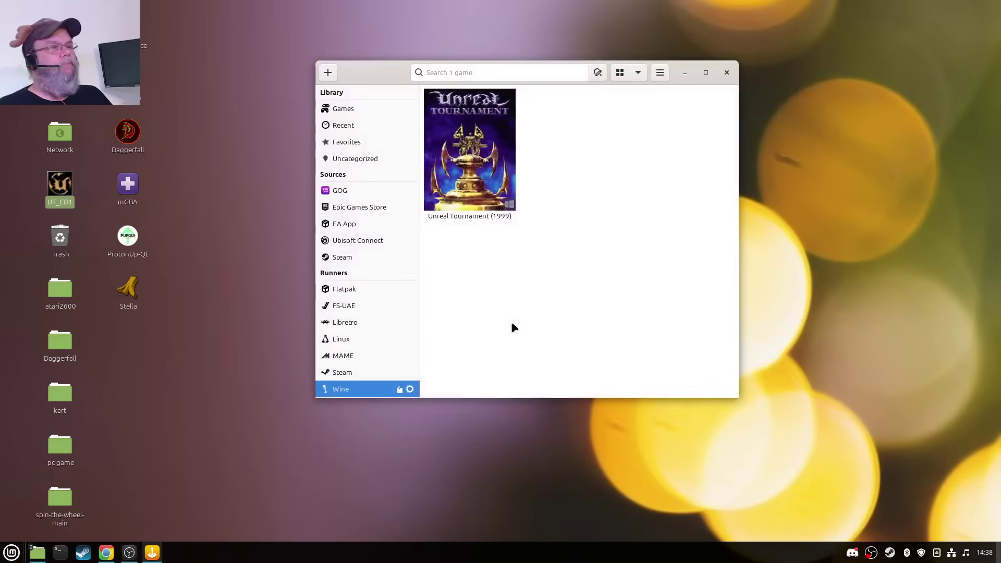
click(492, 212)
click(458, 388)
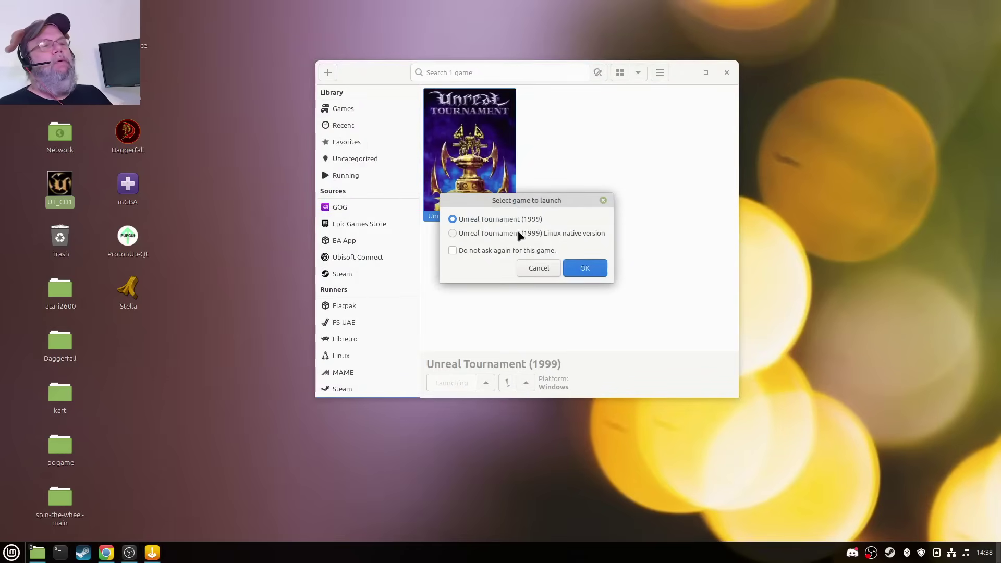
click(519, 236)
click(585, 268)
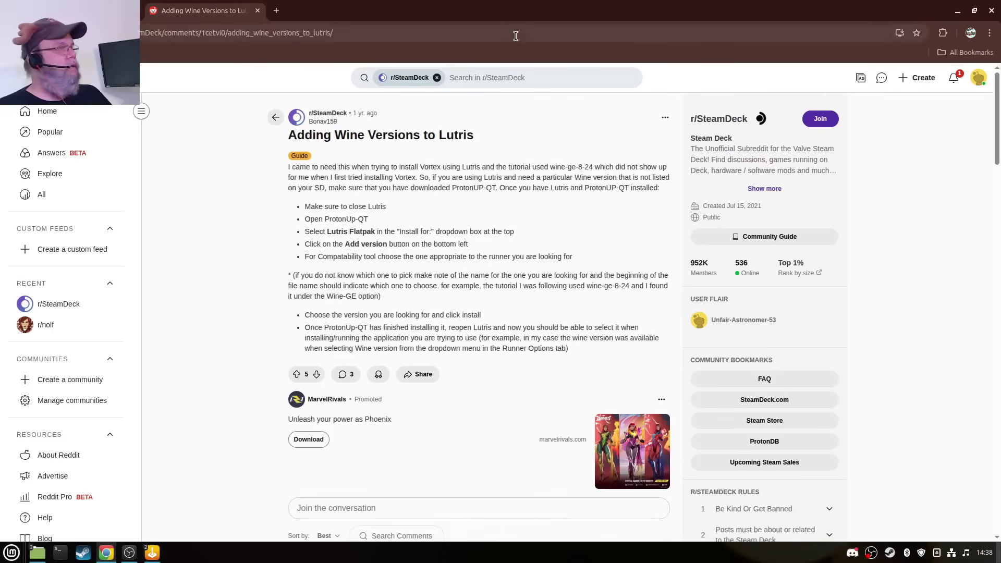
Step: Open the r/SteamDeck subreddit, switch over to Lutris and back, then close Google Chrome
click(376, 82)
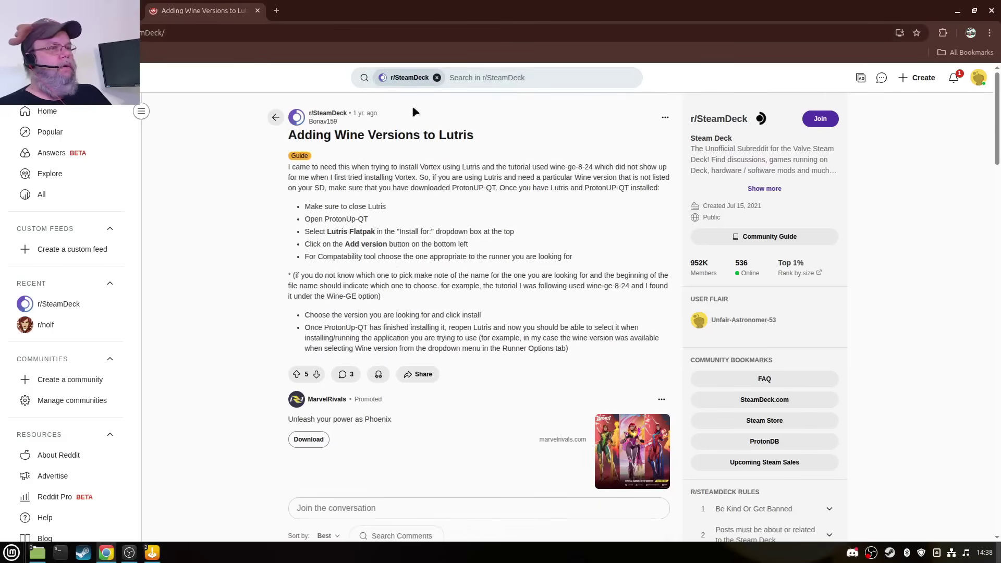
mouse_move(154, 552)
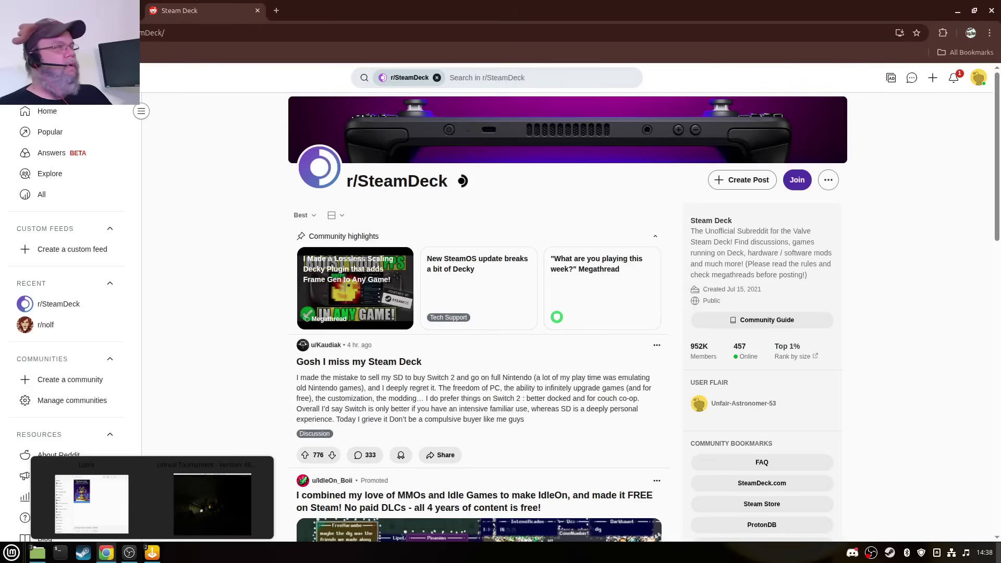
key(alt+Tab)
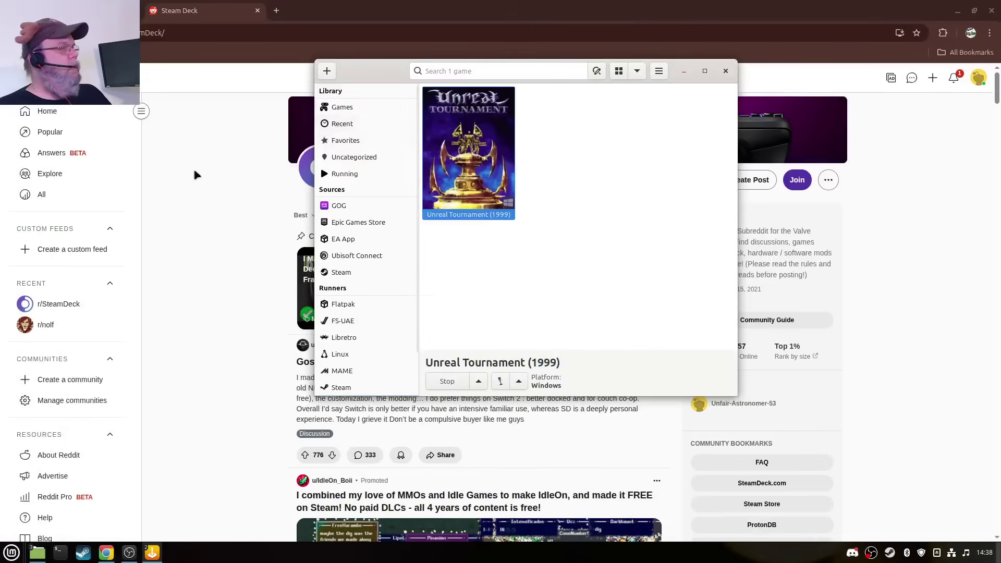
click(286, 200)
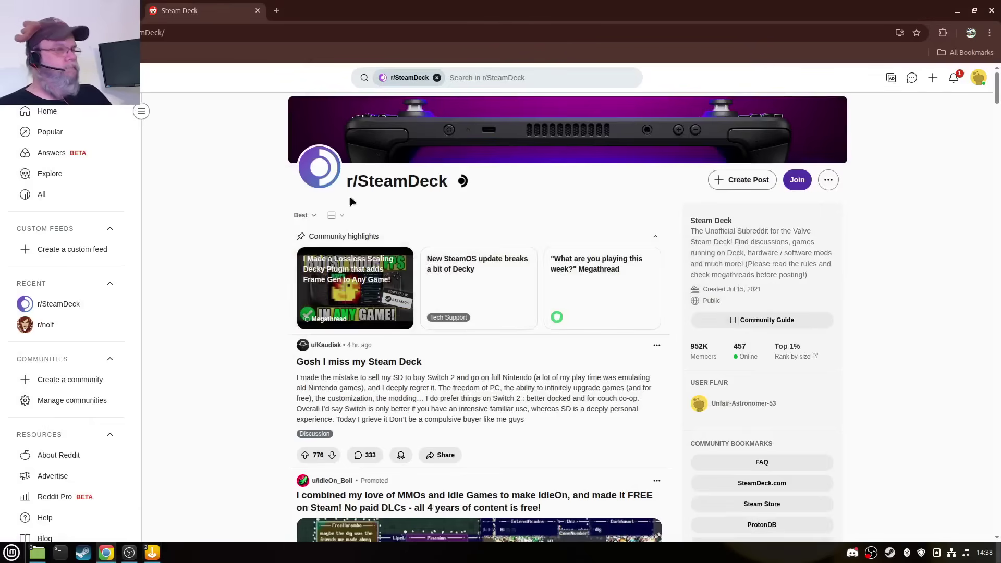
click(990, 10)
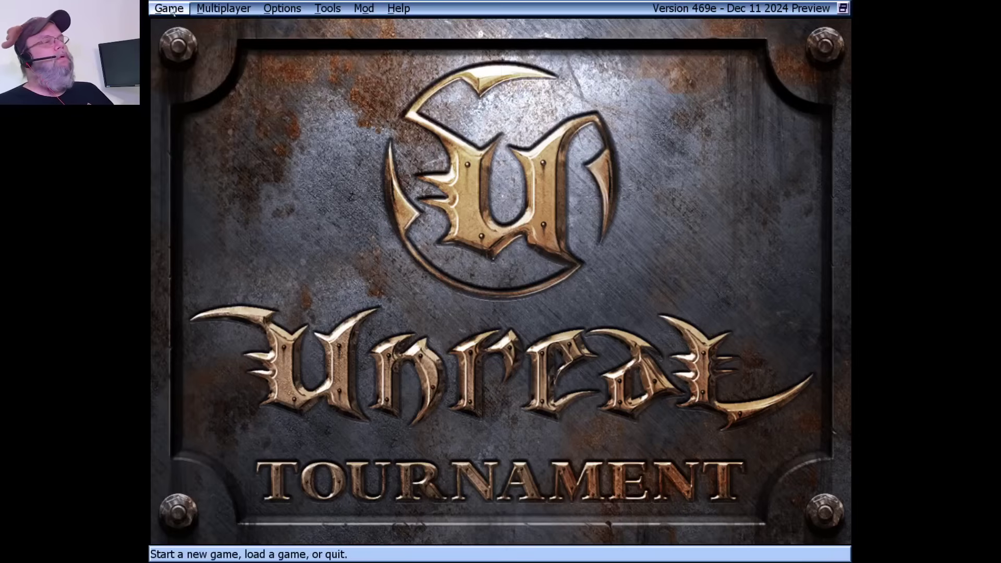
Step: Open the UT Servers list under Find Internet Games and sort it by Players, busiest first
click(166, 9)
click(223, 8)
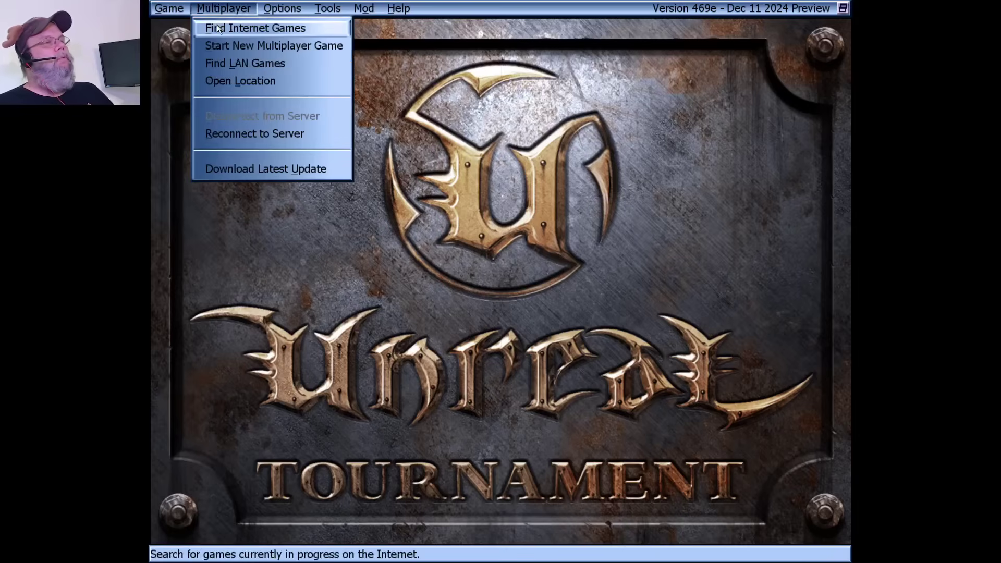
click(218, 28)
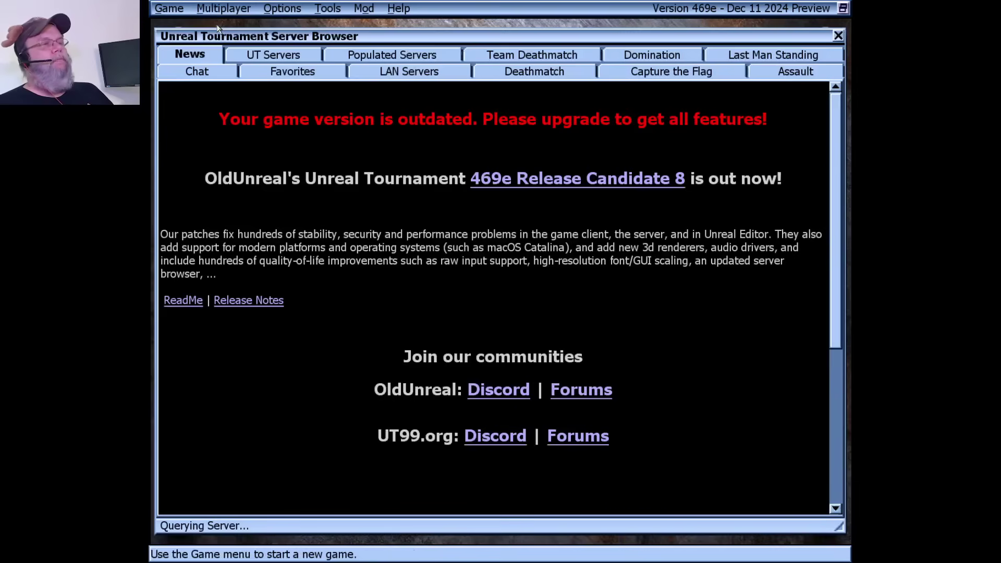
click(257, 61)
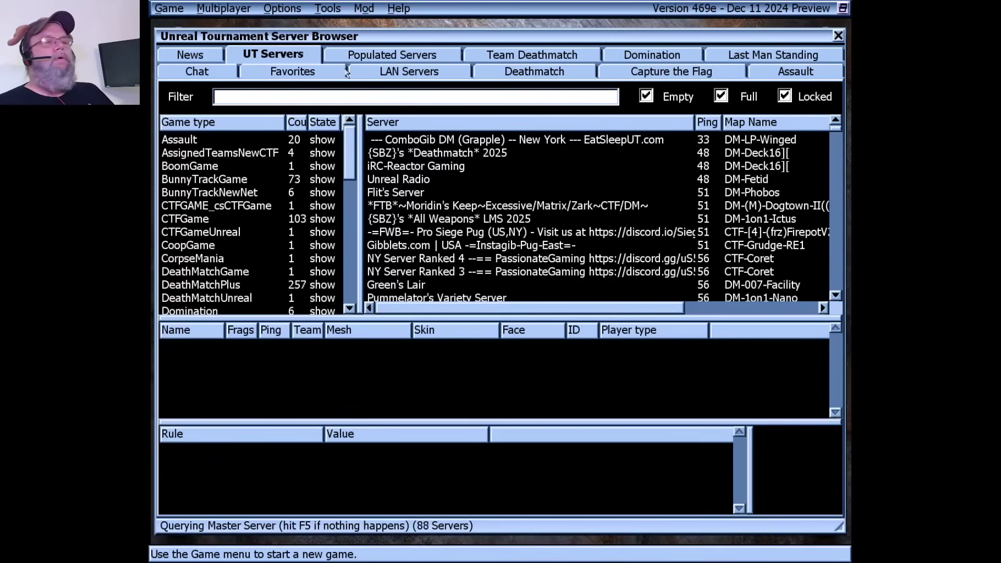
drag(605, 309, 740, 308)
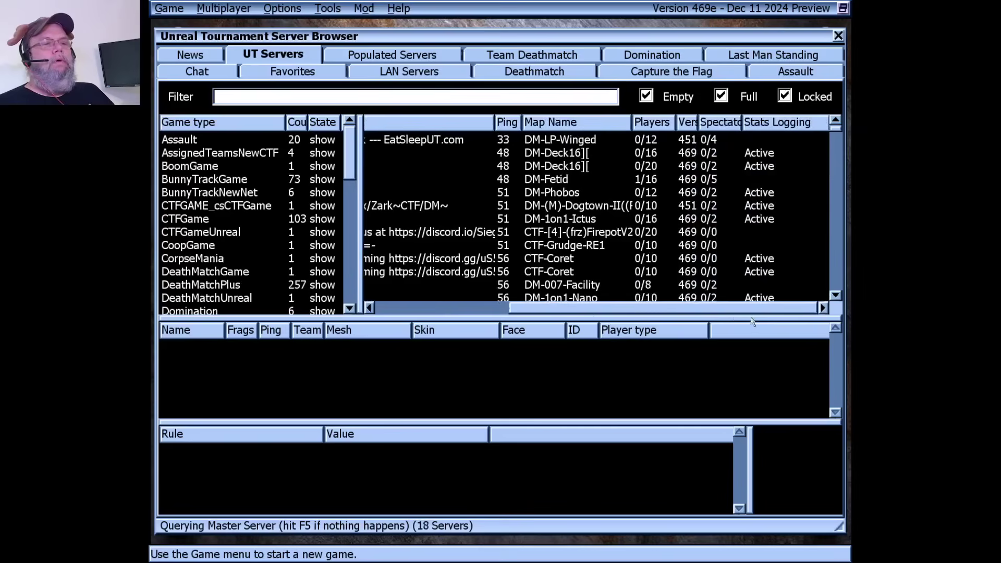
click(667, 123)
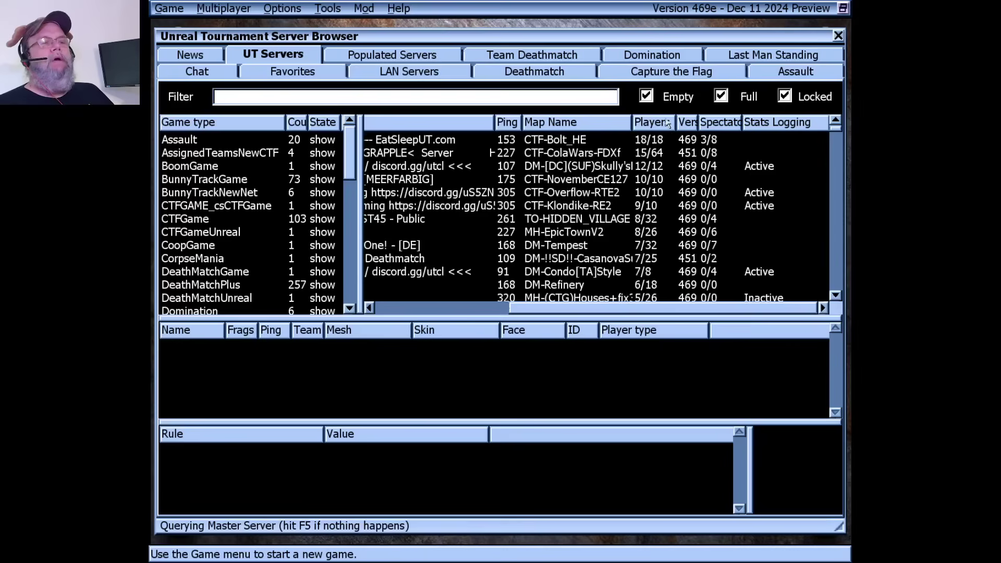
Step: Join the full 18/18 CTF-Bolt_HE server, play part of the match, then bring up the menu
double_click(454, 139)
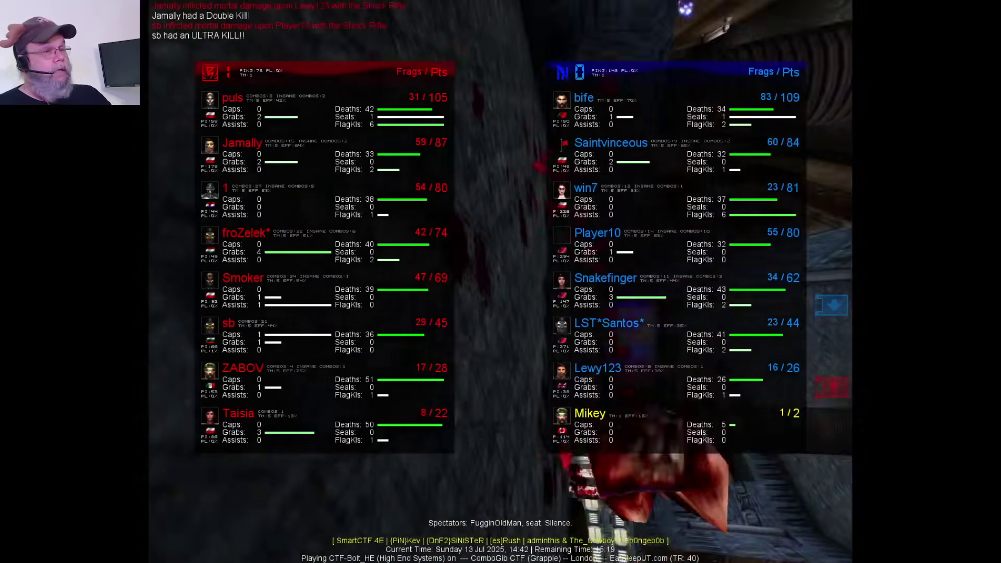
key(Escape)
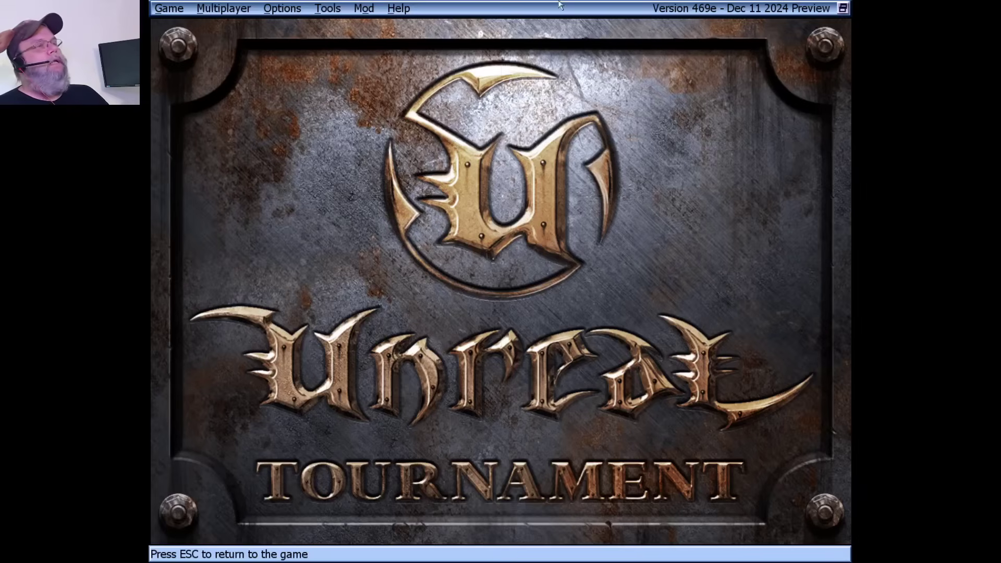
Step: Browse the internet server list, viewing the second server and the CTF-Bolt_HE server details
click(224, 8)
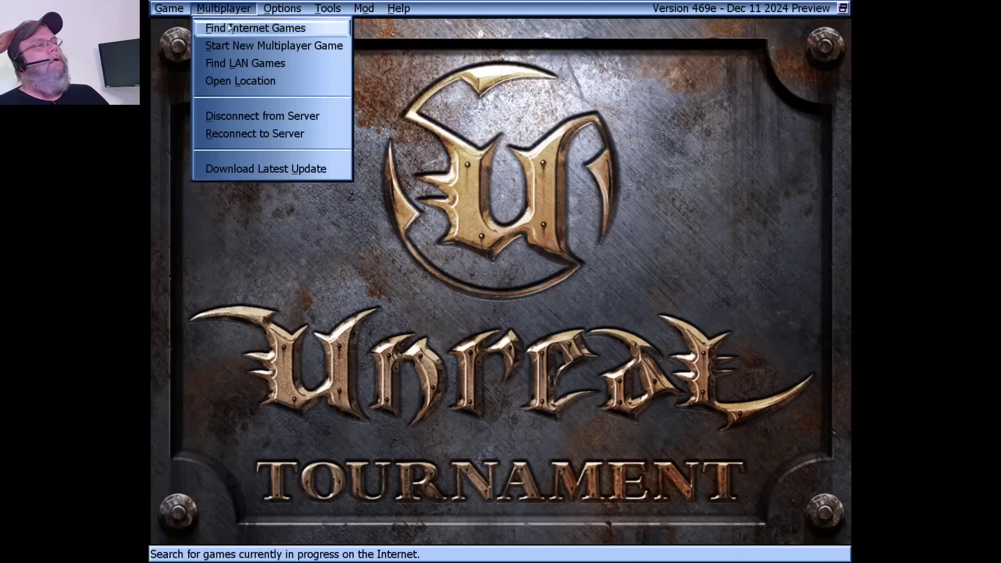
click(230, 28)
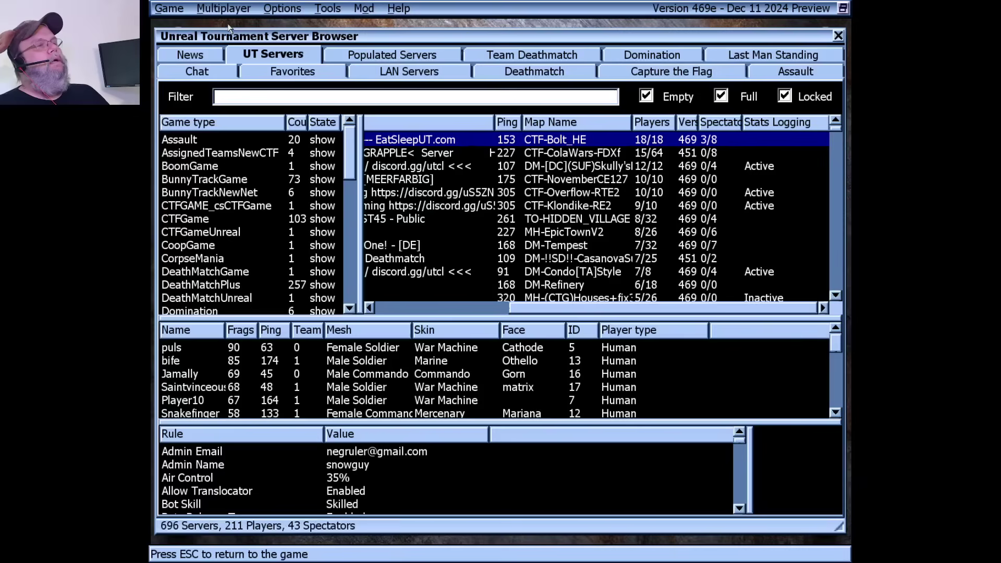
click(420, 156)
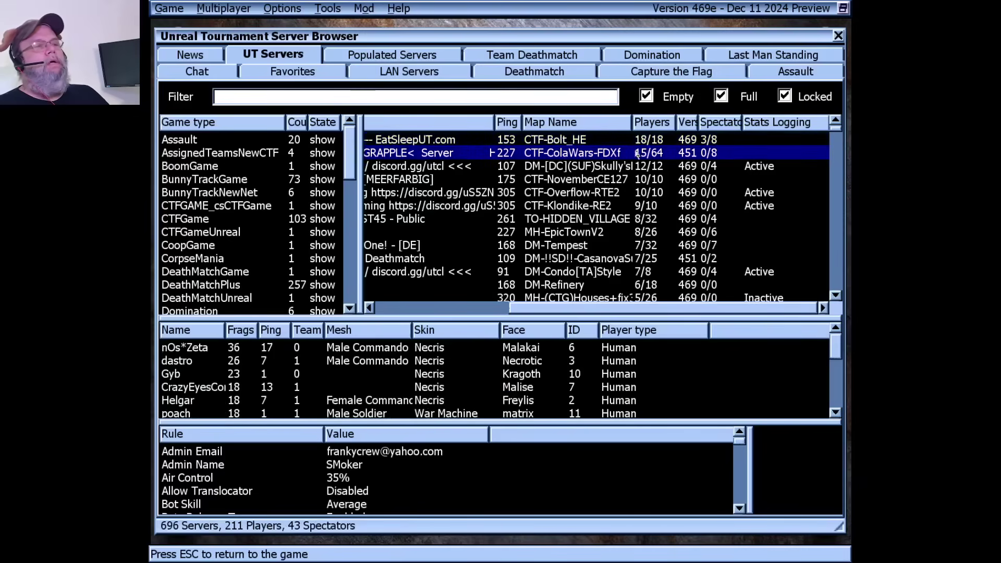
click(453, 144)
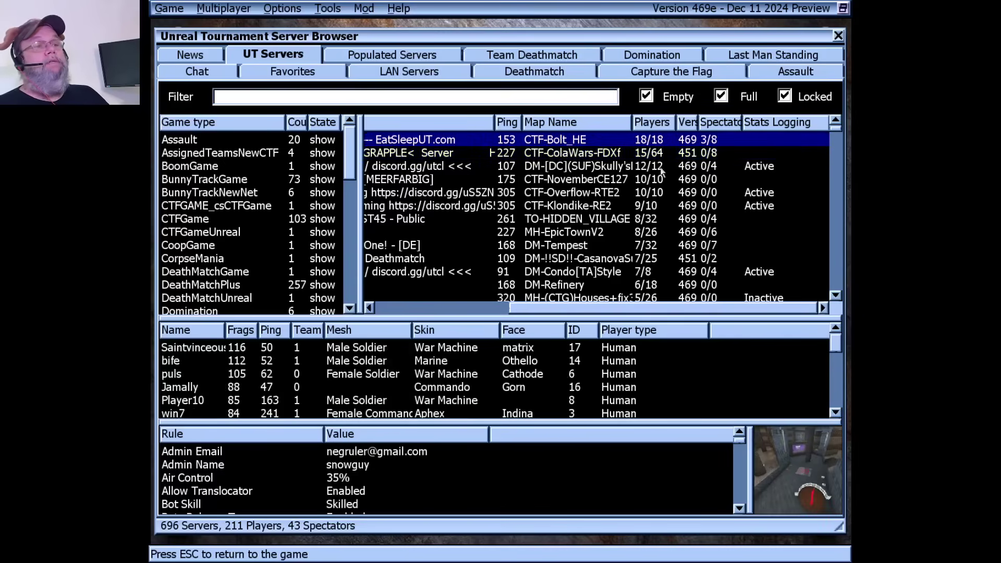
key(Escape)
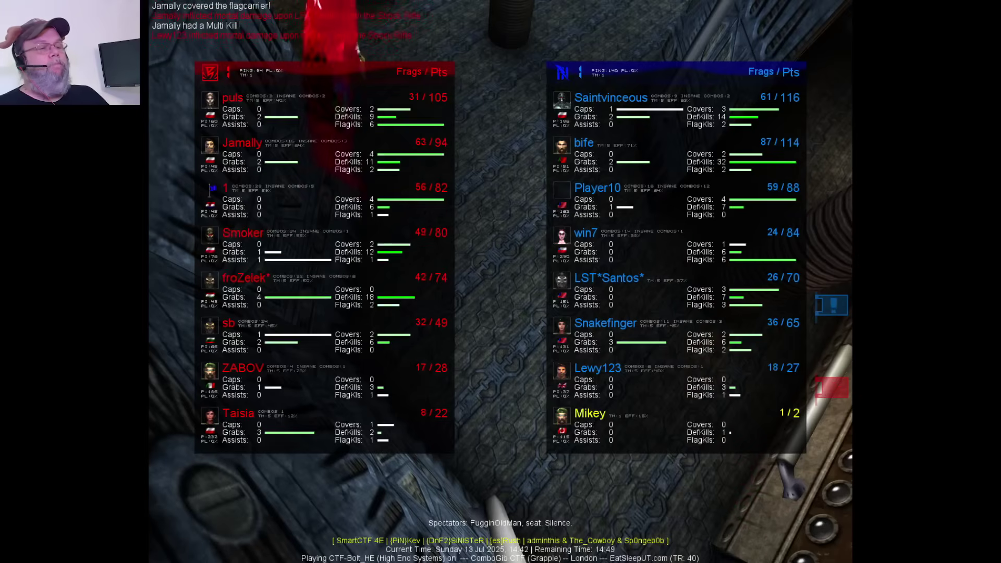
Step: Disconnect from the CTF-Bolt_HE match and reopen the Find Internet Games server list
key(Escape)
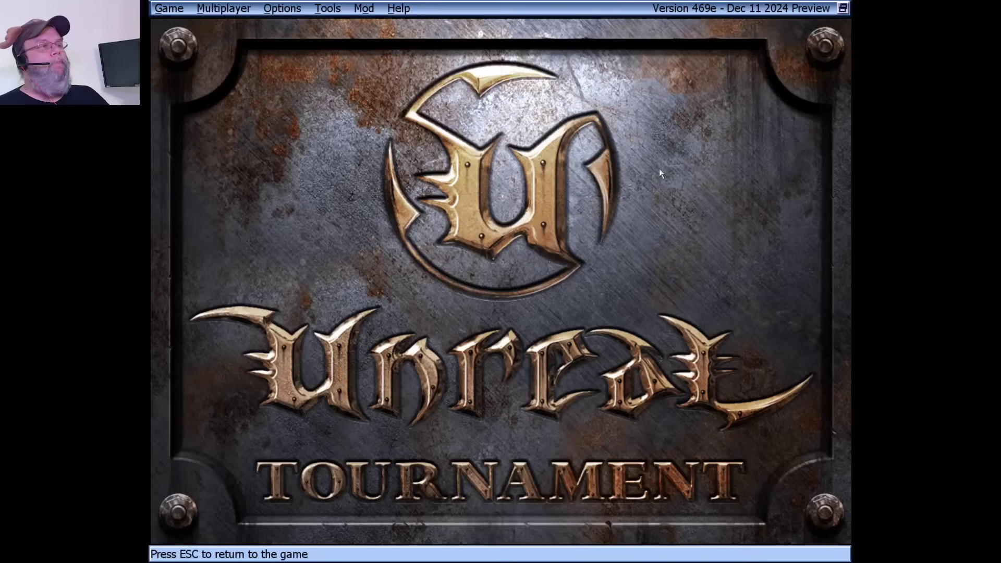
click(173, 11)
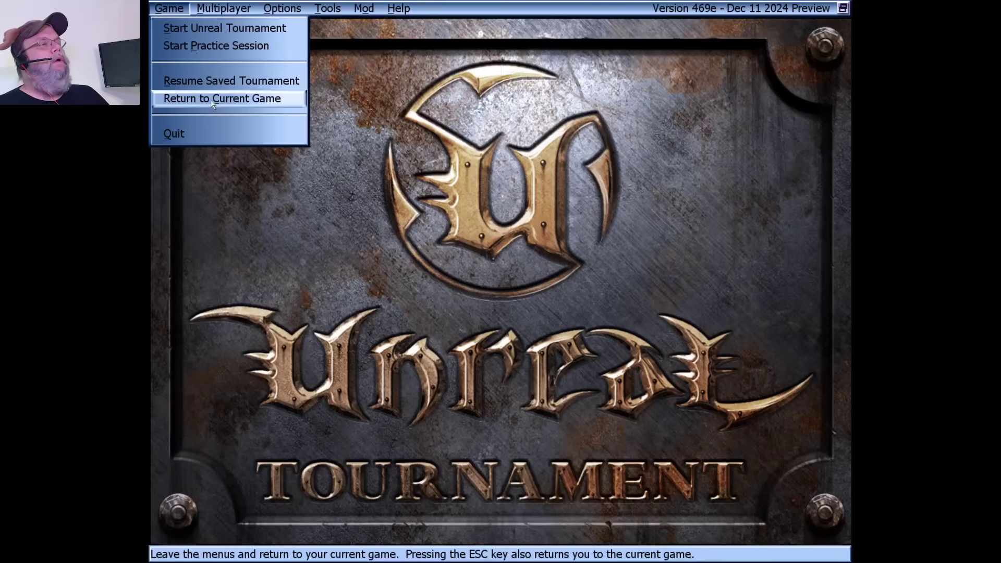
mouse_move(215, 4)
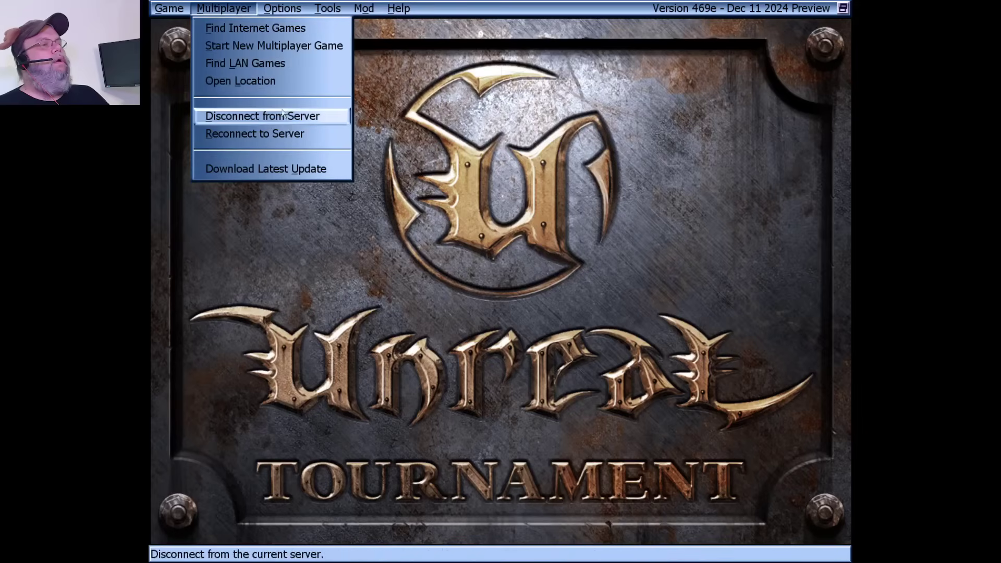
click(262, 116)
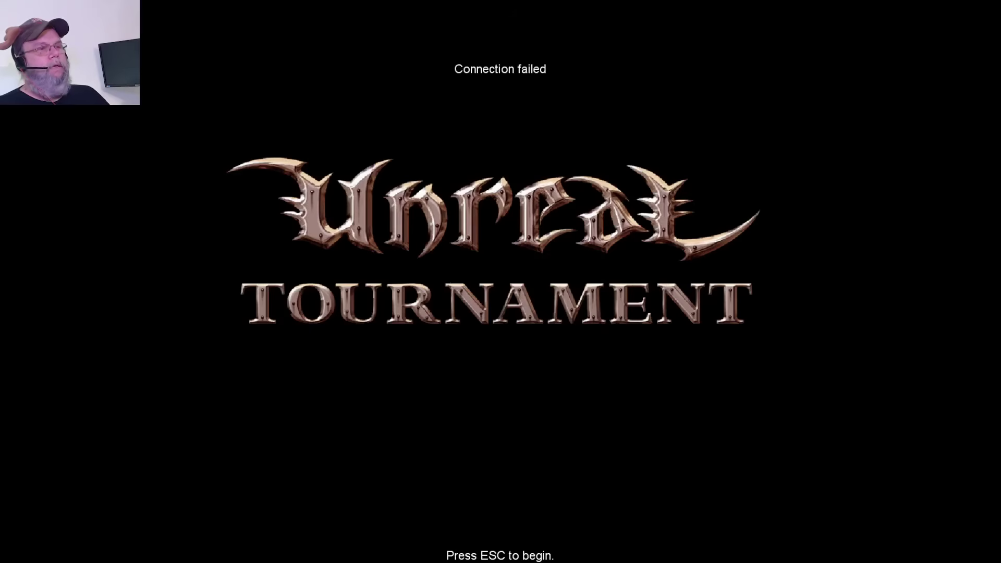
key(Escape)
click(223, 8)
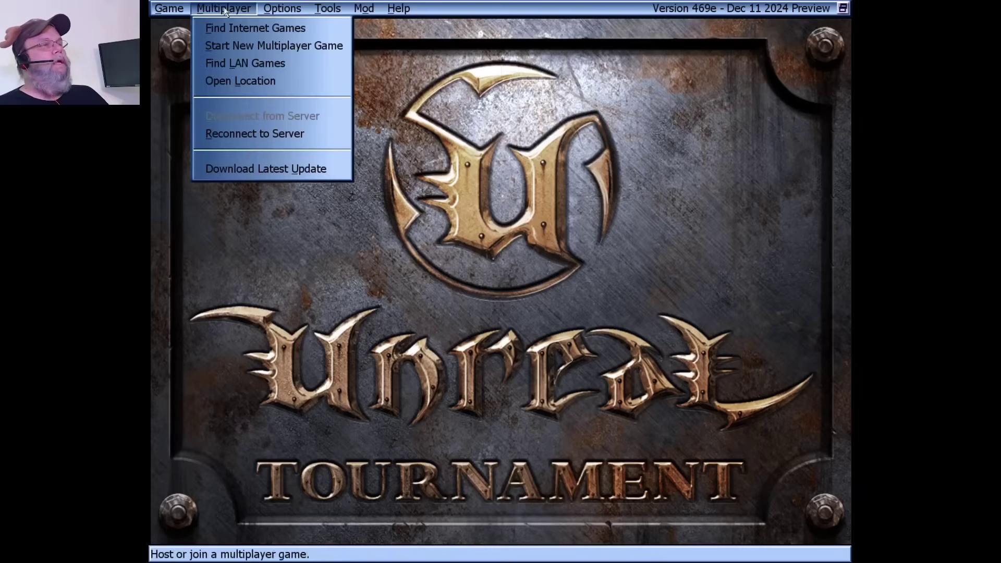
click(229, 29)
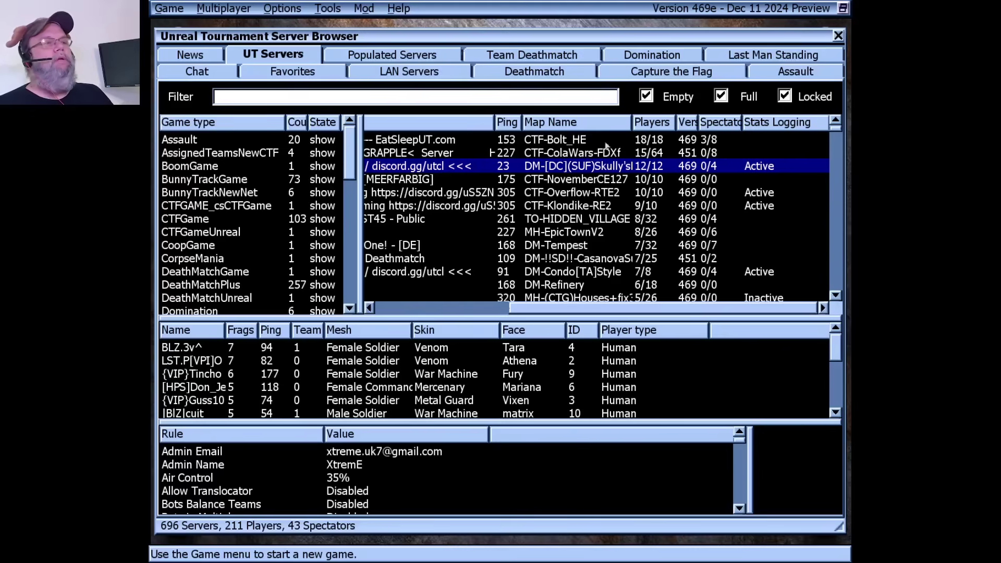
Step: Close the server browser and the Chrome window that opened from Help
click(838, 38)
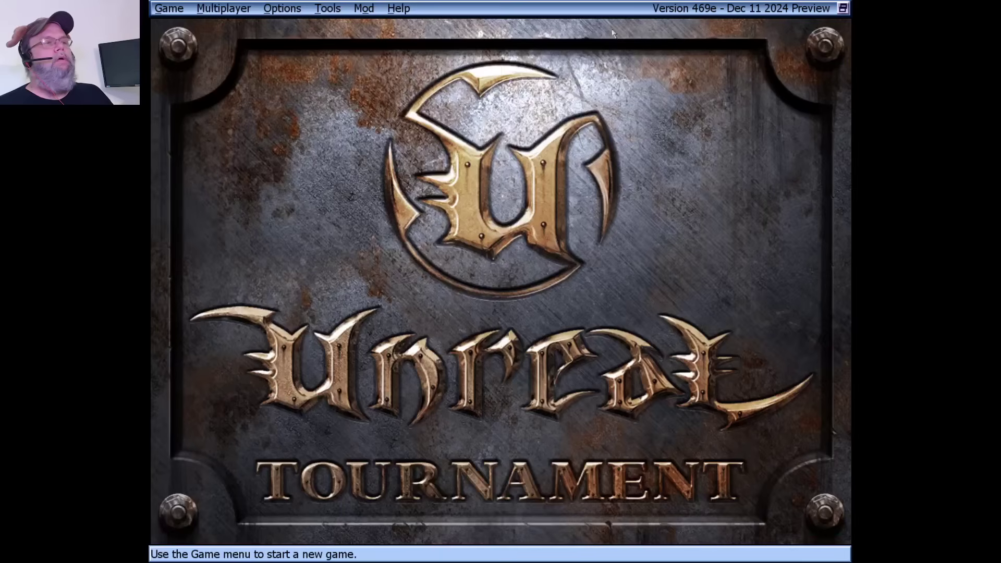
click(399, 8)
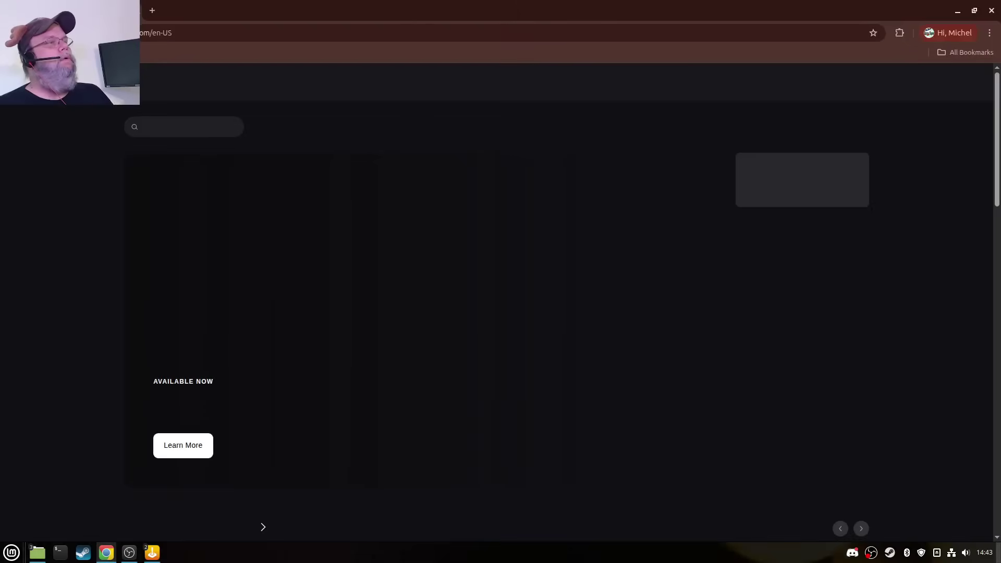
key(alt+F4)
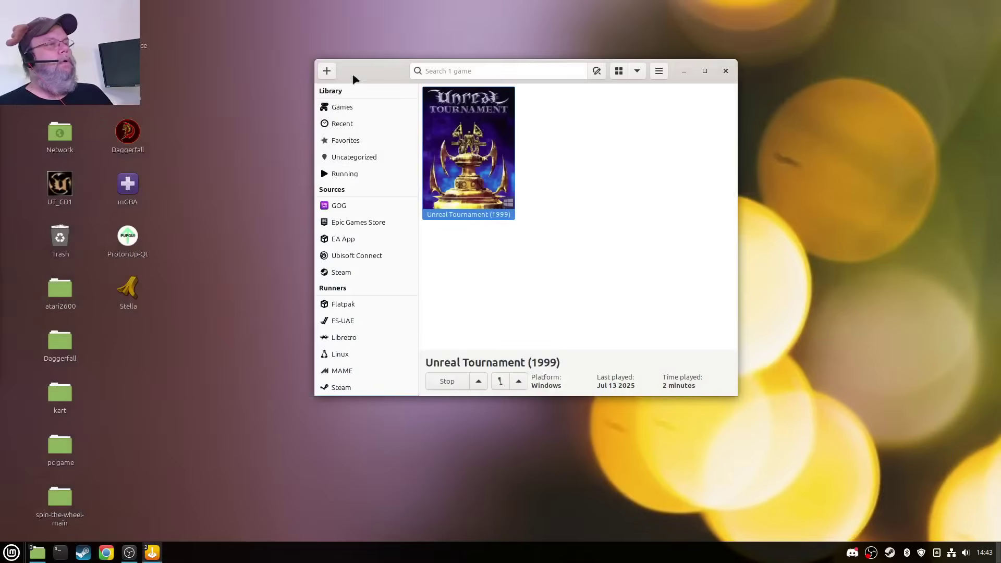
Step: Bring the Lutris library window back to the front from the taskbar
click(153, 552)
click(155, 553)
right_click(154, 552)
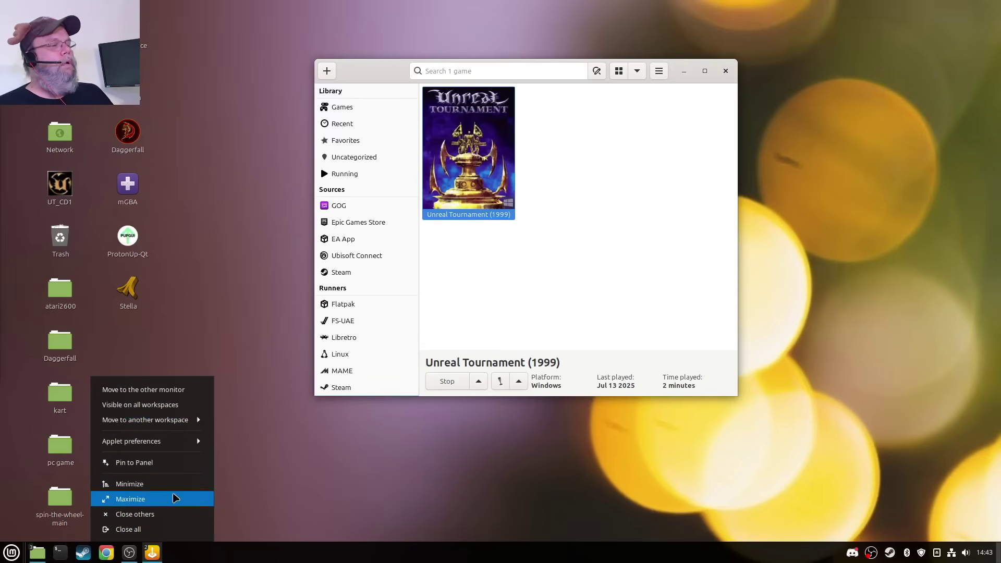
Step: Stop the running game and relaunch the Windows Unreal Tournament (1999) from the Lutris library
click(175, 499)
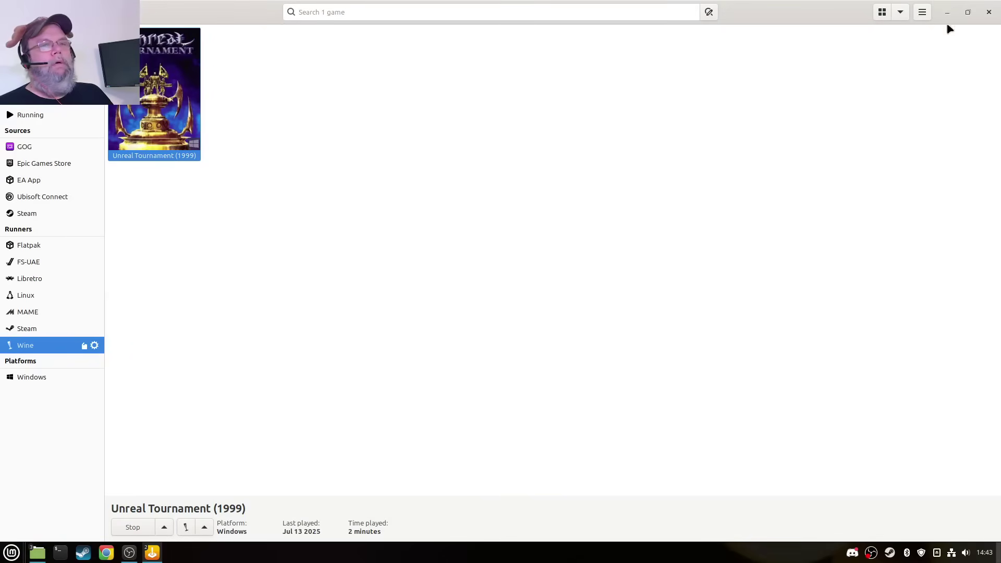
click(133, 527)
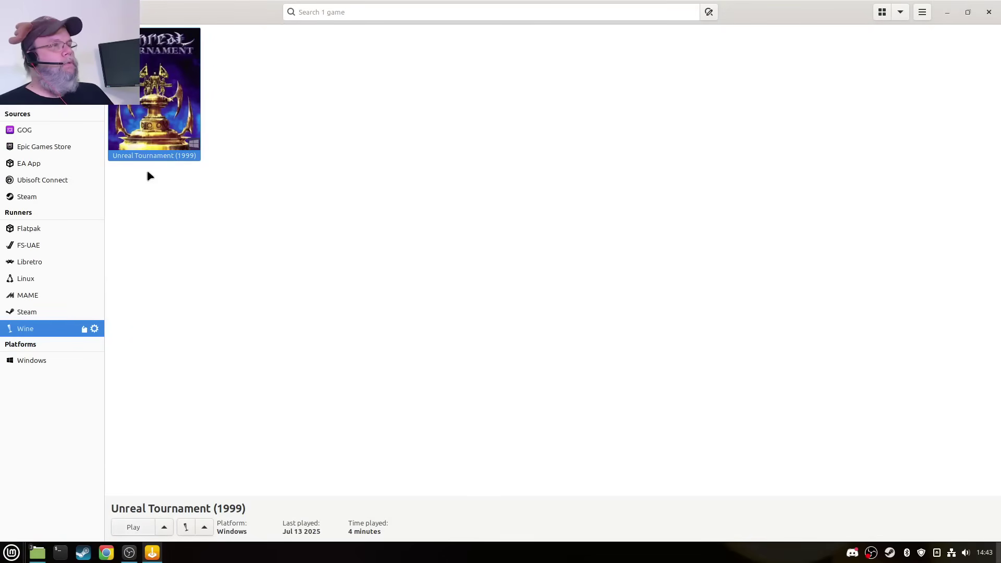
double_click(152, 123)
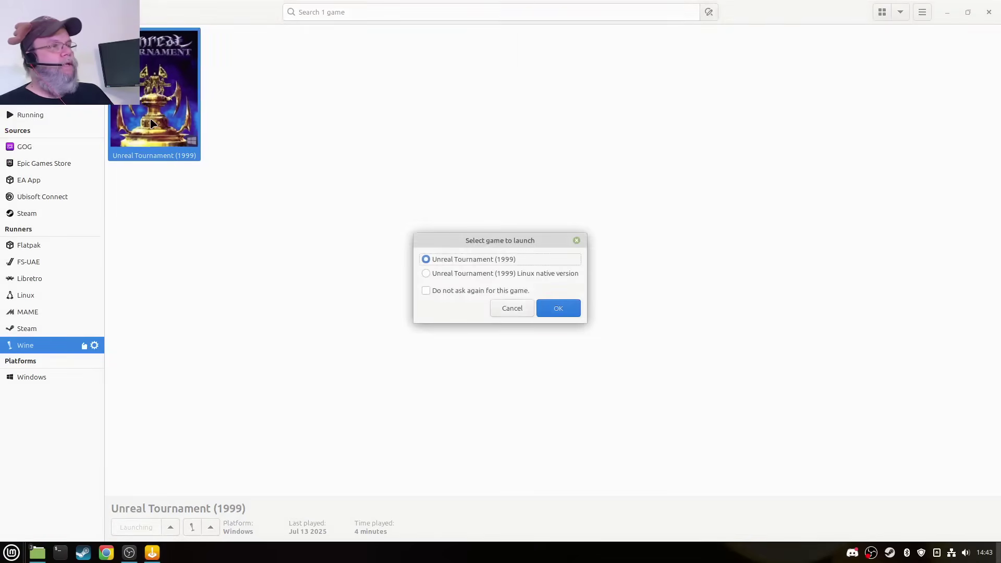
click(554, 311)
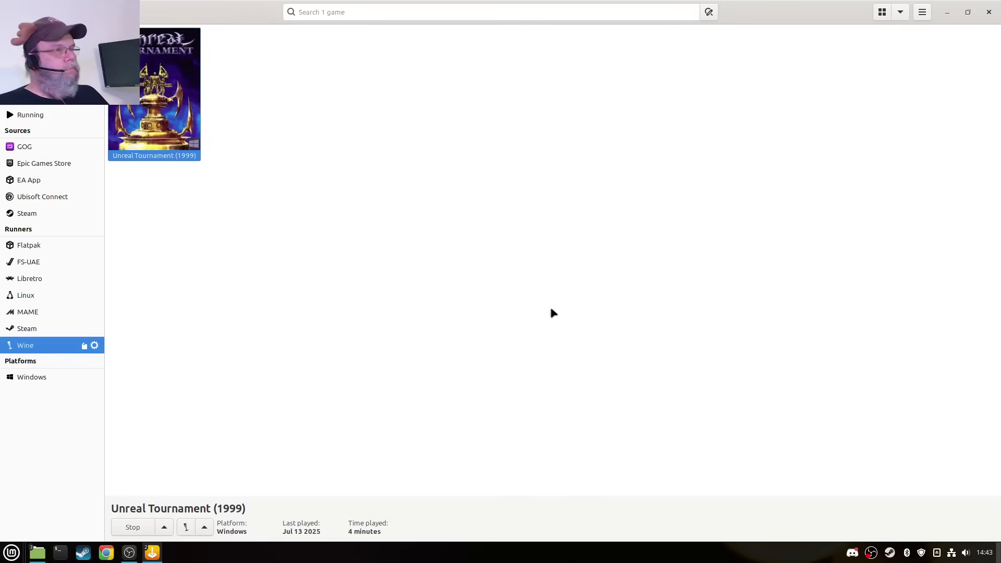
click(967, 12)
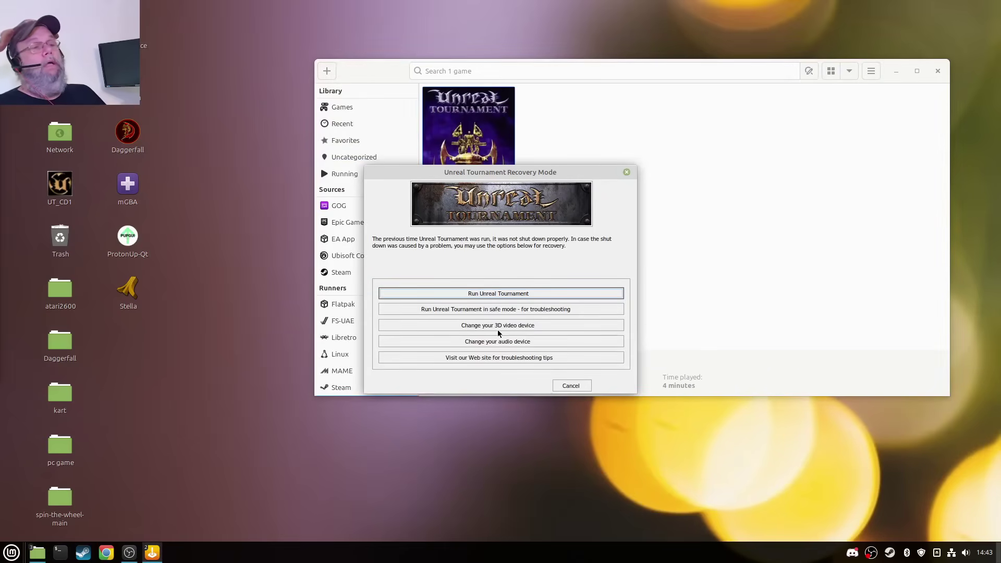
Step: In the recovery wizard, choose Vulkan as the 3D device, keep Raw Input, and finish
click(518, 327)
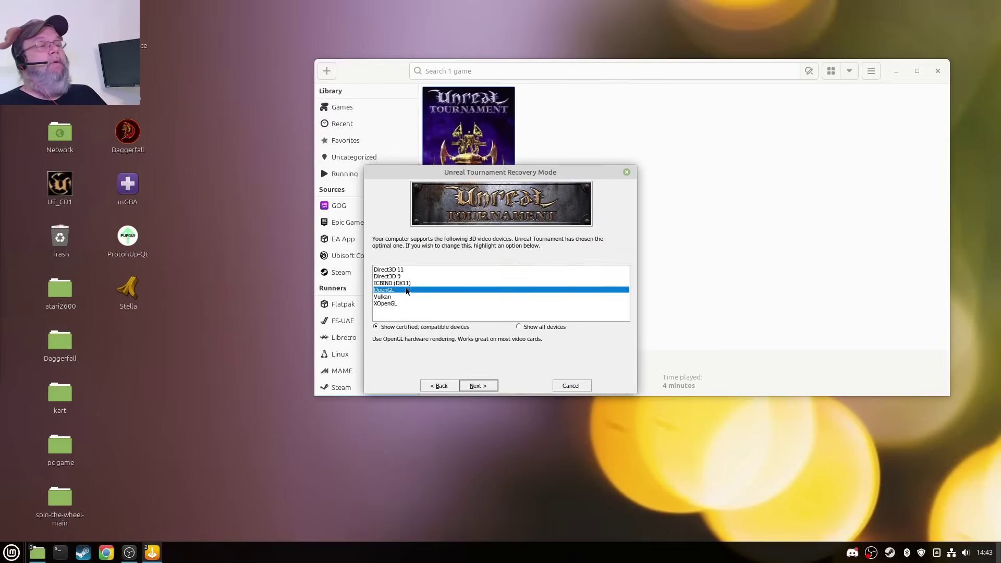
click(389, 296)
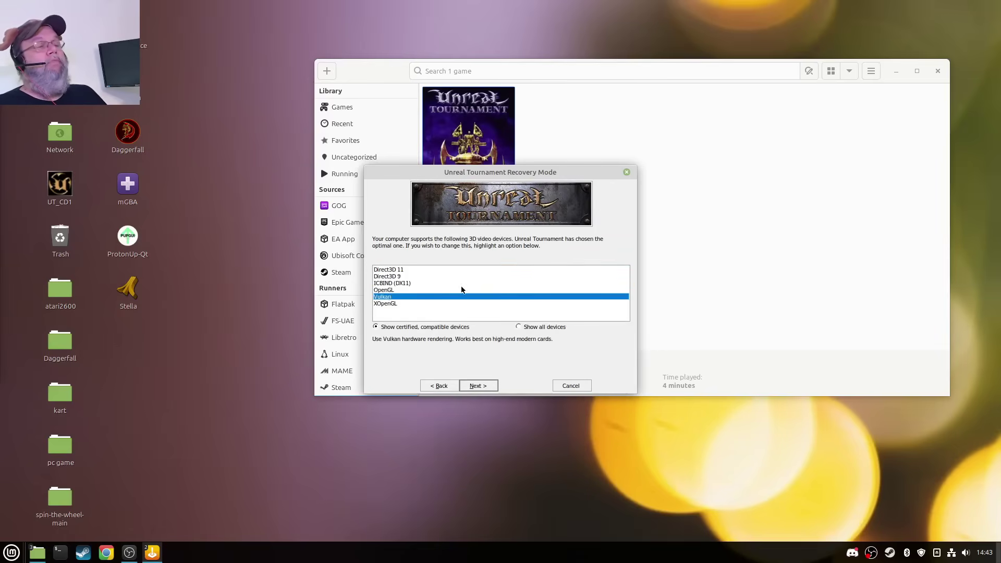
click(479, 386)
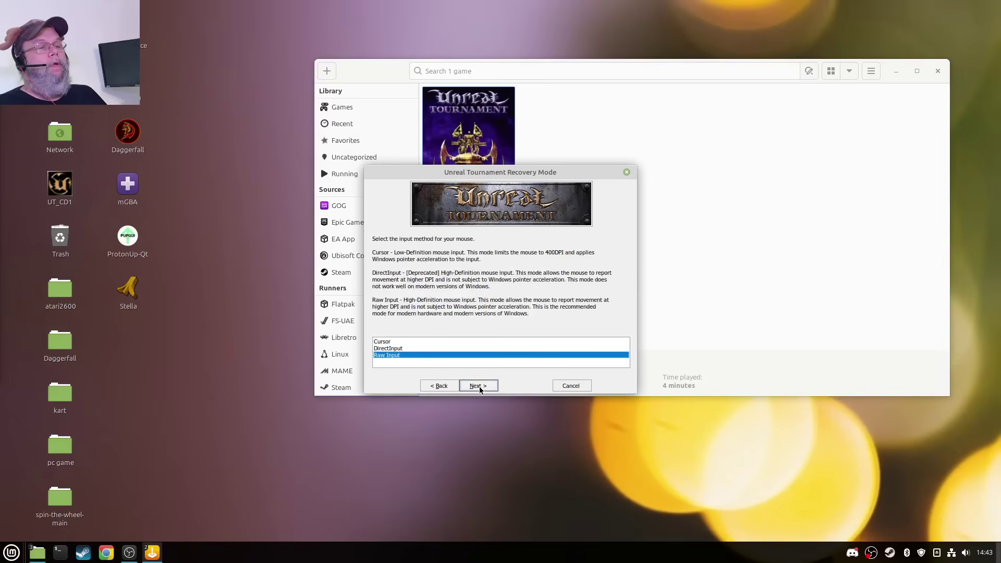
click(479, 386)
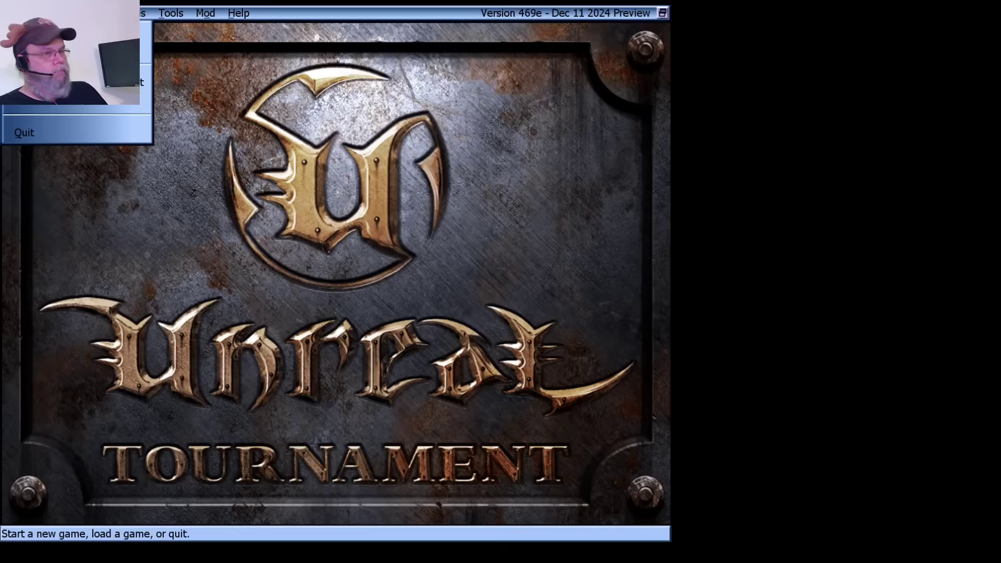
Step: Open the internet server browser, then the OldUnreal technical support site via Help
key(Right)
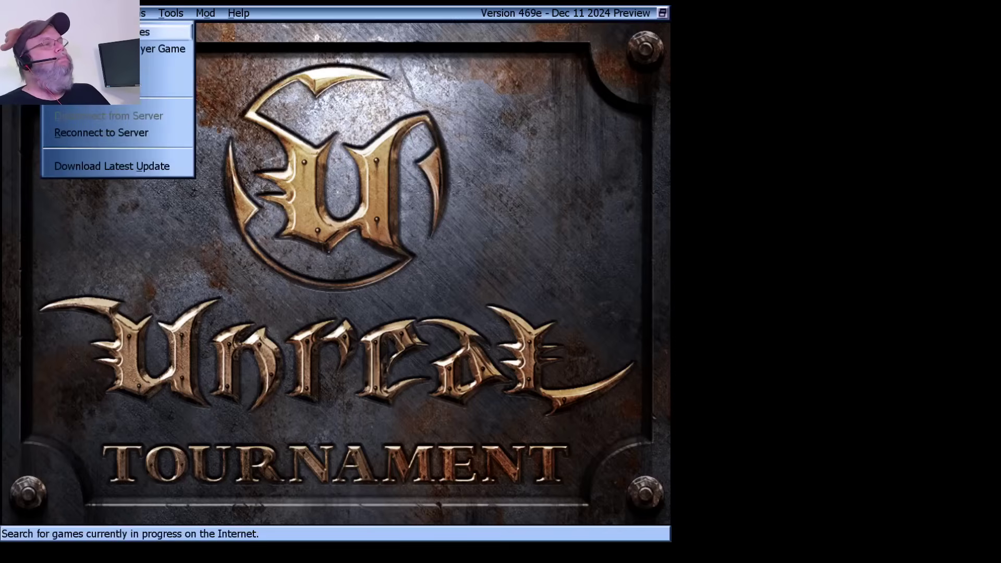
key(Return)
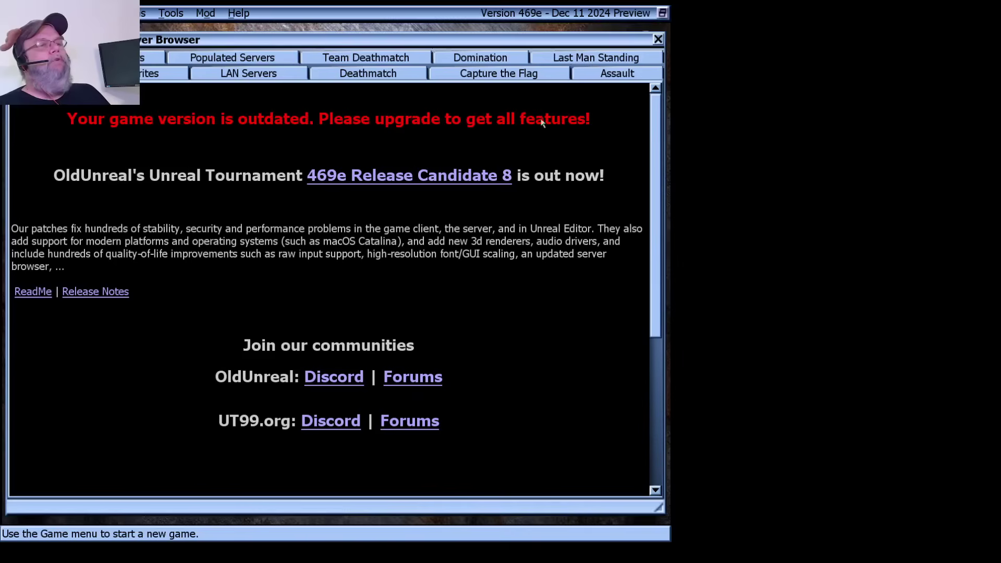
click(241, 13)
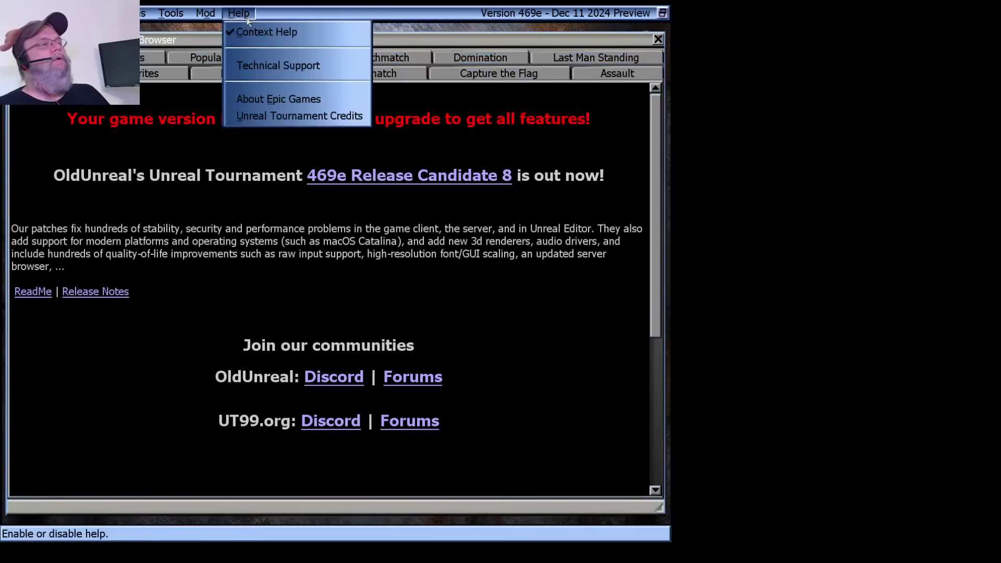
click(320, 70)
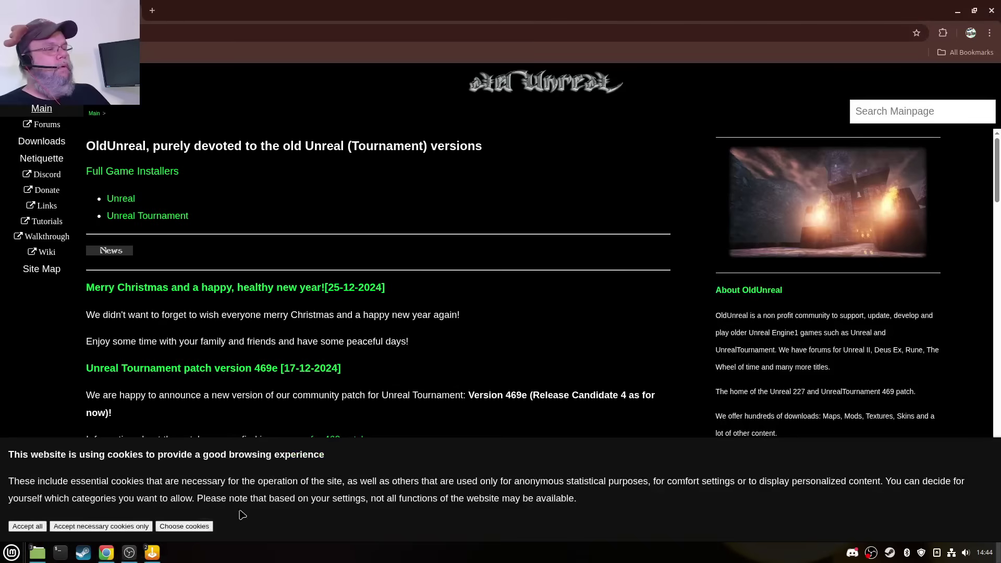
Step: Stop Unreal Tournament in Lutris and relaunch the Windows Unreal Tournament (1999)
key(alt+Tab)
key(alt+Tab)
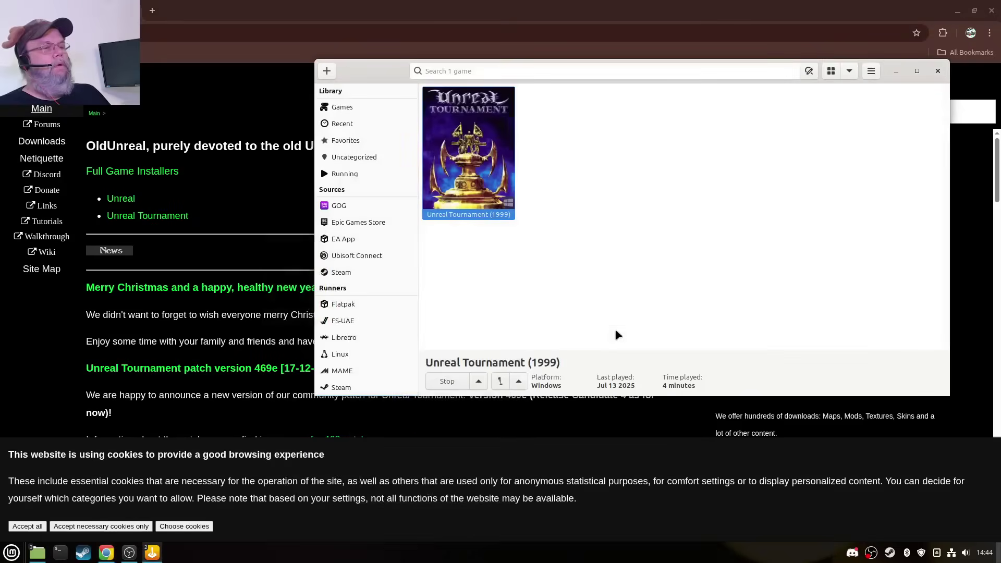
click(450, 382)
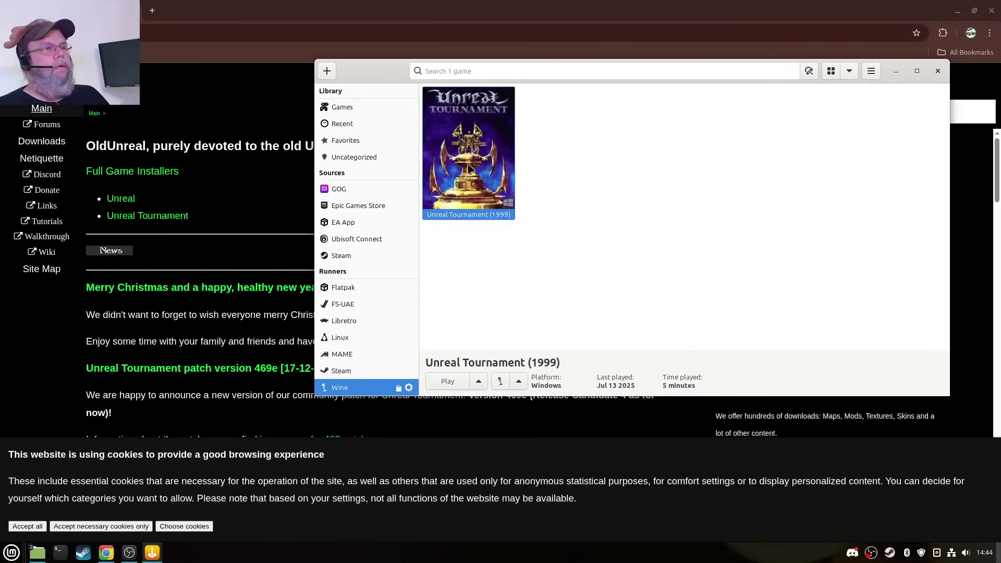
click(448, 383)
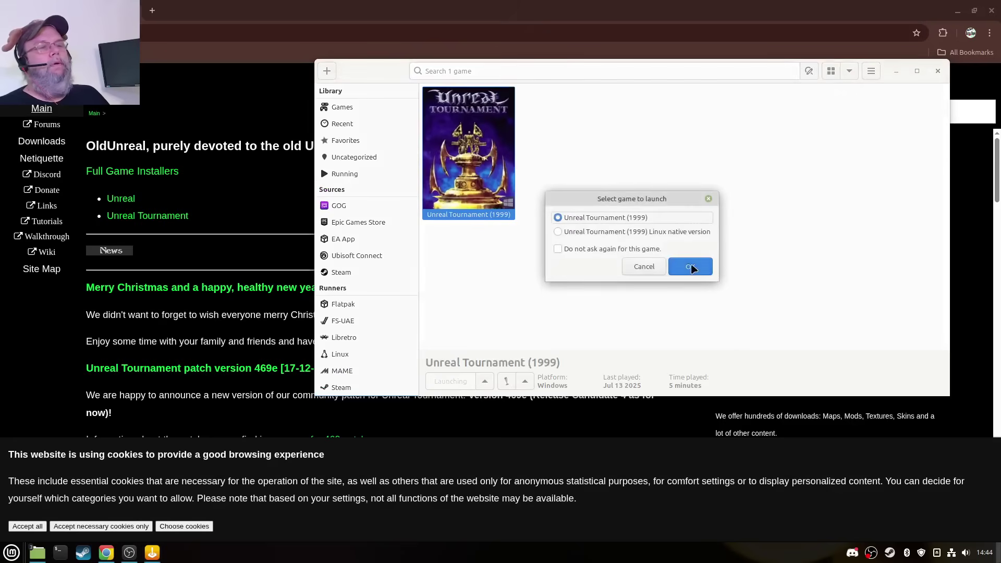
click(691, 267)
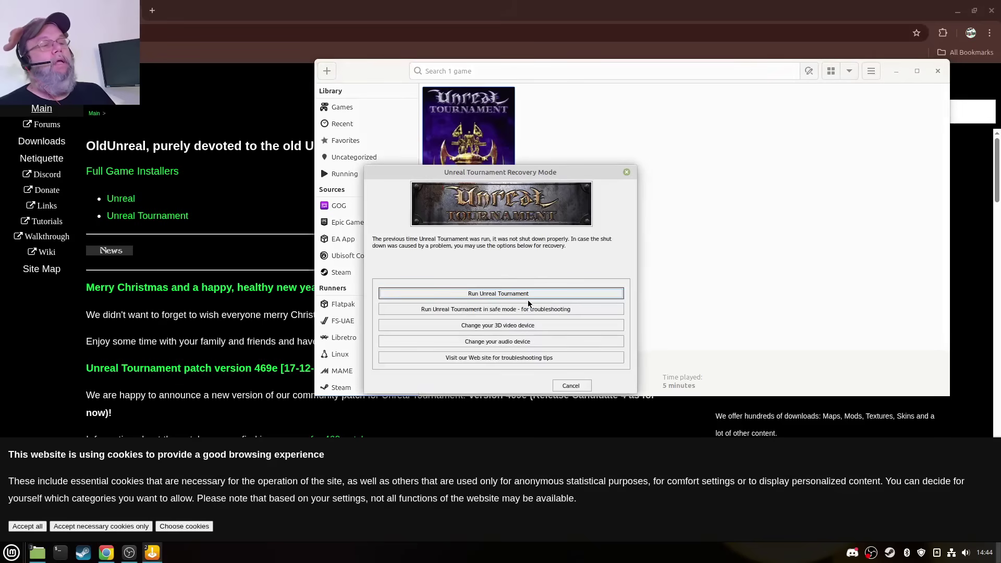
Step: In Recovery Mode, change the 3D video device to OpenGL
click(530, 326)
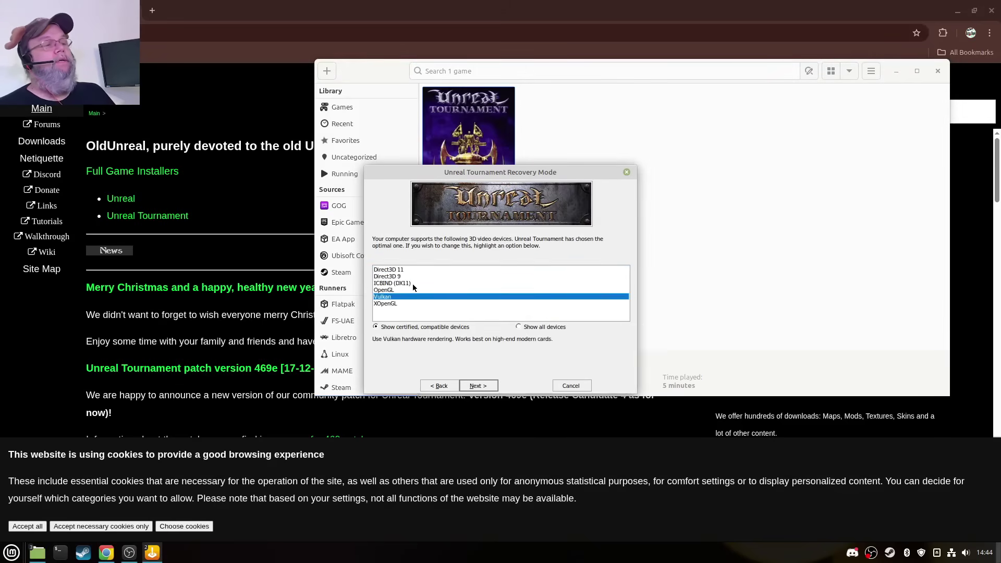
click(412, 283)
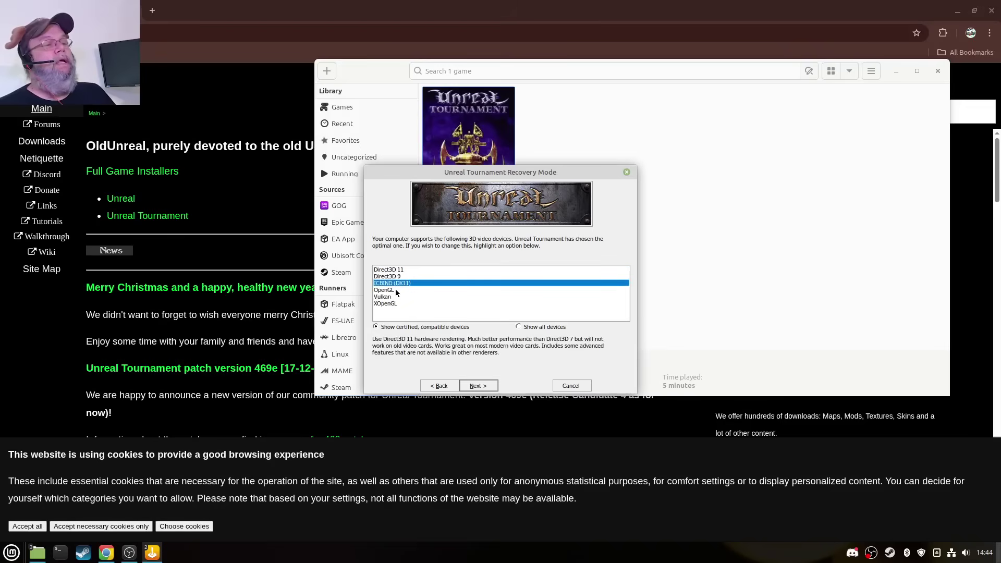
click(395, 290)
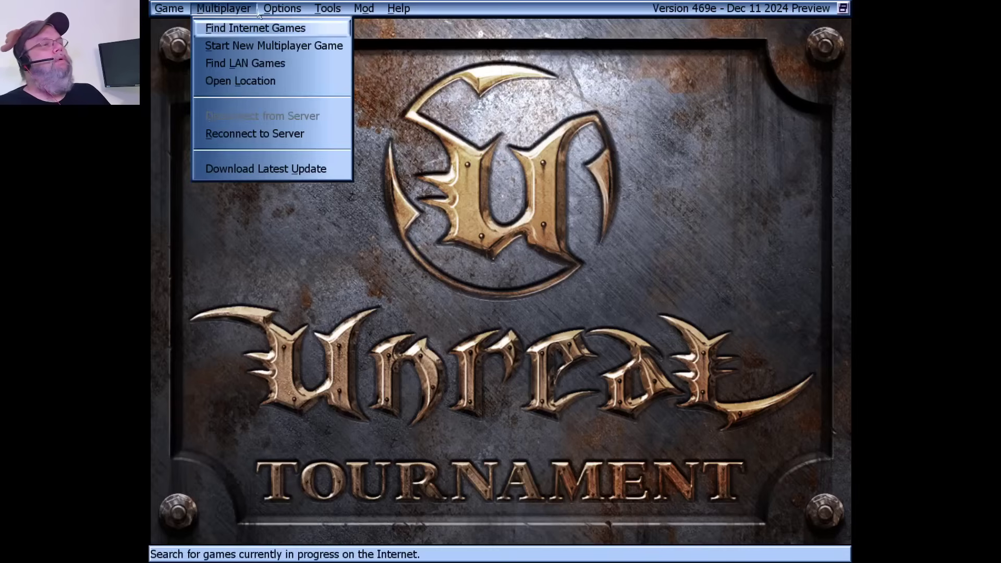
Step: Set Window Mode to Windowed in Preferences and reposition the game window
mouse_move(279, 8)
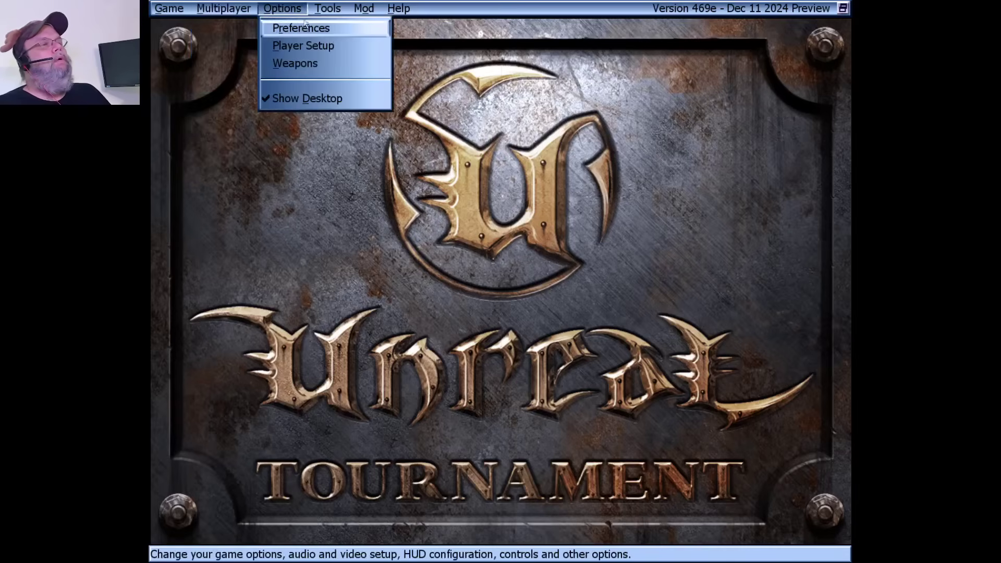
click(302, 30)
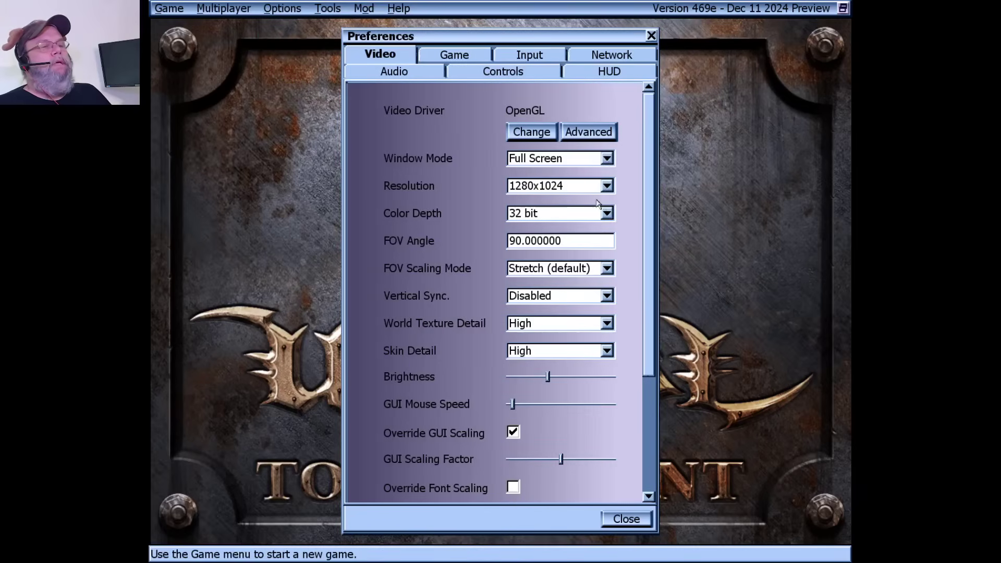
click(585, 186)
click(579, 185)
click(548, 164)
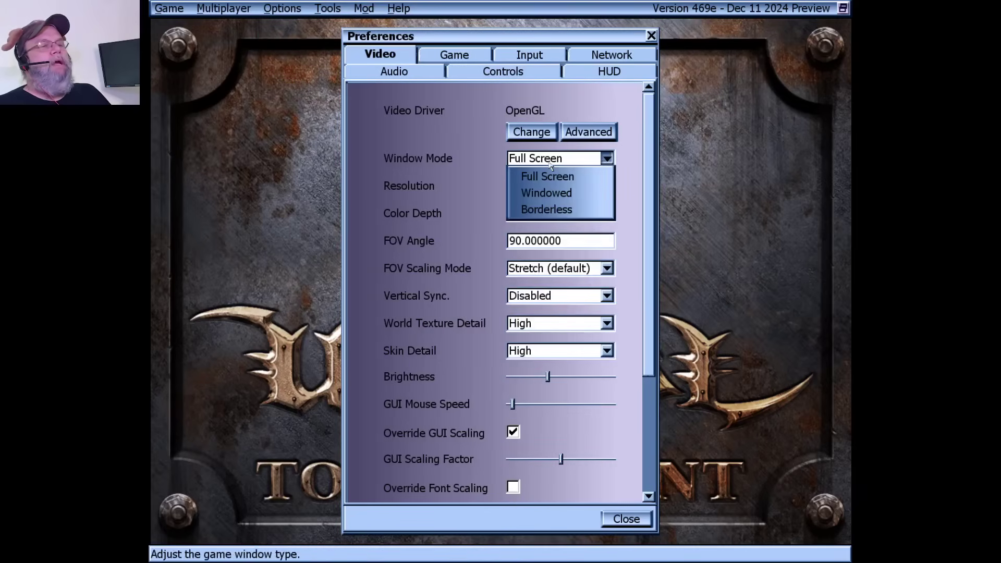
click(559, 194)
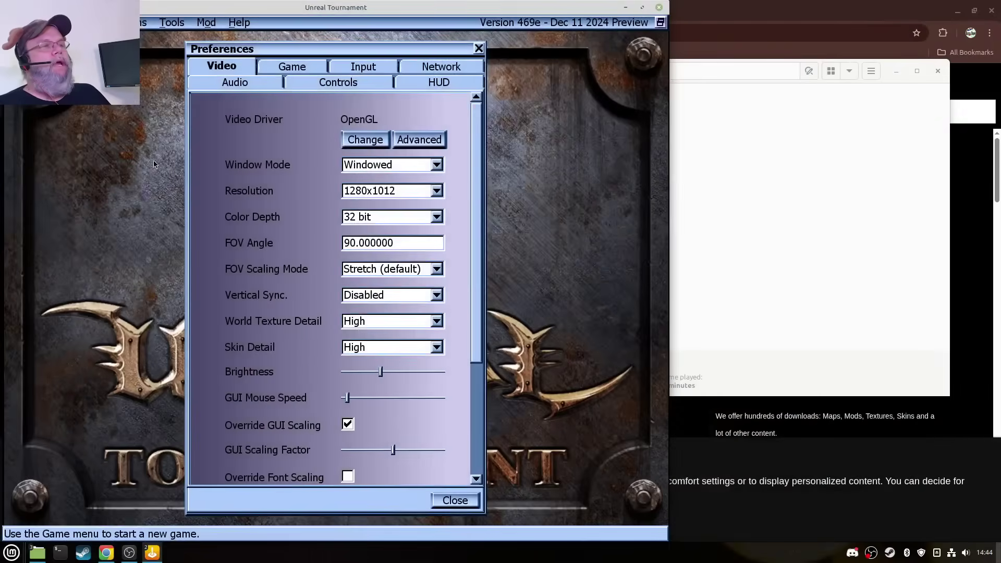
drag(309, 7, 523, 21)
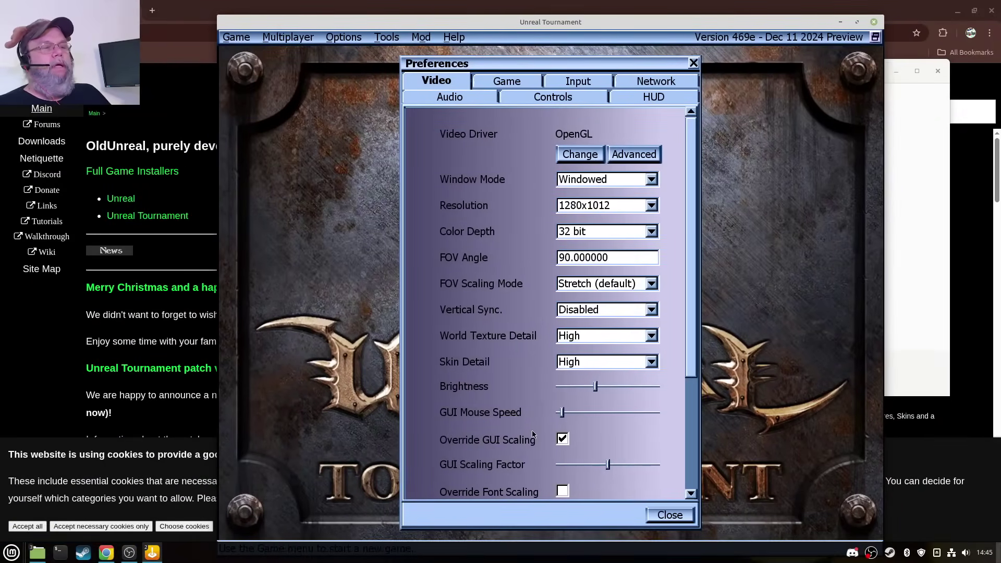
Step: Bind Move Forward, Move Backwards, Strafe Left and Strafe Right to W, S, A and D
scroll(533, 434, down, 3)
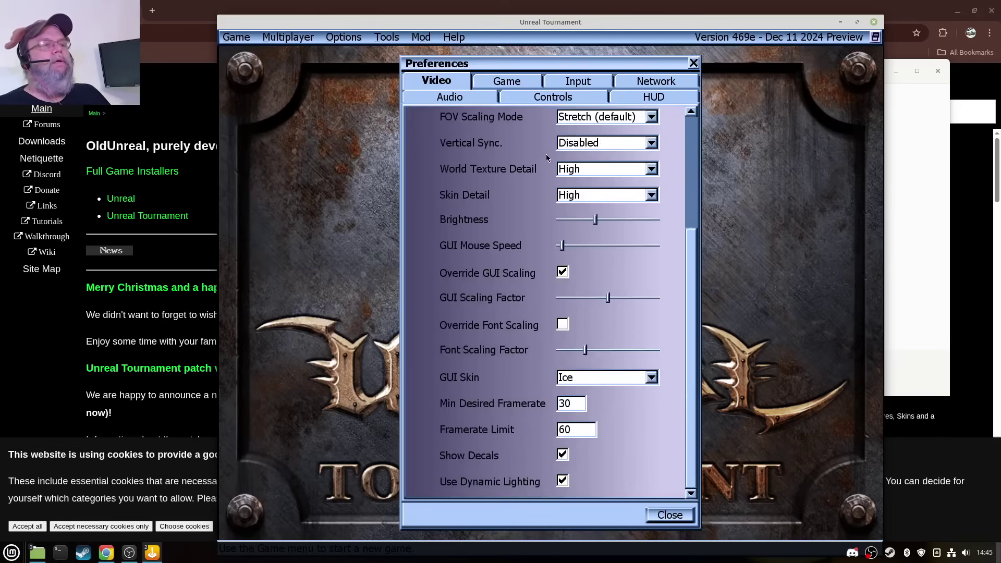
click(552, 97)
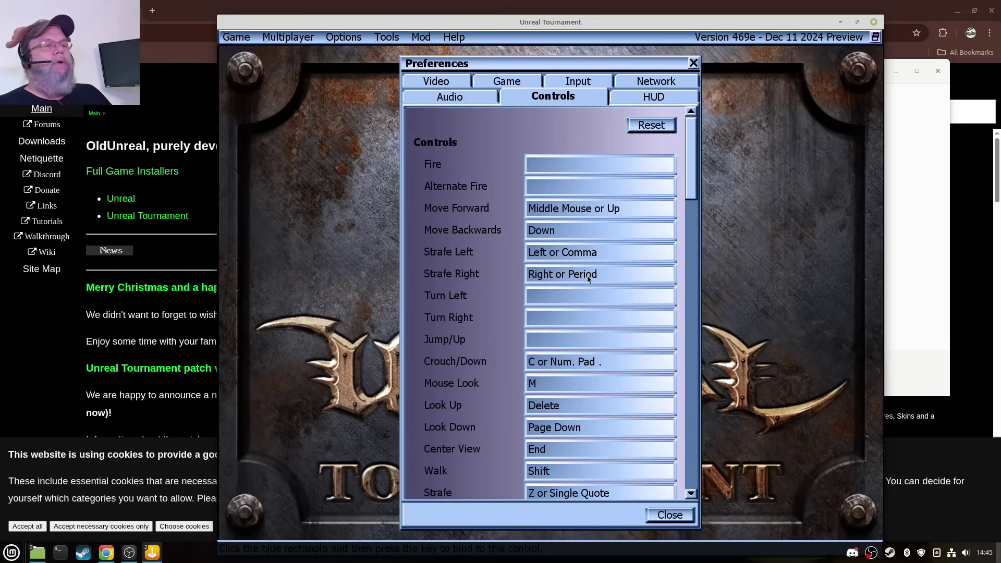
click(579, 213)
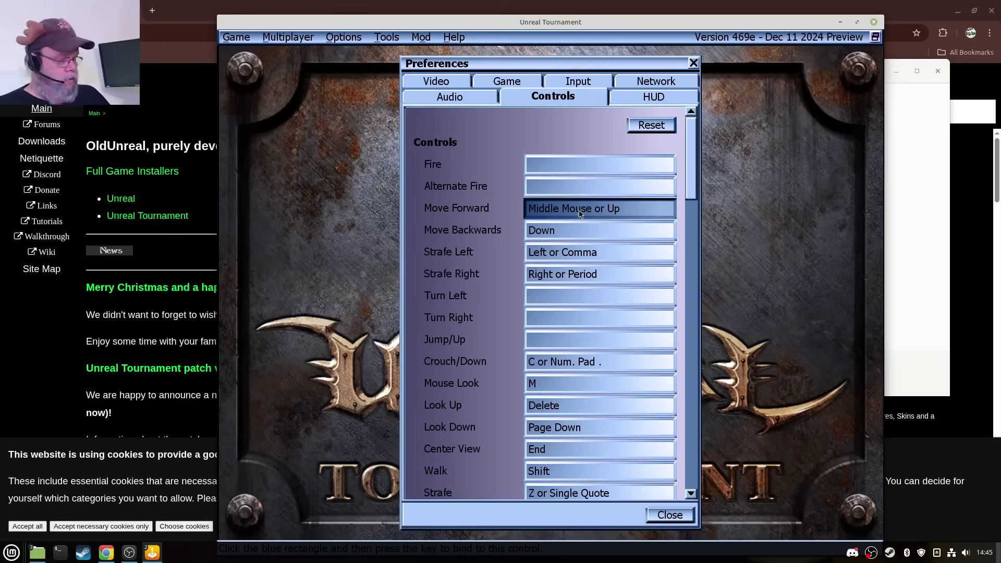
key(w)
click(573, 229)
key(s)
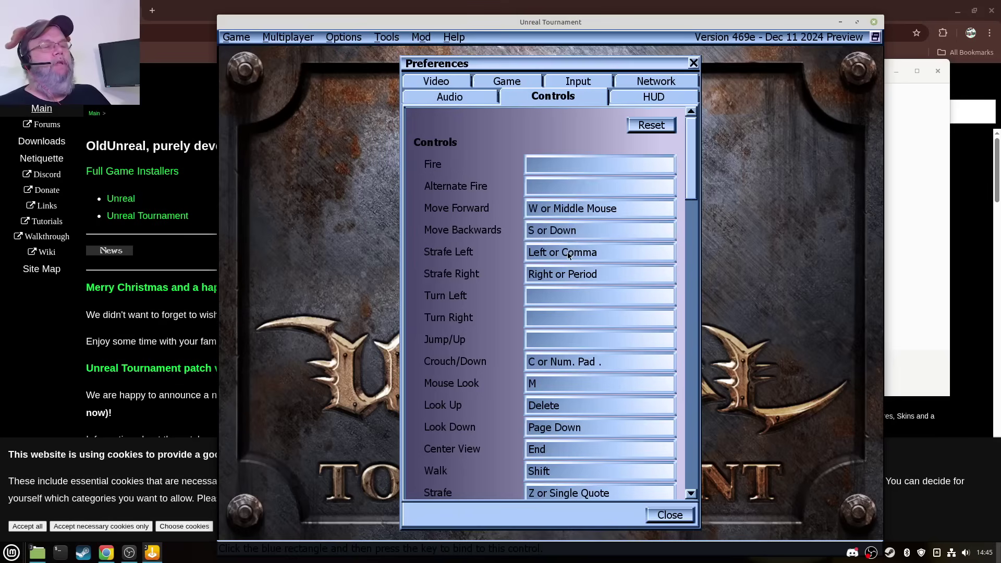
click(567, 253)
key(a)
click(559, 277)
key(d)
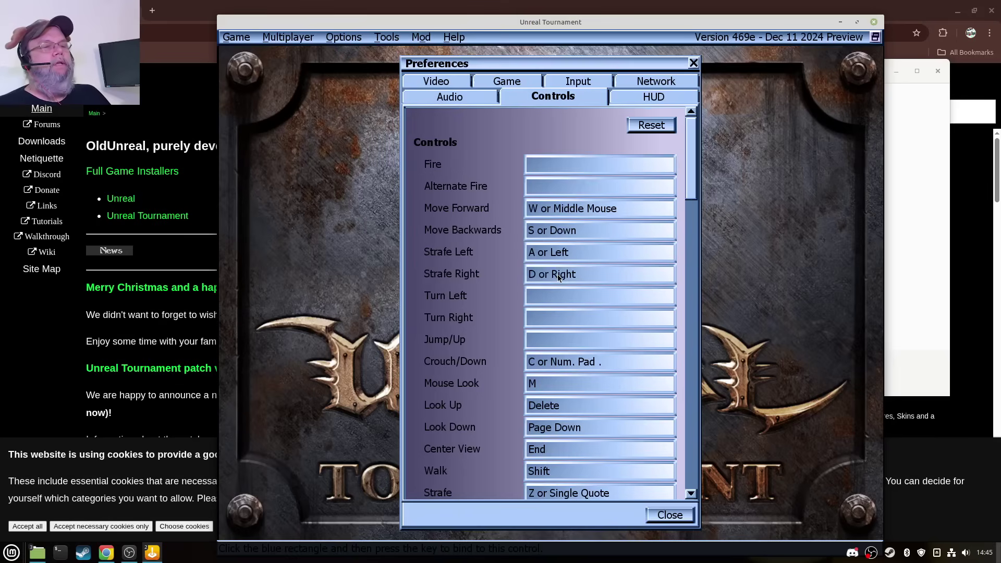
click(669, 515)
Step: List the populated internet servers and join the DM-Condo[TA]Style server
click(287, 37)
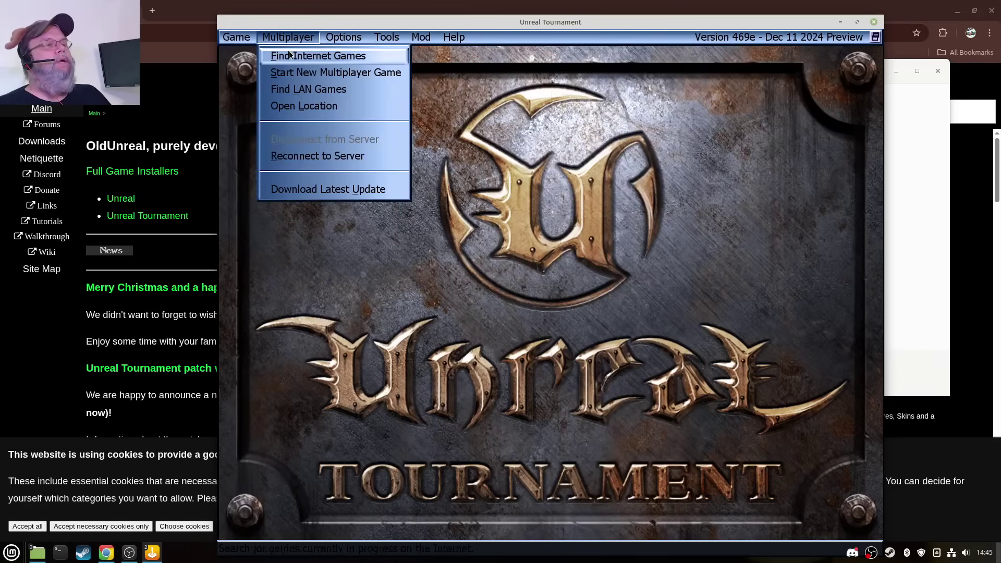
click(289, 55)
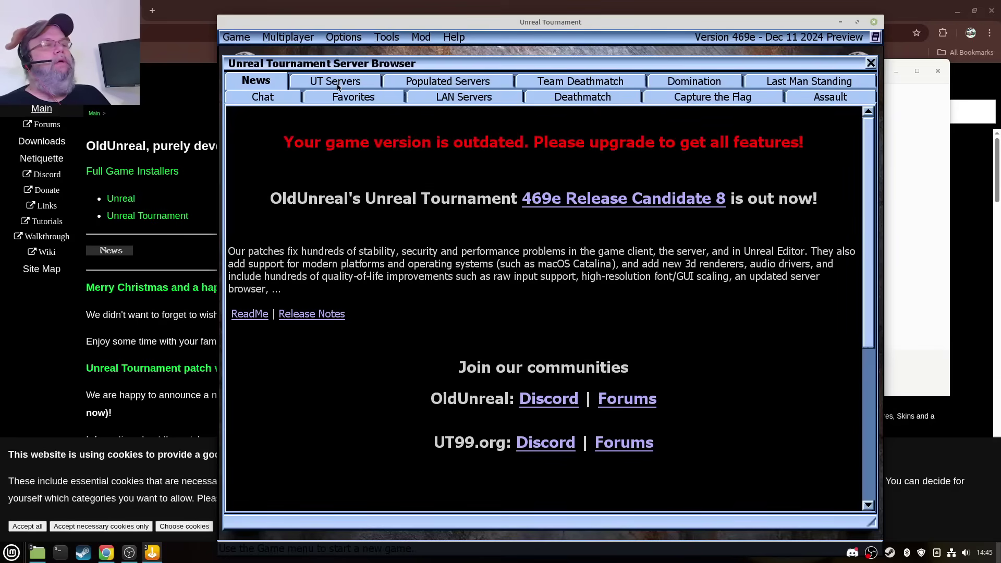
click(429, 85)
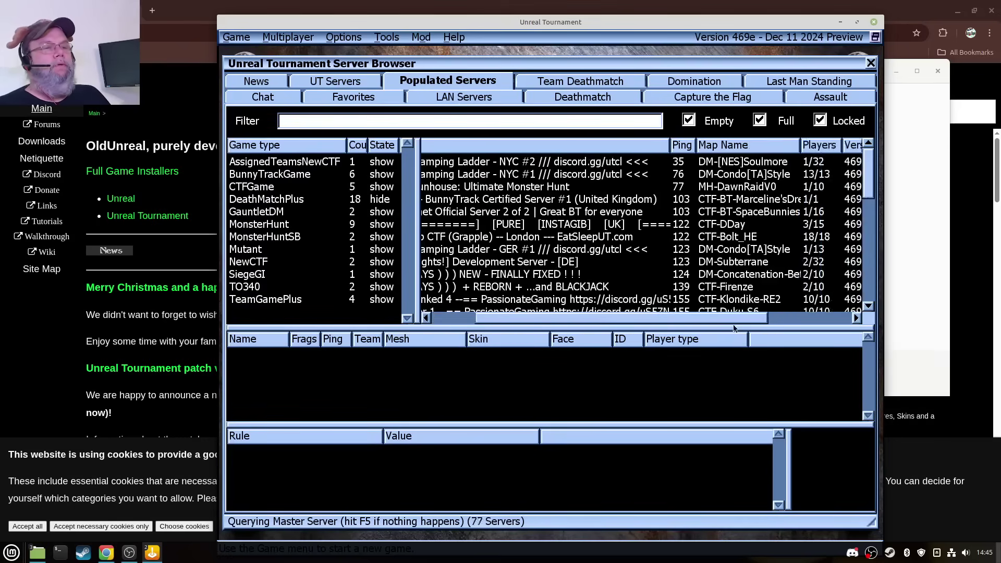
drag(745, 328, 789, 328)
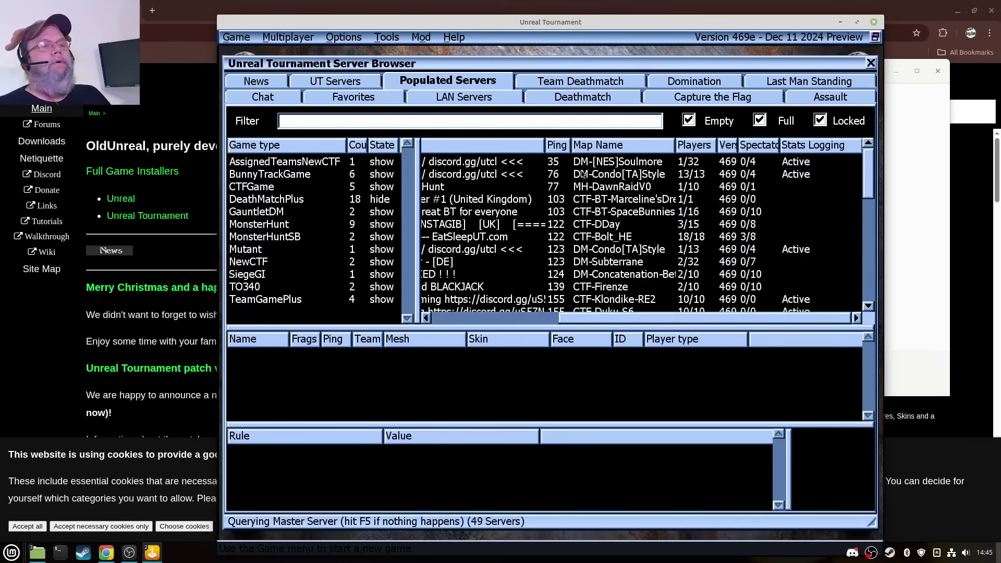
double_click(614, 174)
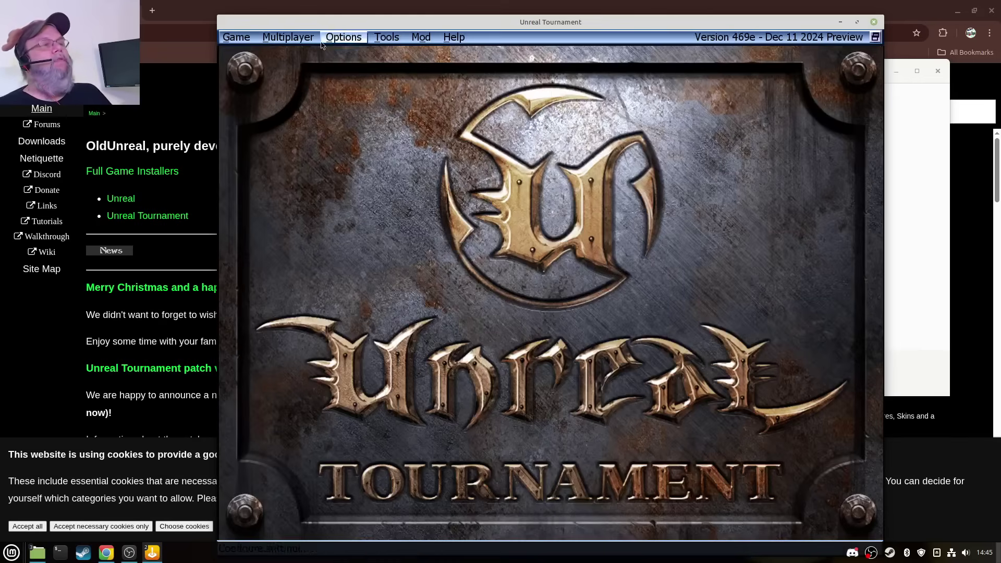
Step: Join the CTF-Bolt_HE server, play part of the match, then return to the menu
click(307, 42)
click(302, 55)
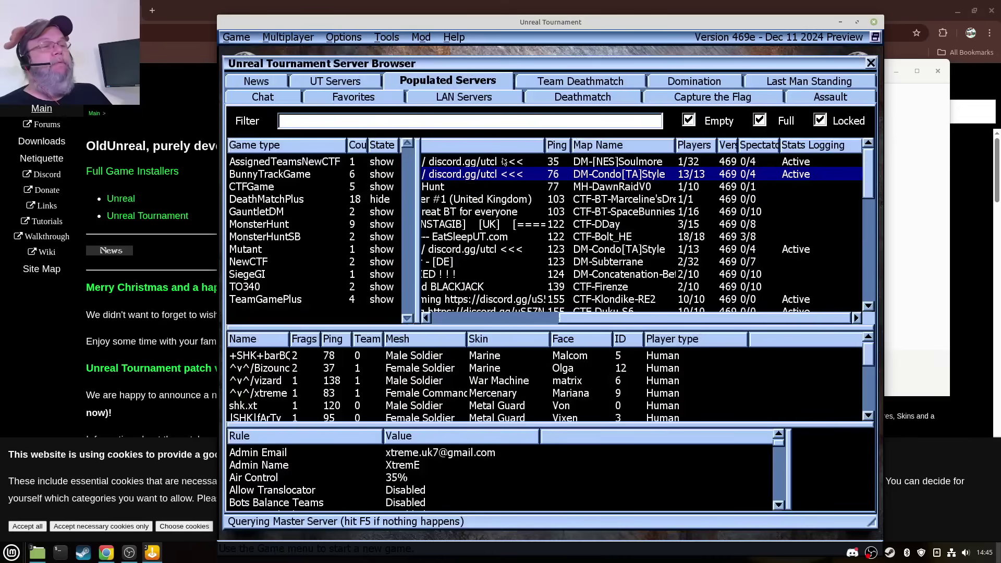
double_click(651, 237)
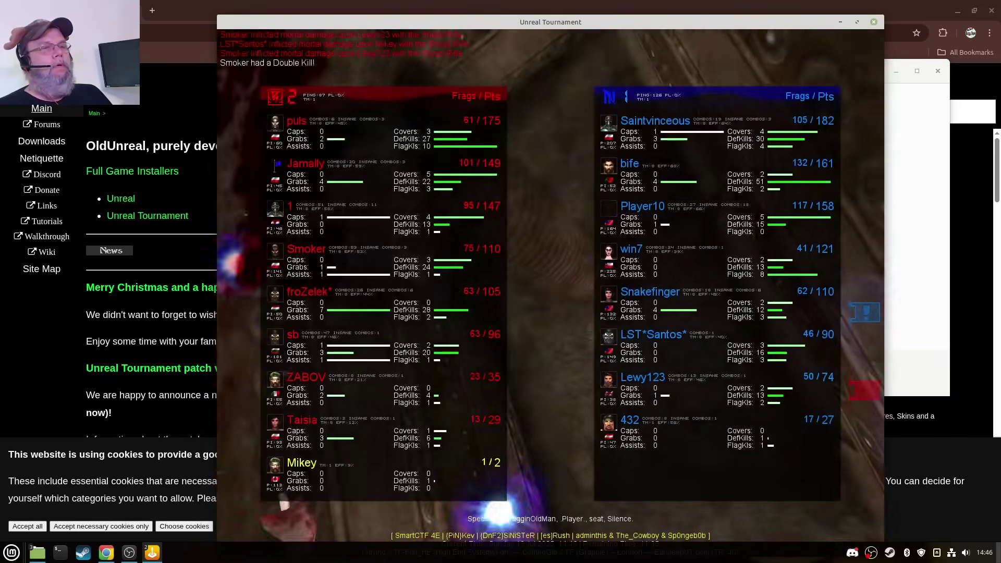
key(Escape)
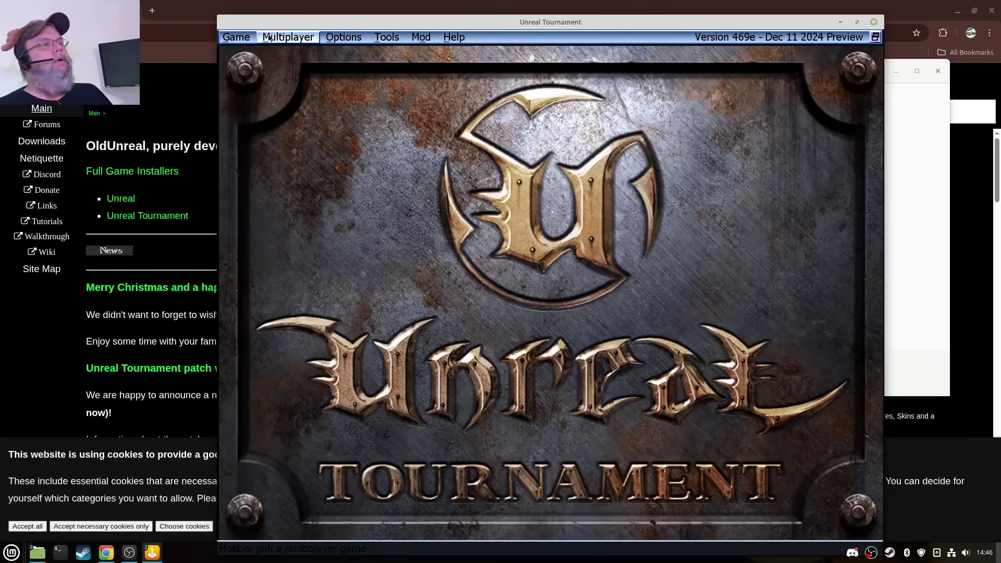
click(235, 38)
mouse_move(281, 39)
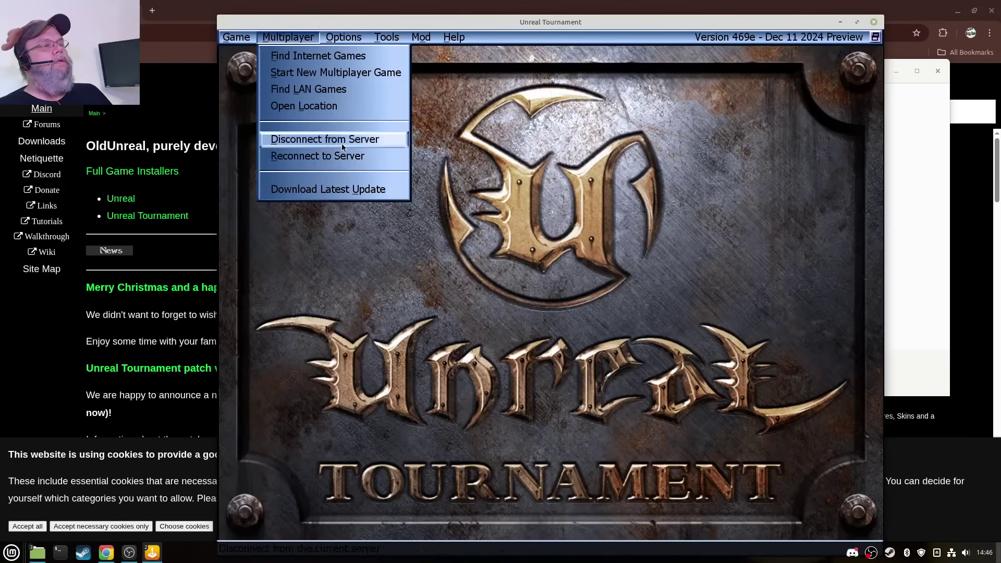
Step: Disconnect from the CTF-Bolt_HE server via Multiplayer > Disconnect from Server
click(324, 138)
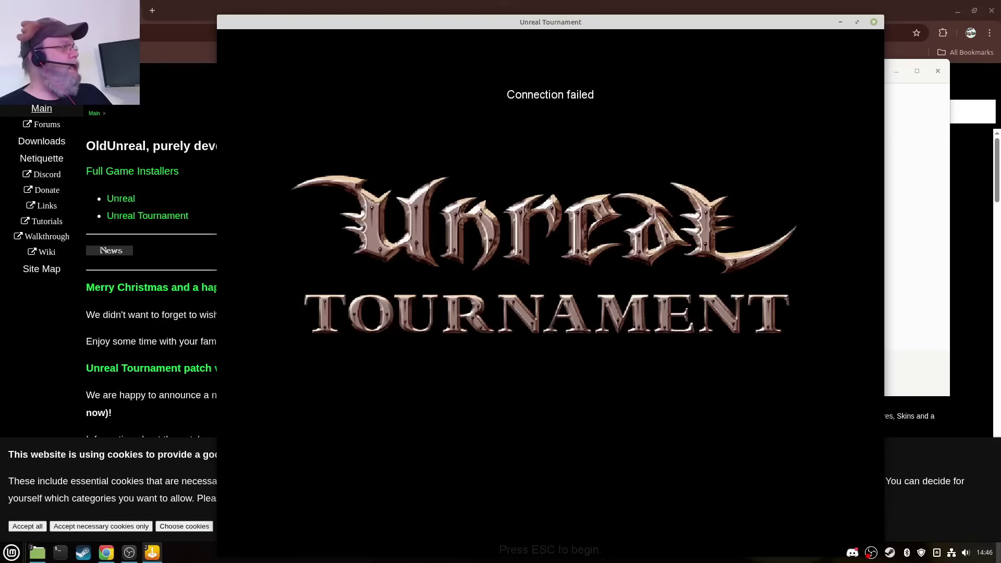